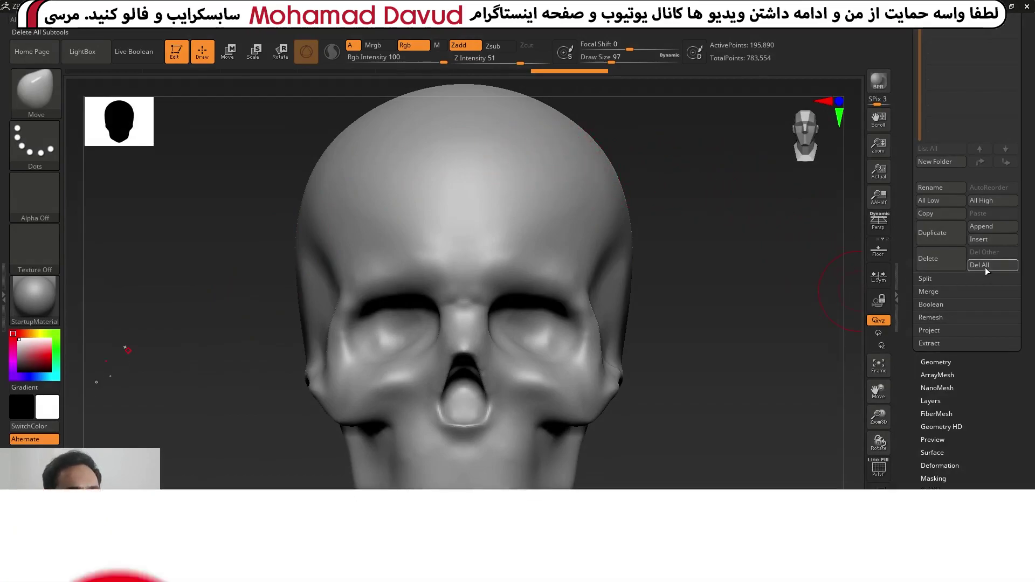
Expand the Tool palette's Geometry subpalette to show the skull's subdivision settings
click(925, 360)
Drop the skull to SDiv 1 and delete higher levels, leaving 12,131 points
scroll(1001, 312, up, 5)
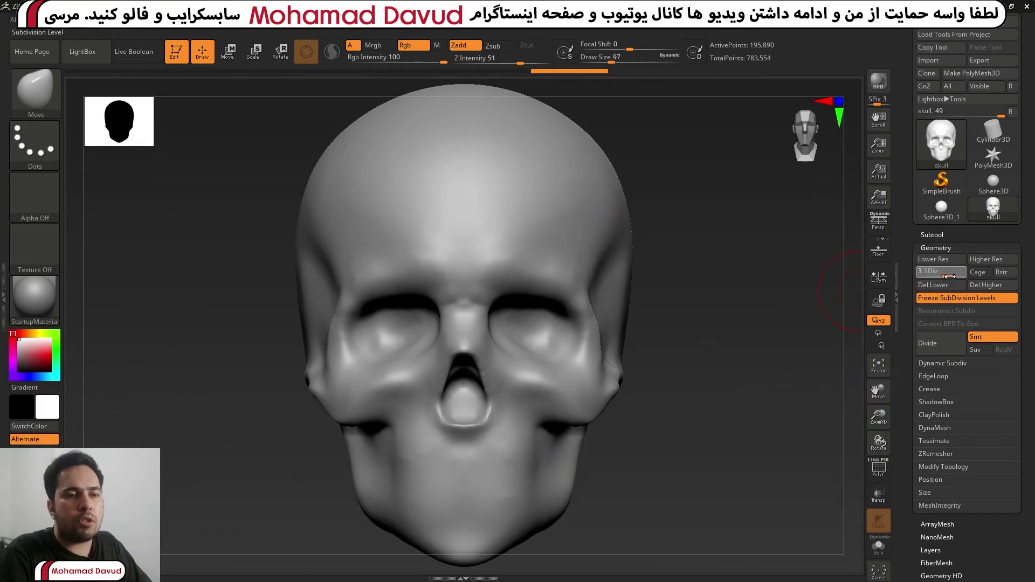
drag(922, 273, 910, 273)
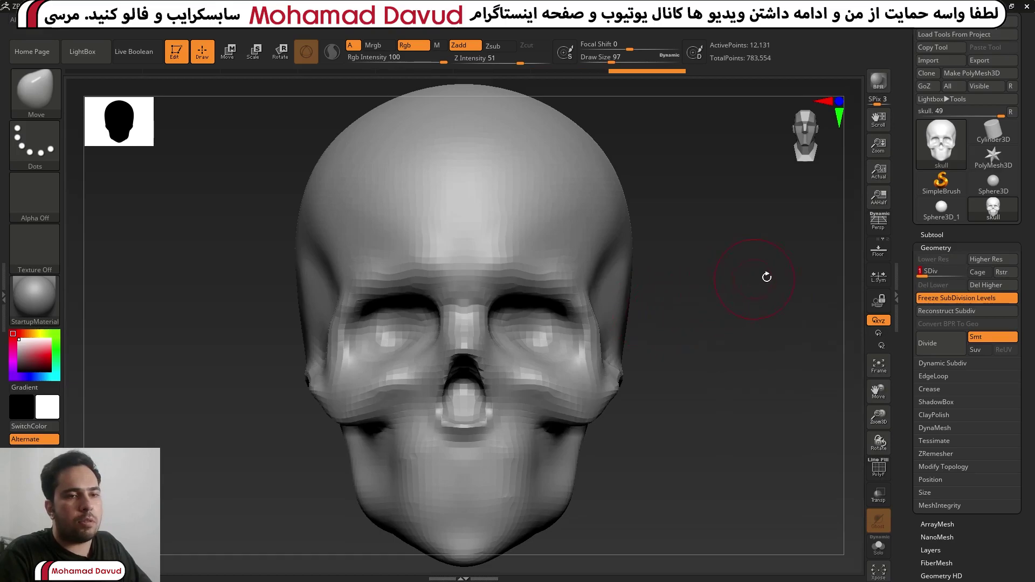
click(976, 286)
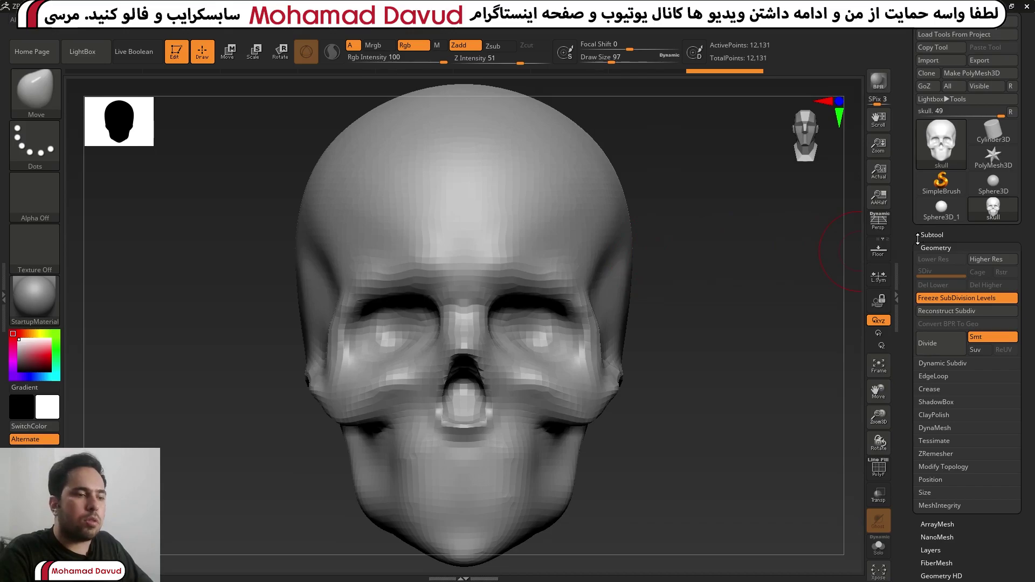
key(shift)
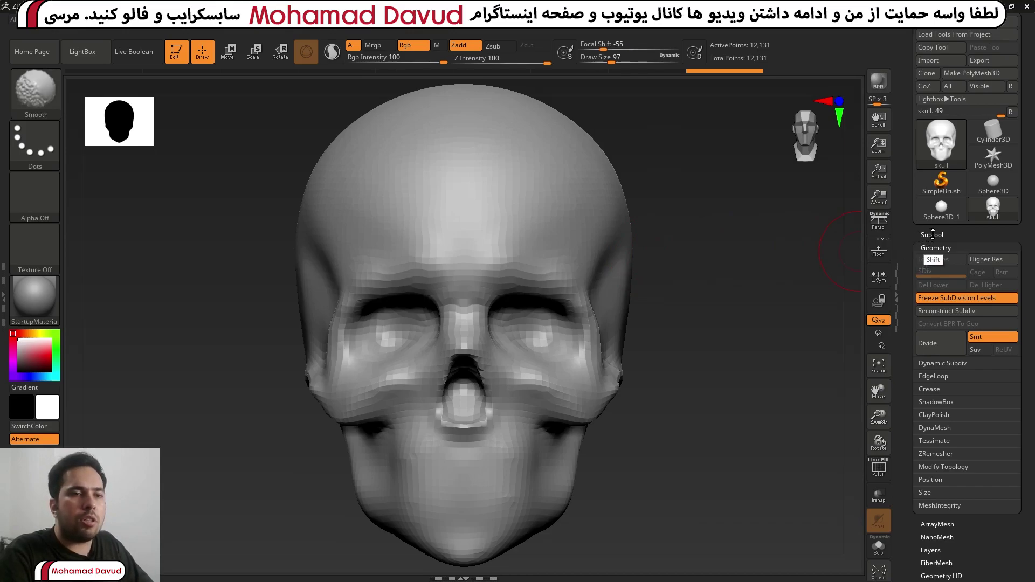
Duplicate the skull subtool so the list holds skull and skull1
click(932, 235)
scroll(1029, 258, down, 1)
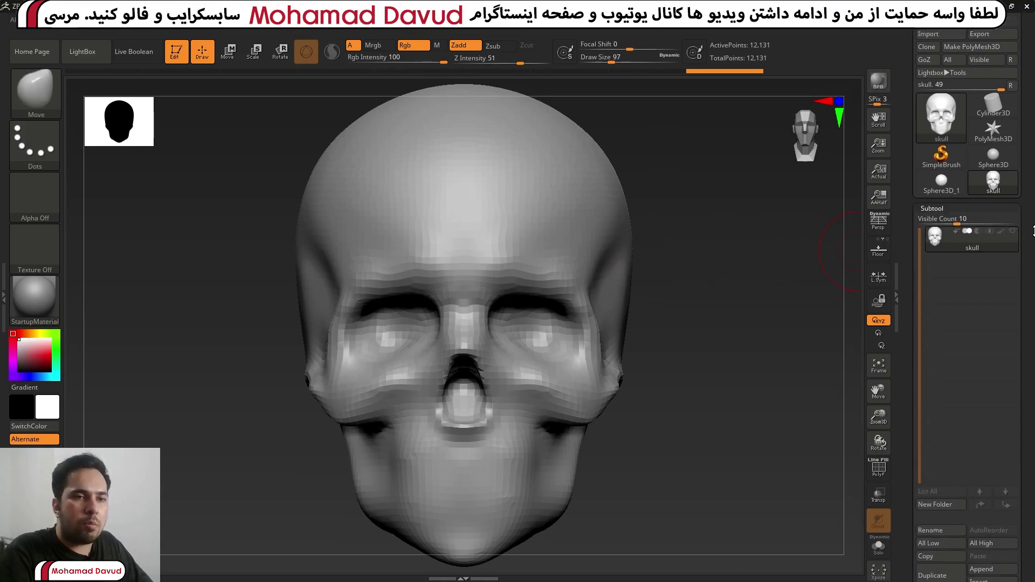
scroll(1032, 232, down, 1)
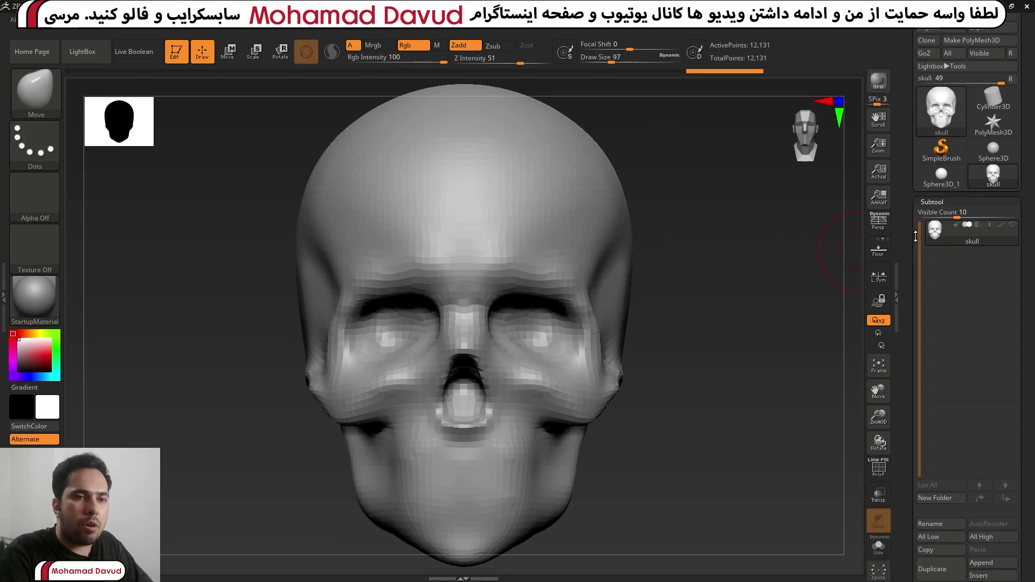
drag(915, 235, 905, 198)
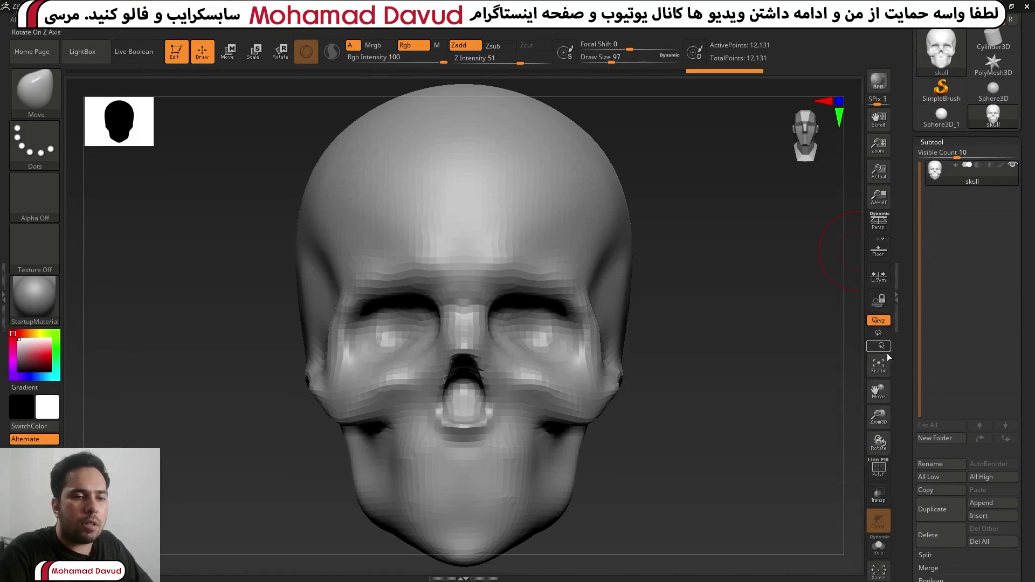
click(927, 506)
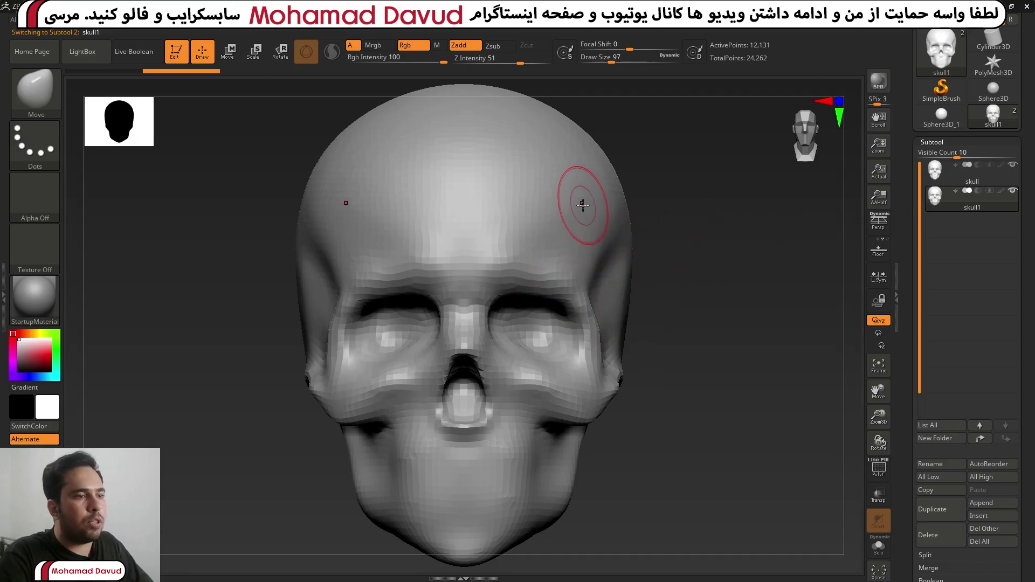
Enlarge the brush to size 324 and clear the mask from the forehead
key(s)
mouse_move(560, 208)
mouse_down()
mouse_move(590, 208)
mouse_move(575, 203)
mouse_up()
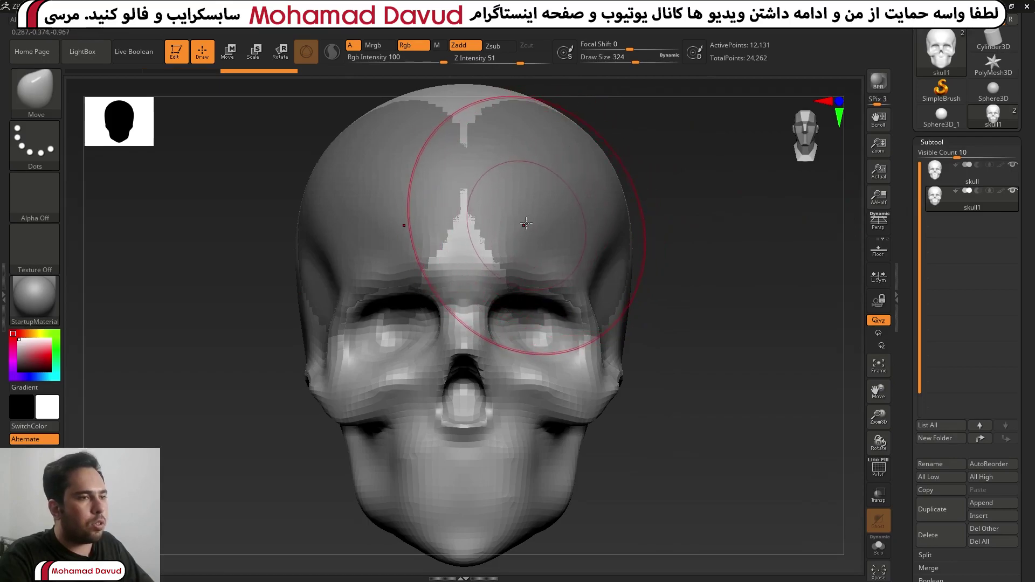
key(ctrl)
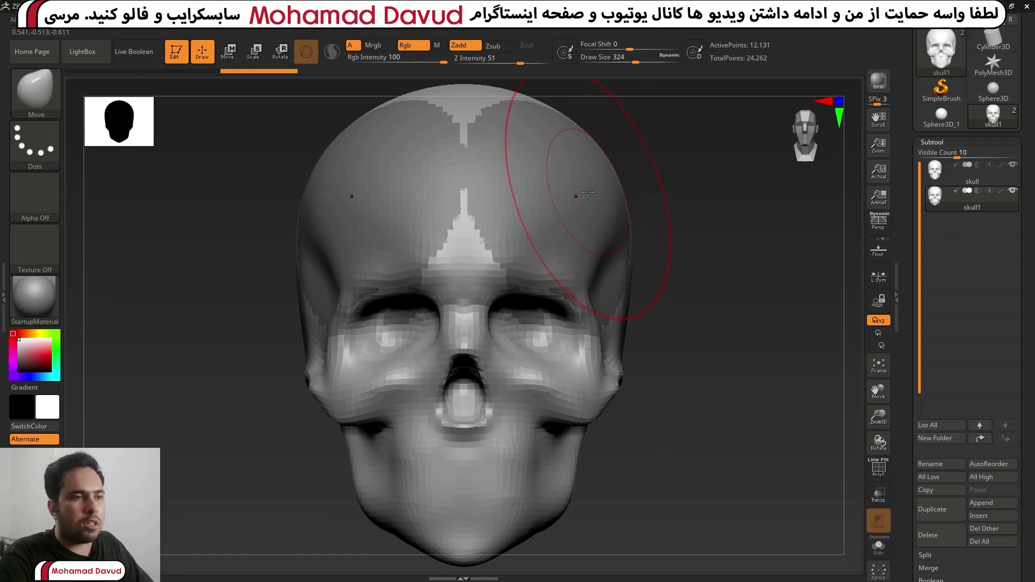
ctrl+click(593, 205)
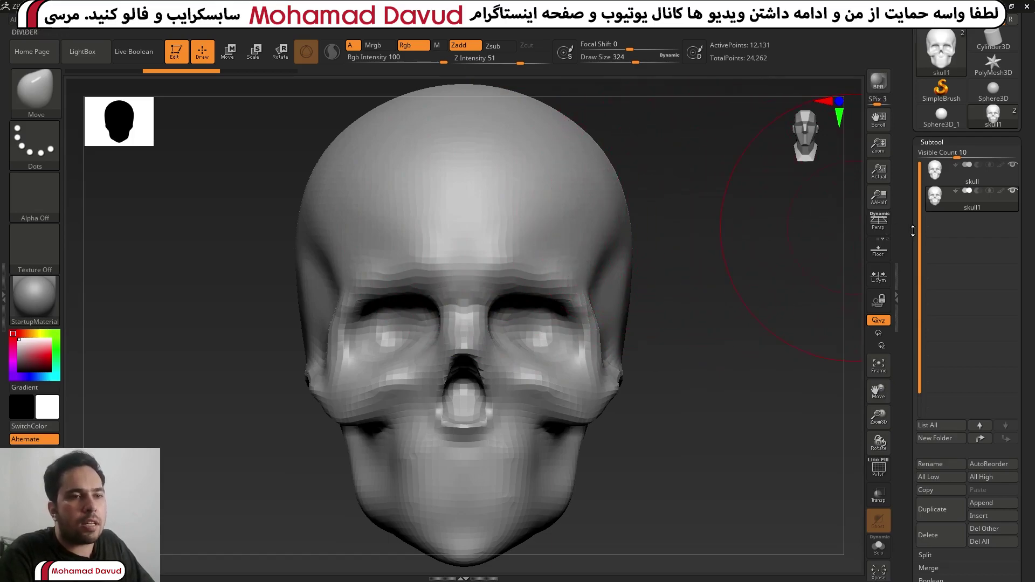
Open the Deformation settings and hide the original skull subtool
drag(1025, 272, 1033, 235)
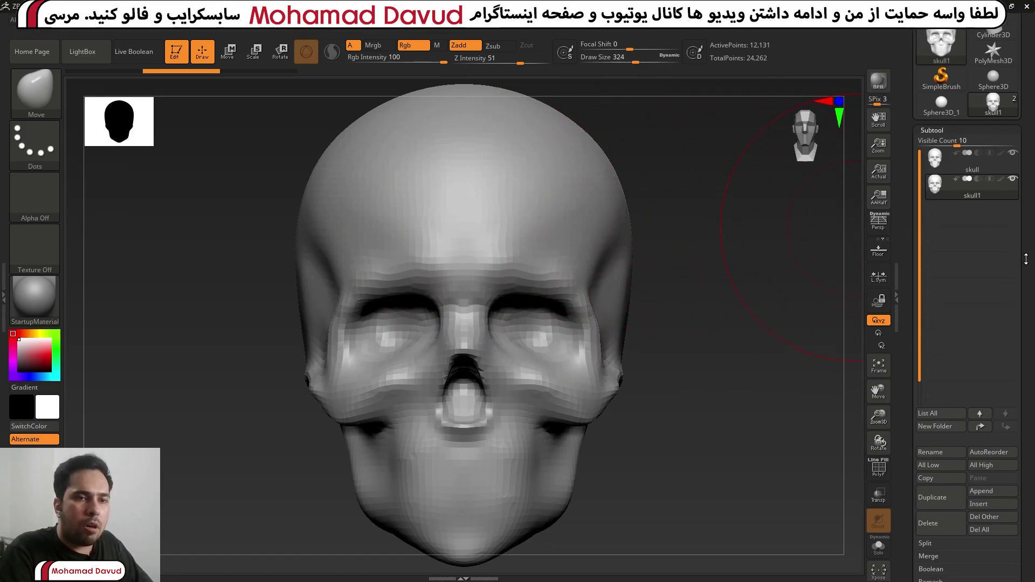
drag(930, 241, 902, 203)
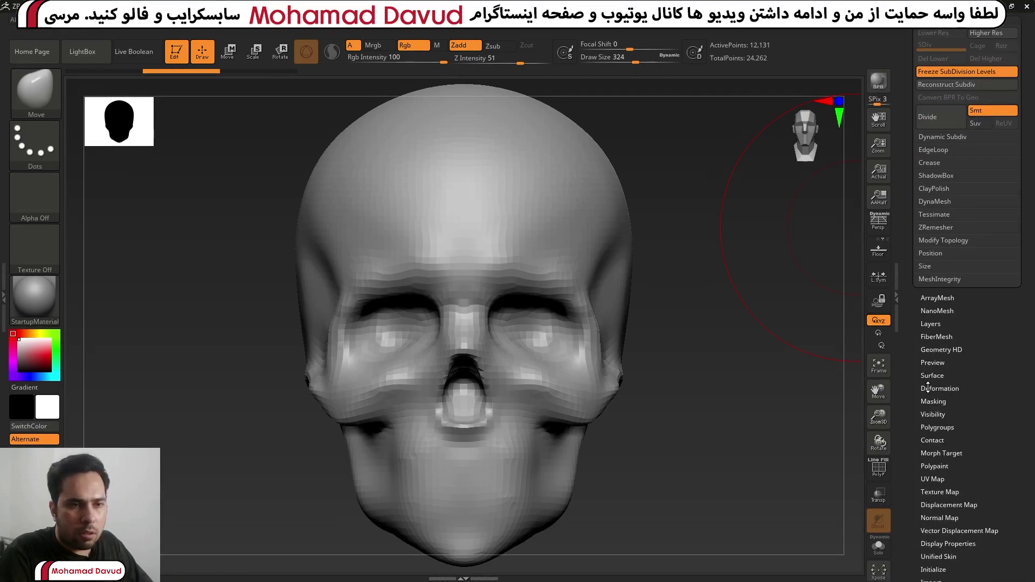
click(928, 386)
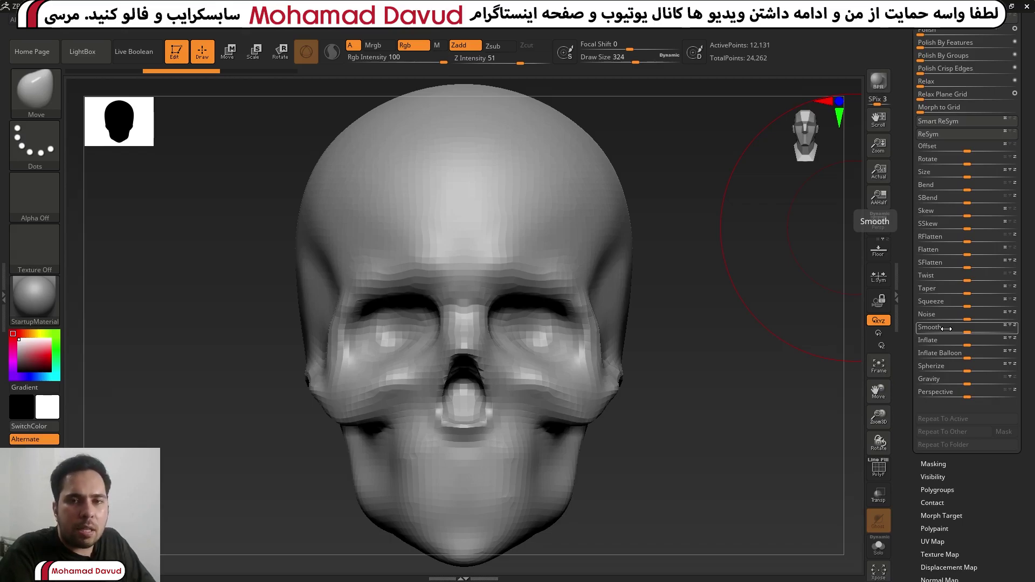
scroll(1008, 283, up, 3)
scroll(1008, 283, up, 3)
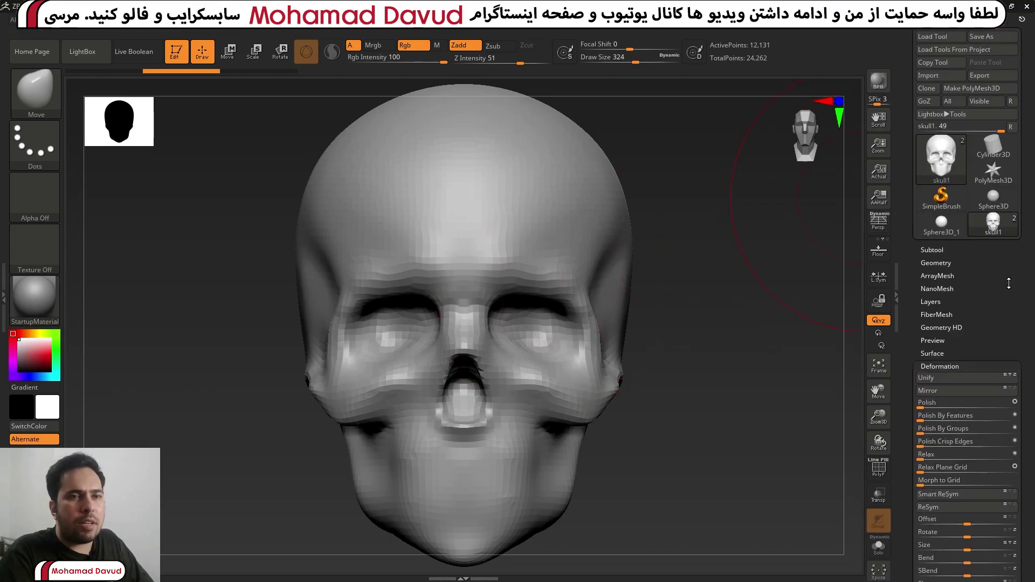
click(938, 250)
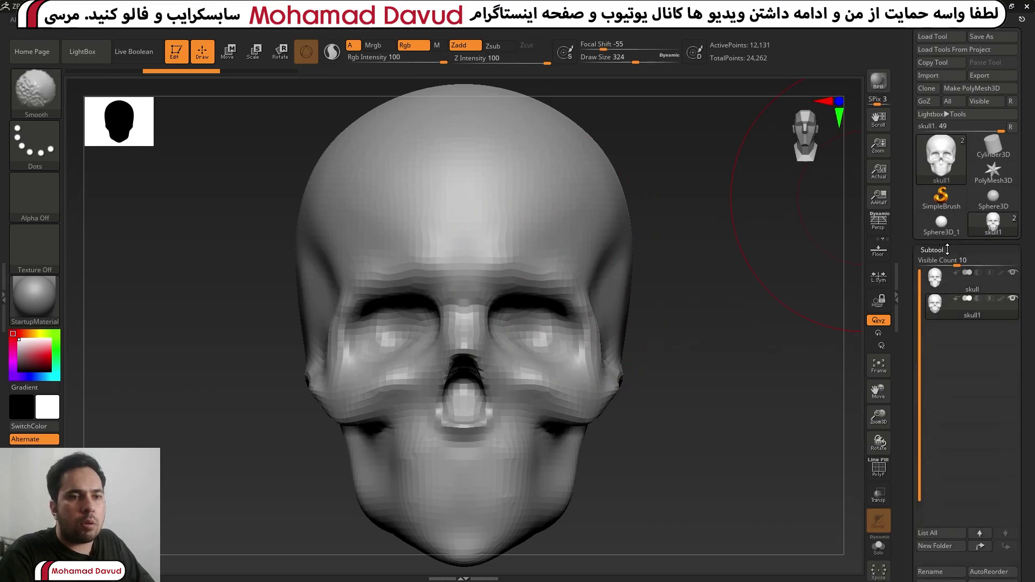
mouse_move(970, 278)
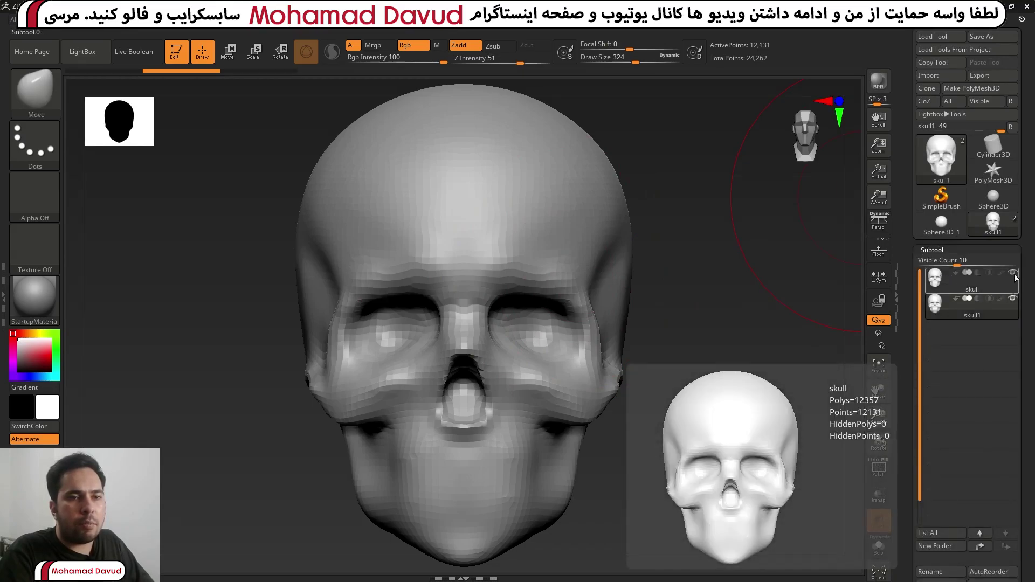
click(1013, 273)
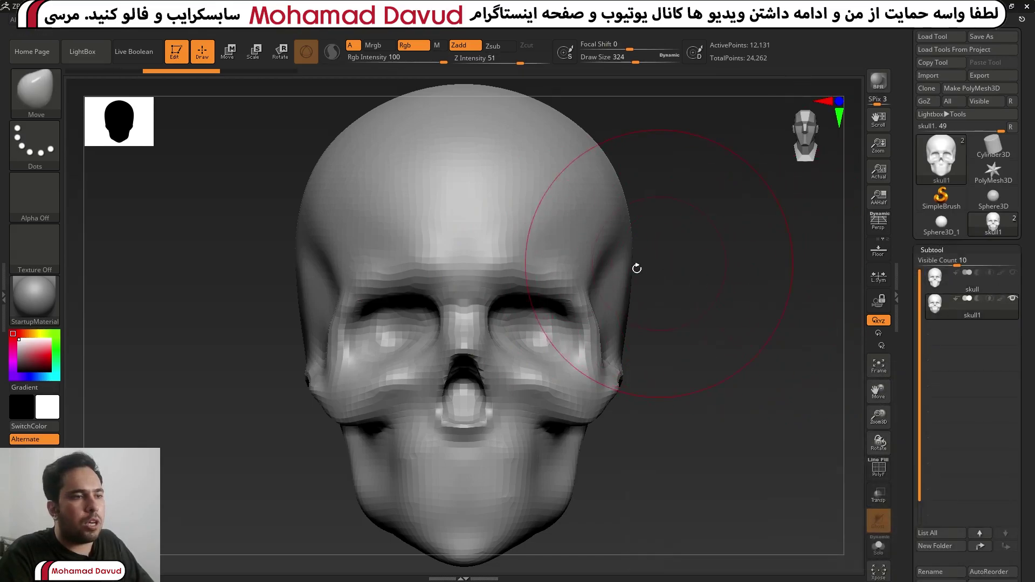
Inflate skull1 with the Inflate slider, then pull it back slightly
drag(1012, 354, 1015, 241)
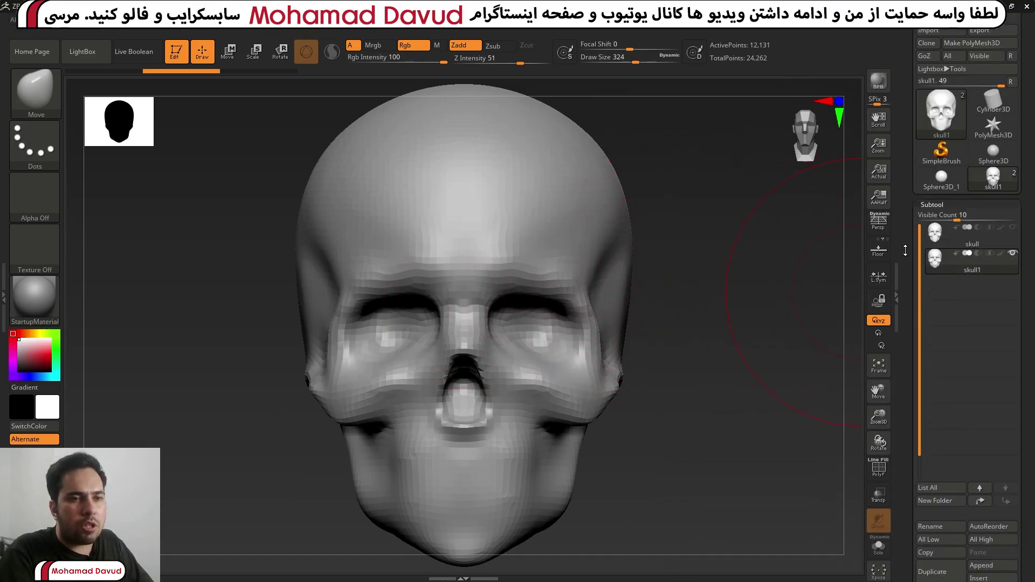
scroll(905, 257, down, 5)
scroll(905, 257, down, 3)
scroll(905, 257, down, 3)
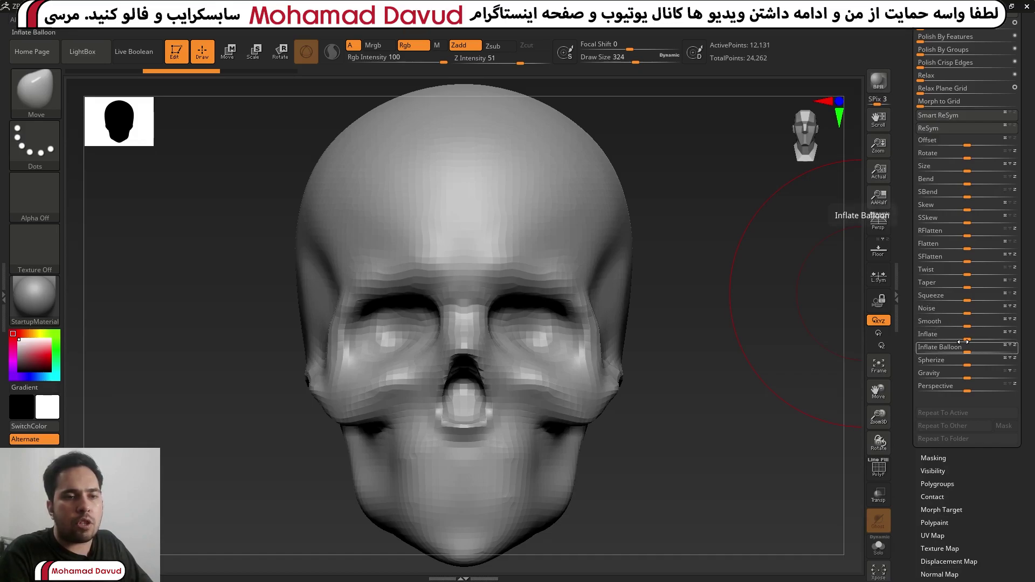
mouse_move(969, 336)
mouse_down()
mouse_move(993, 341)
mouse_move(951, 339)
mouse_move(968, 341)
mouse_up()
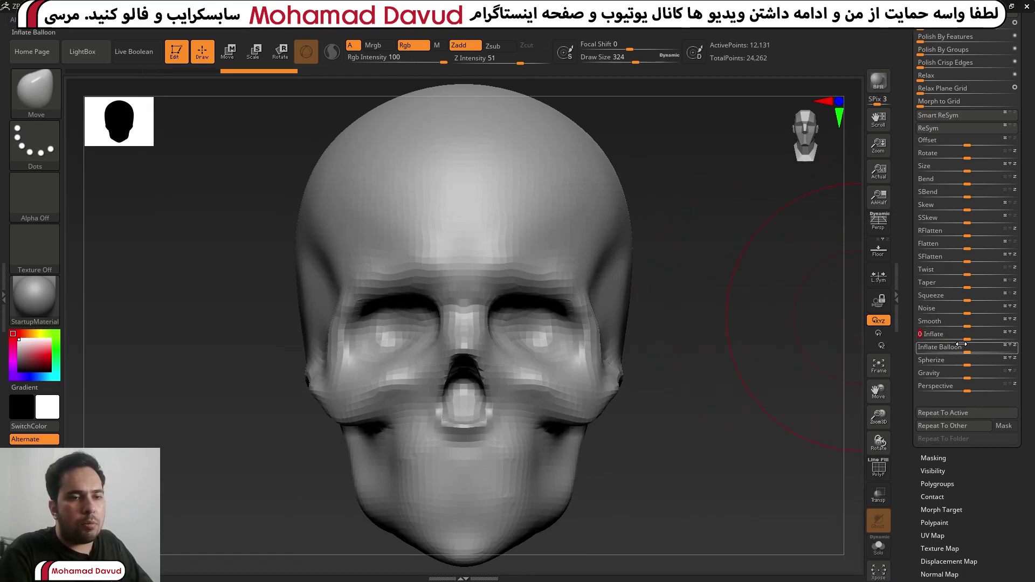
drag(967, 338, 966, 338)
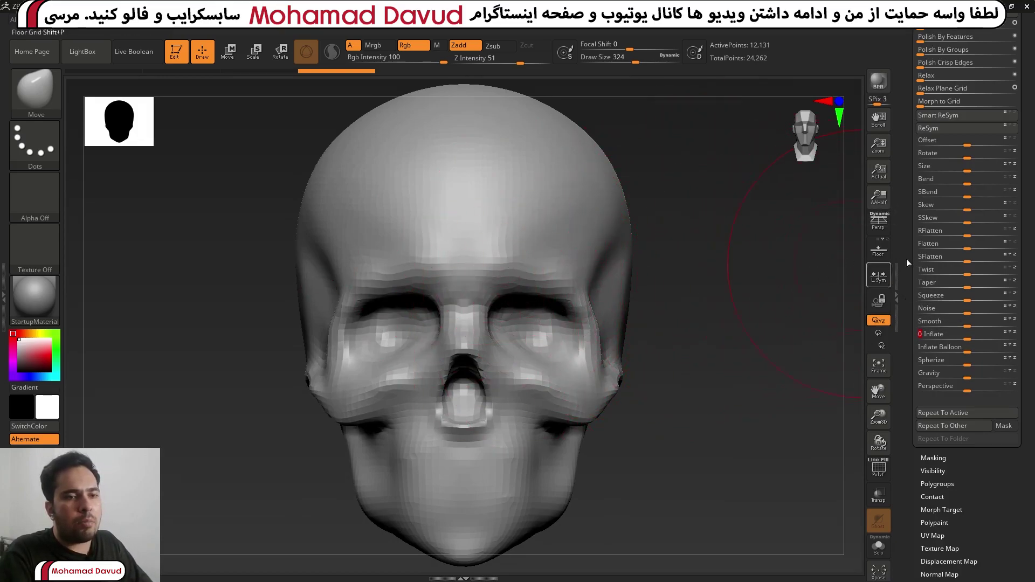
drag(1026, 217, 1009, 358)
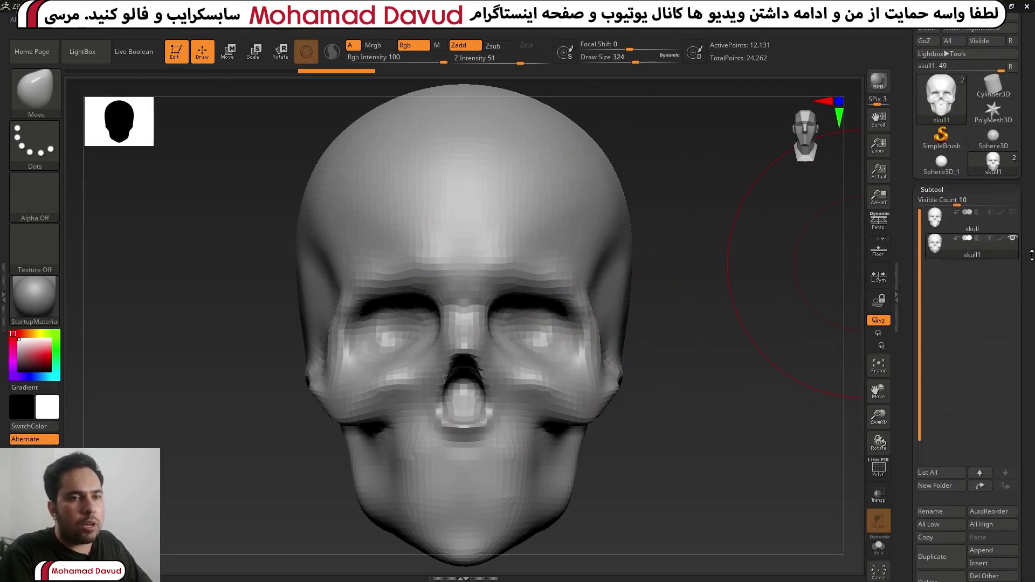
Show the original skull again and select the Standard brush at size 80
click(1013, 212)
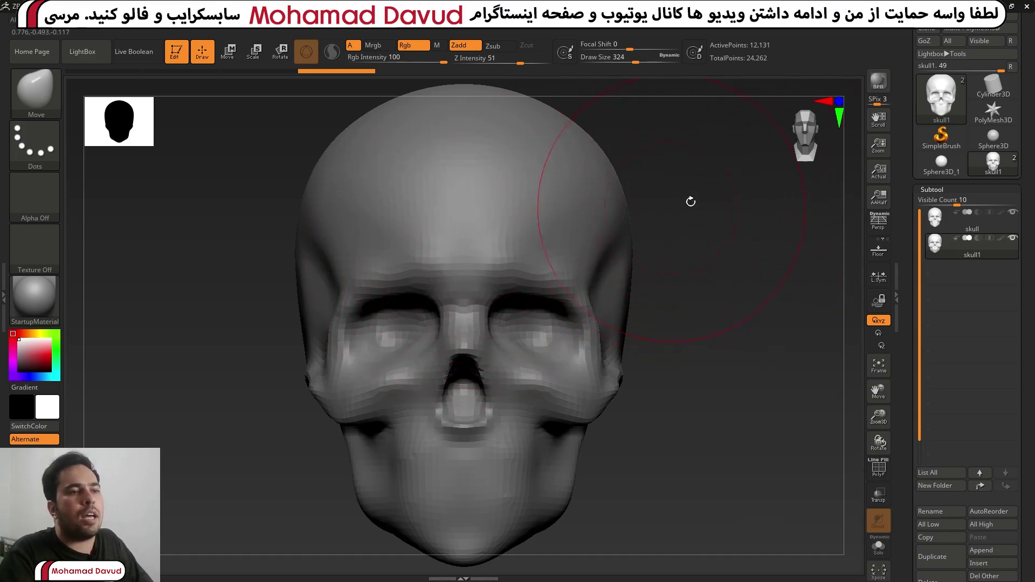
key(b)
key(s)
key(t)
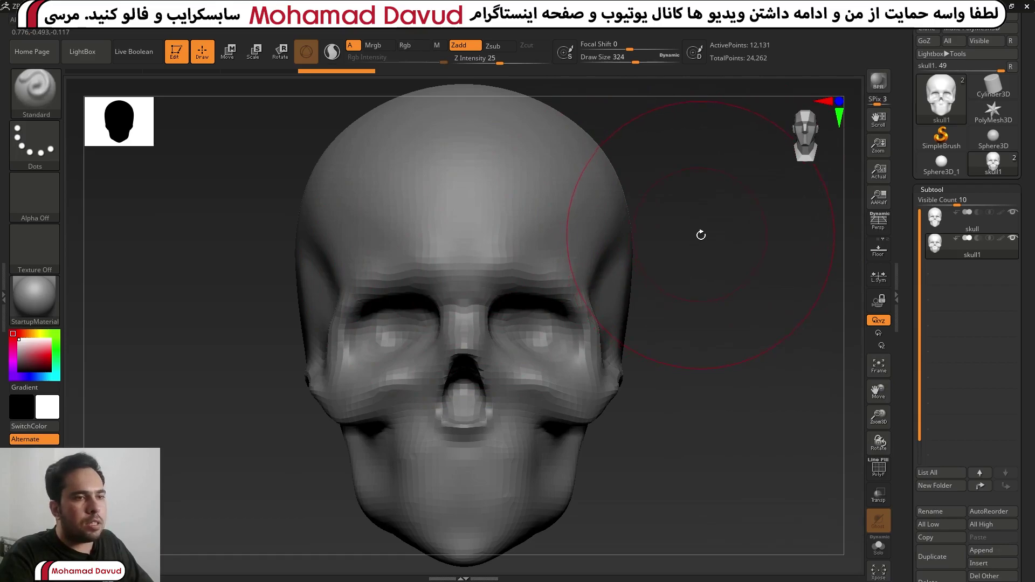
key(s)
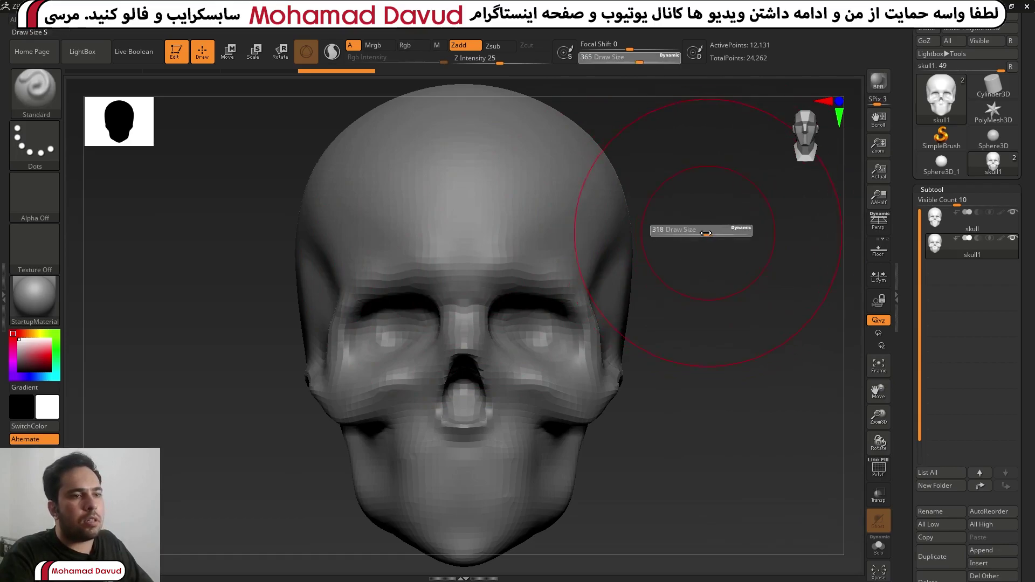
drag(681, 233, 677, 233)
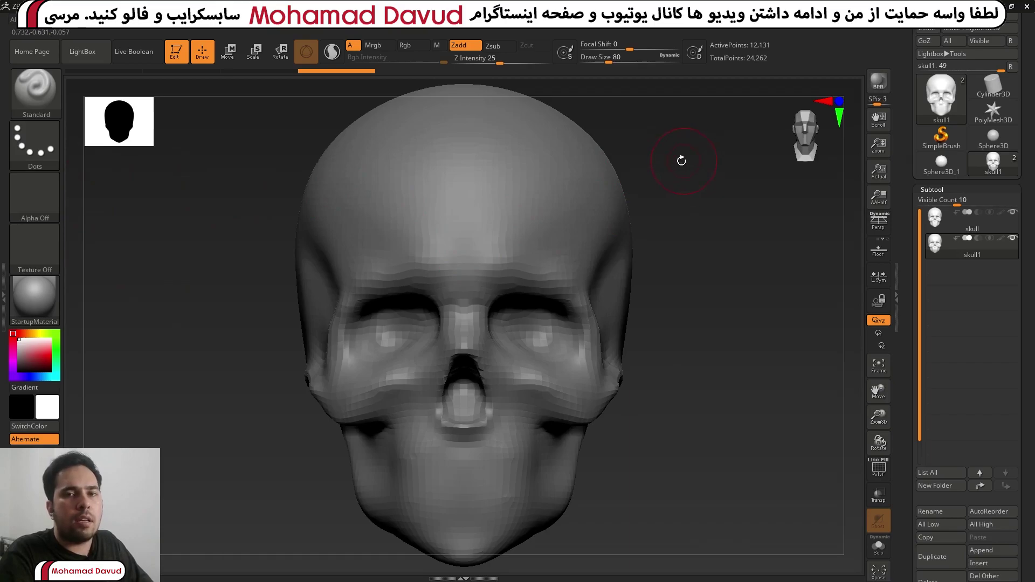
Sculpt raised diagonal ridges across the forehead and down the skull's left side
drag(678, 154, 606, 225)
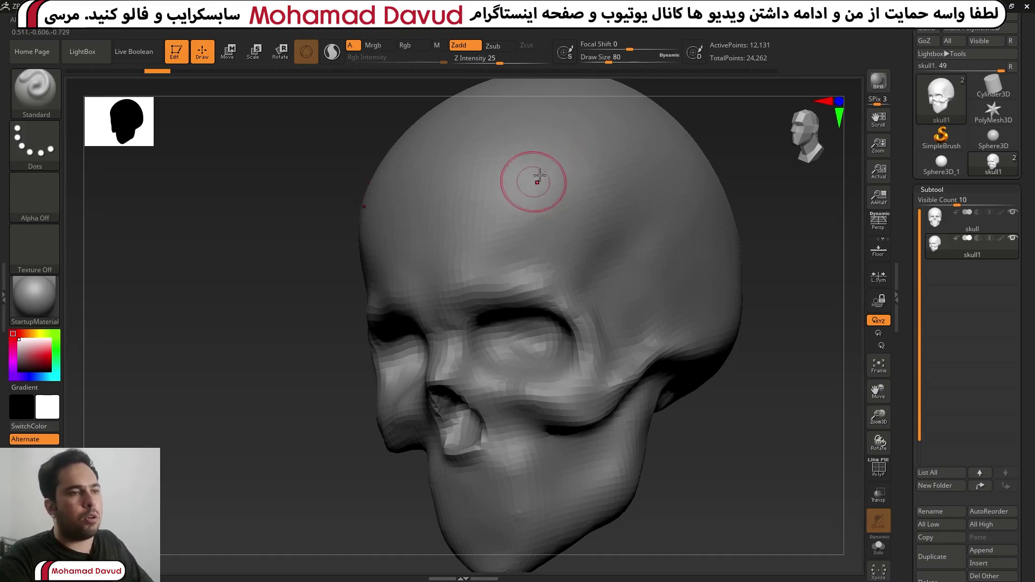
drag(558, 153, 440, 278)
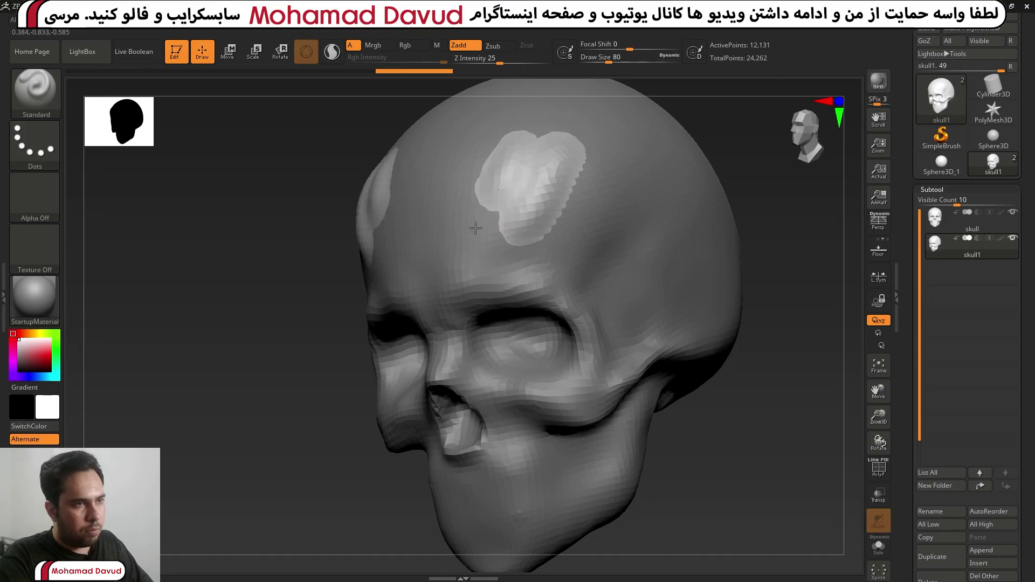
shift+drag(600, 129, 531, 169)
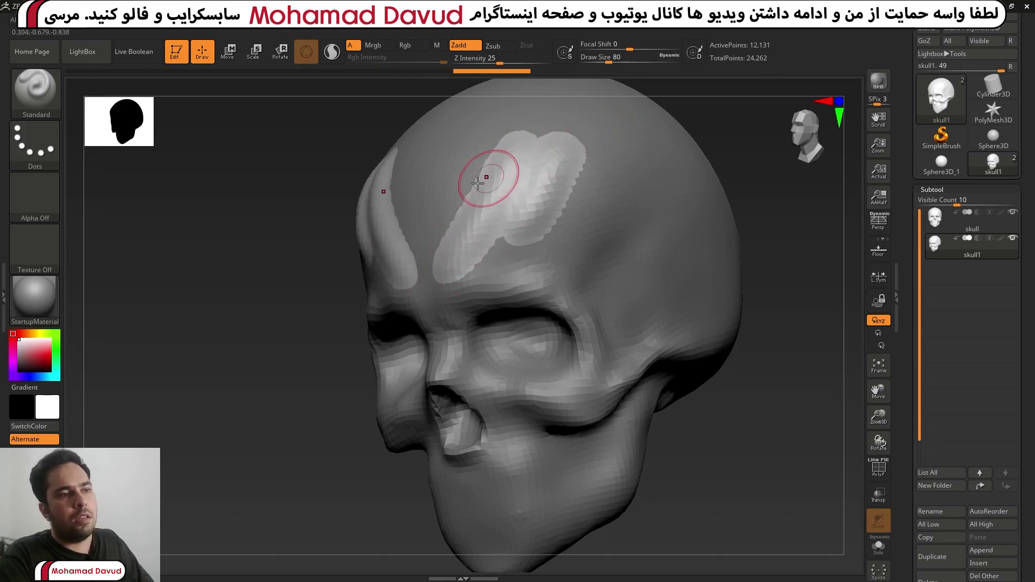
key(ctrl+z)
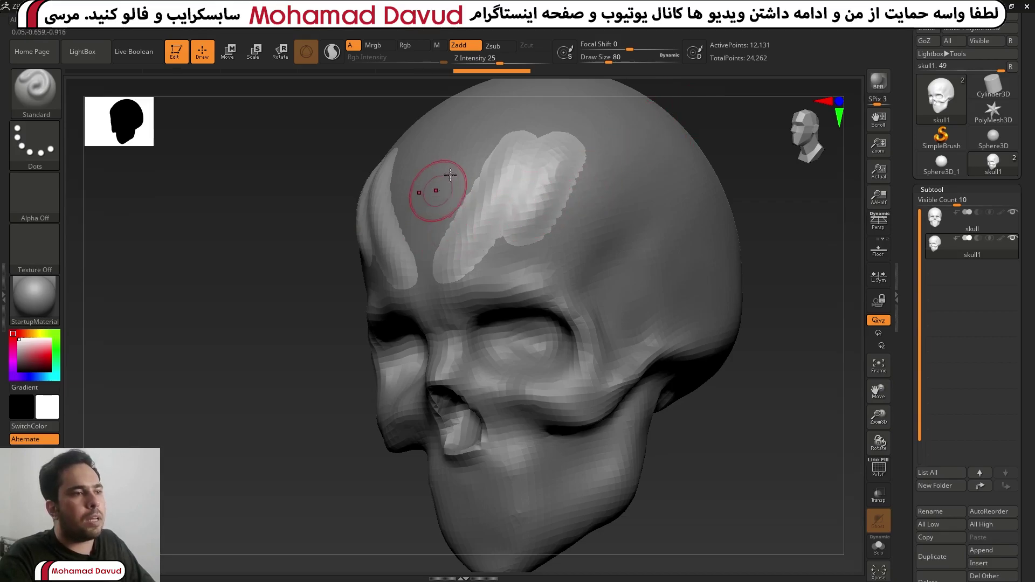
drag(434, 180, 412, 265)
drag(426, 146, 411, 272)
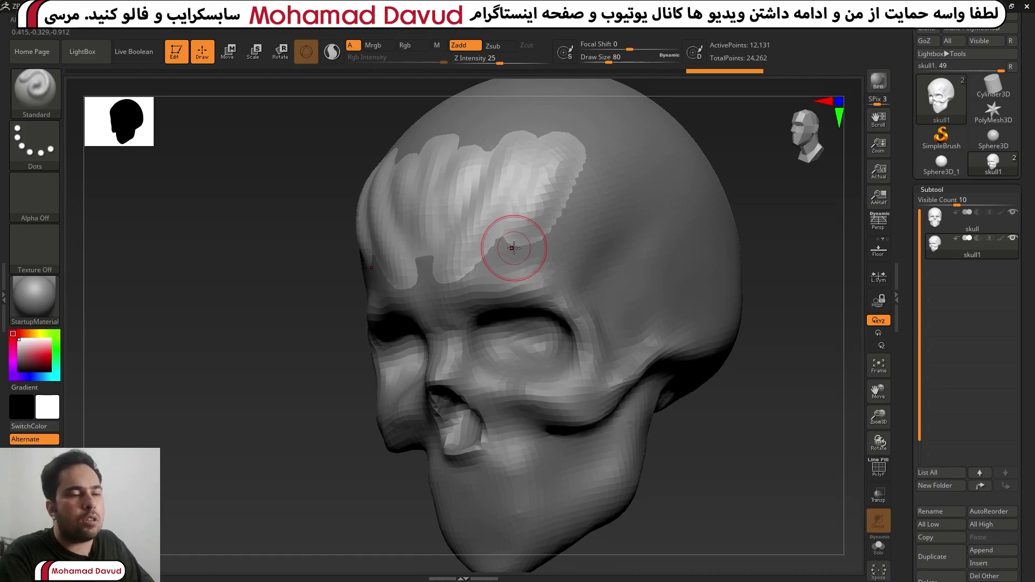
mouse_move(348, 259)
shift+mouse_down()
mouse_move(643, 167)
mouse_move(652, 212)
mouse_move(649, 182)
shift+mouse_up()
Build up clay on the forehead lobes, nose bridge, cheek and temple with the Clay brush
key(b)
key(c)
key(l)
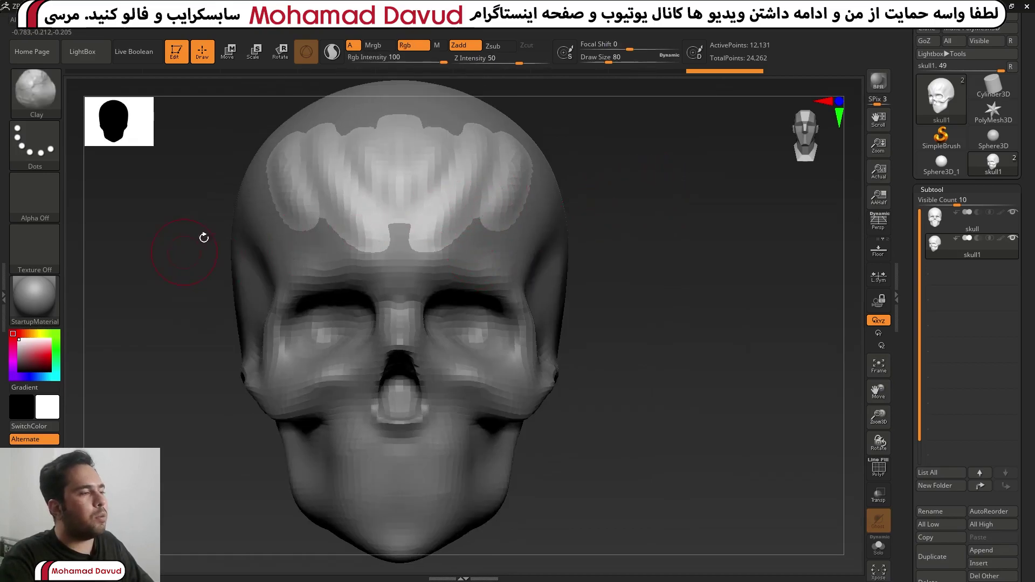
mouse_move(519, 224)
mouse_down()
mouse_move(380, 362)
mouse_move(330, 370)
mouse_move(288, 277)
mouse_move(311, 254)
mouse_move(316, 292)
mouse_move(337, 296)
mouse_move(323, 372)
mouse_move(351, 351)
mouse_move(284, 398)
mouse_move(277, 415)
mouse_move(264, 329)
mouse_up()
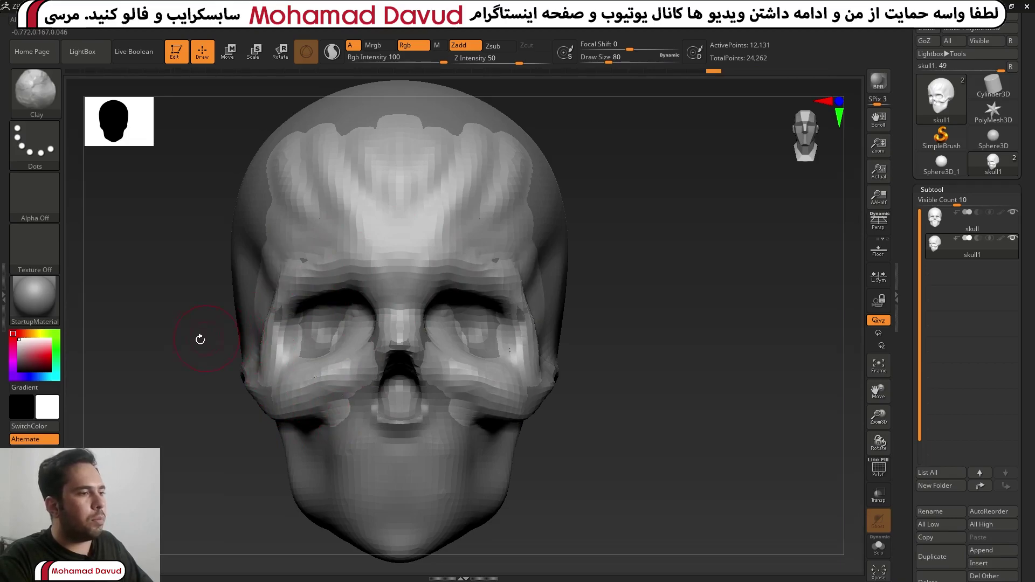
mouse_move(201, 340)
shift+mouse_down()
mouse_move(256, 356)
mouse_move(230, 347)
shift+mouse_up()
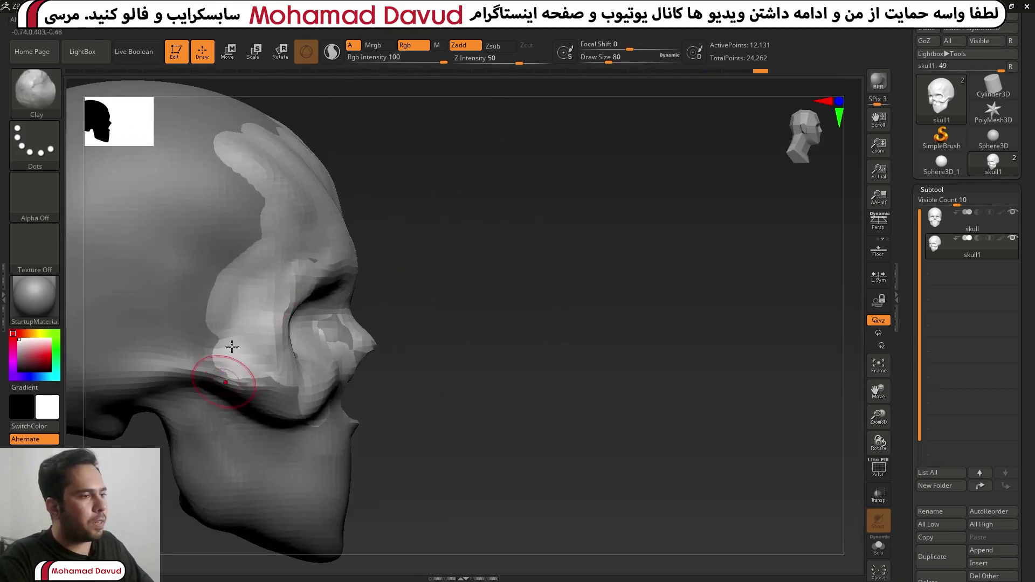
key(s)
mouse_move(259, 289)
mouse_down()
mouse_move(280, 289)
mouse_move(208, 319)
mouse_move(278, 336)
mouse_move(208, 282)
mouse_move(293, 231)
mouse_move(494, 237)
mouse_up()
Smooth the blocky forehead, cranium, nose, mouth and jaw
mouse_move(263, 230)
shift+mouse_down()
mouse_move(473, 173)
mouse_move(485, 139)
mouse_move(375, 127)
mouse_move(265, 156)
shift+mouse_up()
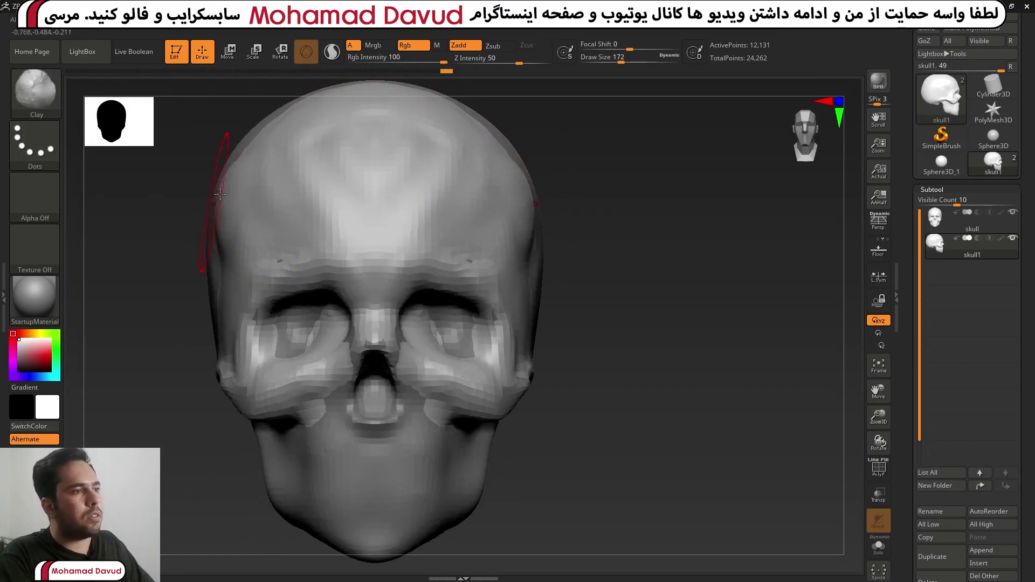
alt+drag(616, 266, 576, 164)
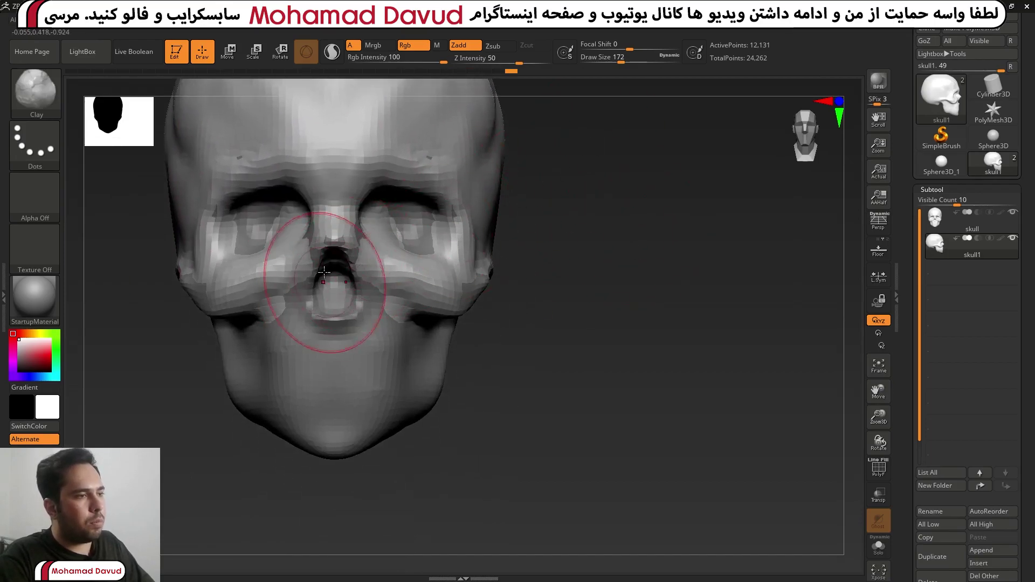
mouse_move(324, 265)
shift+mouse_down()
mouse_move(334, 307)
mouse_move(323, 377)
shift+mouse_up()
shift+drag(464, 377, 489, 323)
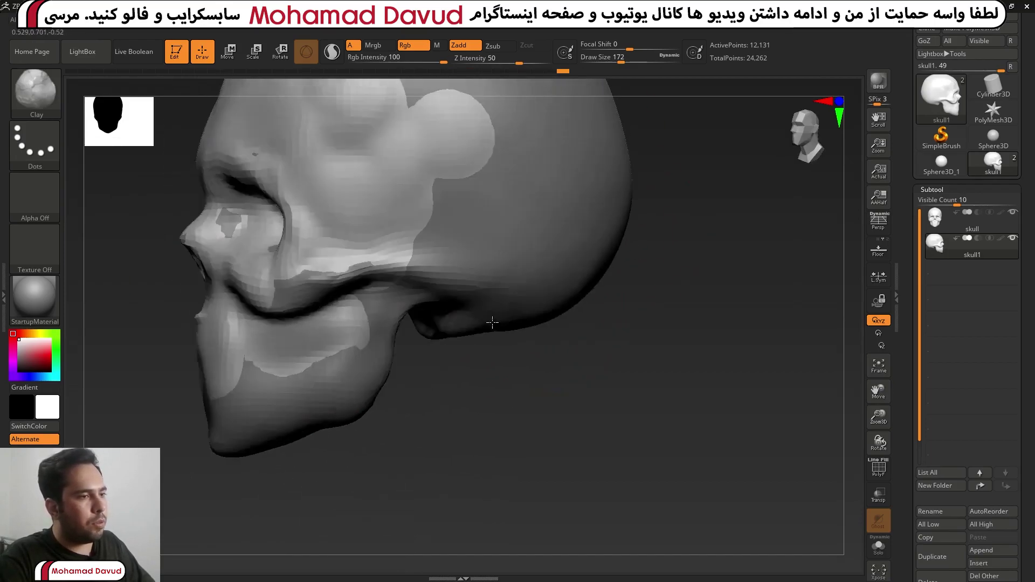
mouse_move(335, 254)
shift+mouse_down()
mouse_move(269, 350)
mouse_move(320, 383)
mouse_move(242, 371)
mouse_move(342, 343)
shift+mouse_up()
mouse_move(377, 242)
shift+mouse_down()
mouse_move(474, 162)
mouse_move(432, 301)
mouse_move(519, 266)
shift+mouse_up()
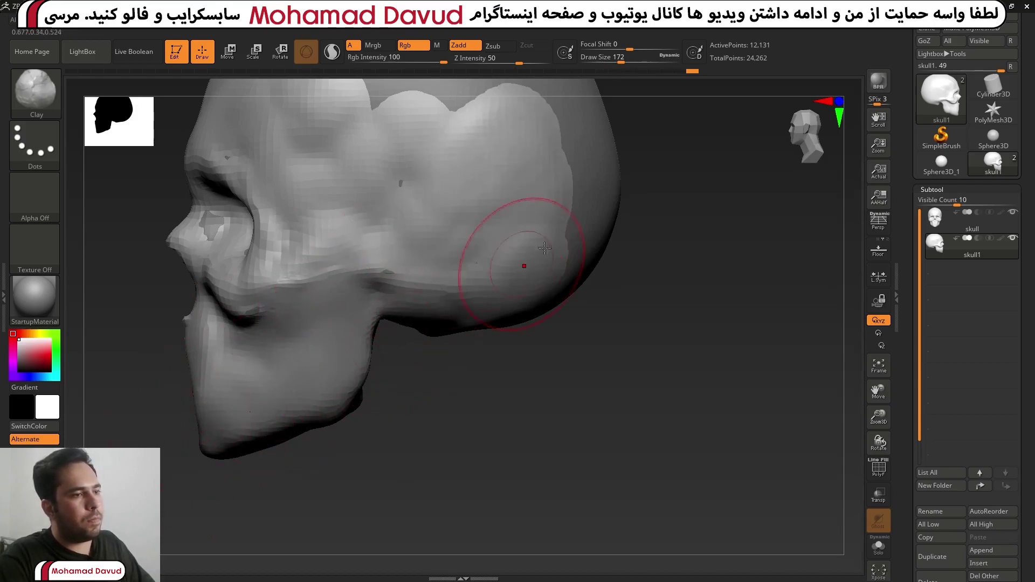
right_drag(520, 265, 474, 243)
mouse_move(474, 242)
shift+mouse_down()
mouse_move(410, 162)
mouse_move(498, 202)
mouse_move(526, 231)
mouse_move(381, 462)
shift+mouse_up()
mouse_move(381, 462)
right_down()
mouse_move(416, 254)
mouse_move(602, 471)
right_up()
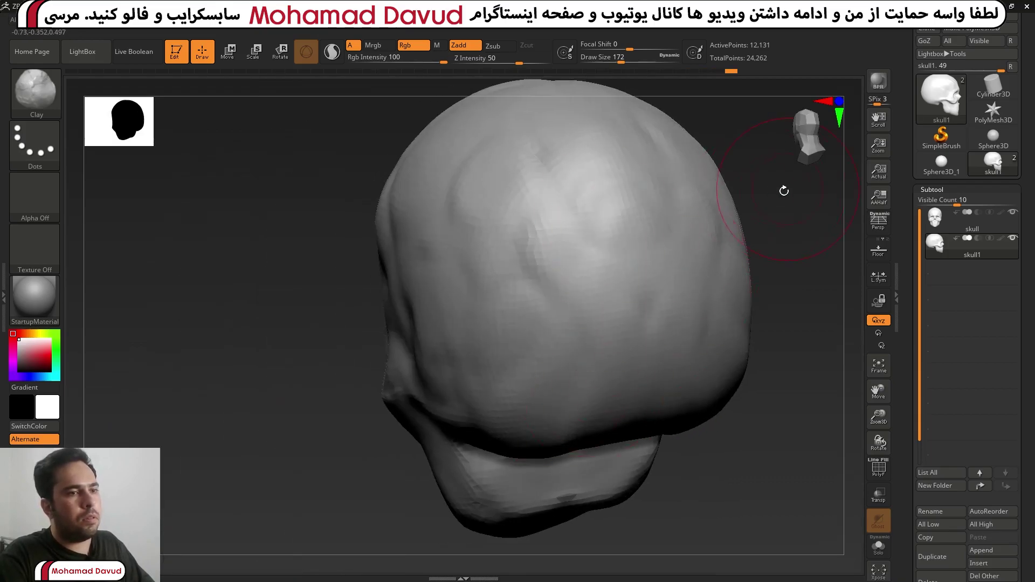
mouse_move(781, 189)
right_down()
mouse_move(769, 162)
mouse_move(624, 120)
mouse_move(684, 262)
mouse_move(420, 377)
right_up()
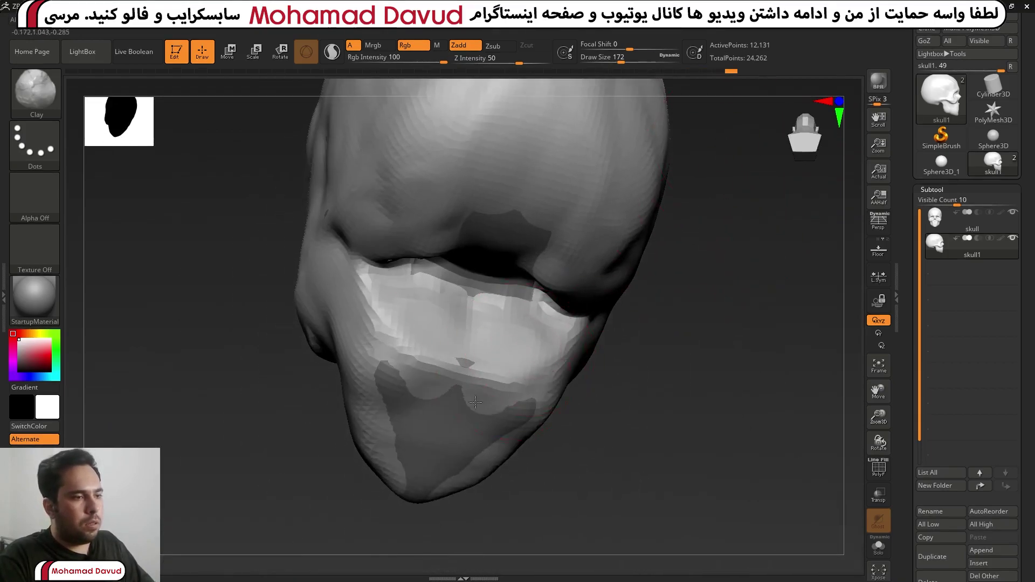
mouse_move(421, 378)
shift+mouse_down()
mouse_move(427, 393)
mouse_move(496, 254)
mouse_move(431, 297)
mouse_move(581, 325)
shift+mouse_up()
With a smaller brush, lightly smooth the mouth, brow and eye area, then centre the front view
key(s)
right_drag(581, 325, 485, 313)
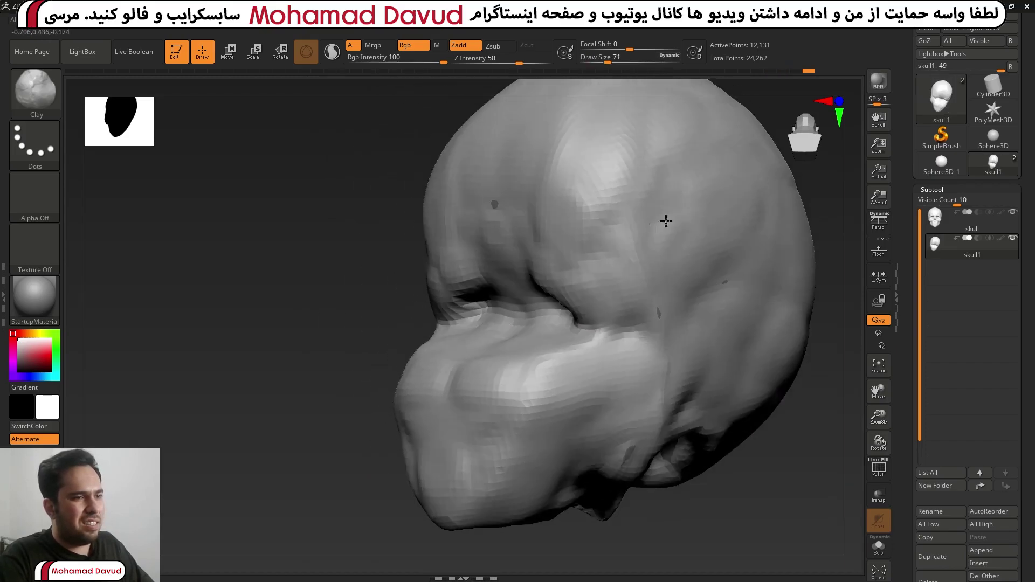
mouse_move(588, 340)
shift+mouse_down()
mouse_move(467, 315)
mouse_move(442, 242)
shift+mouse_up()
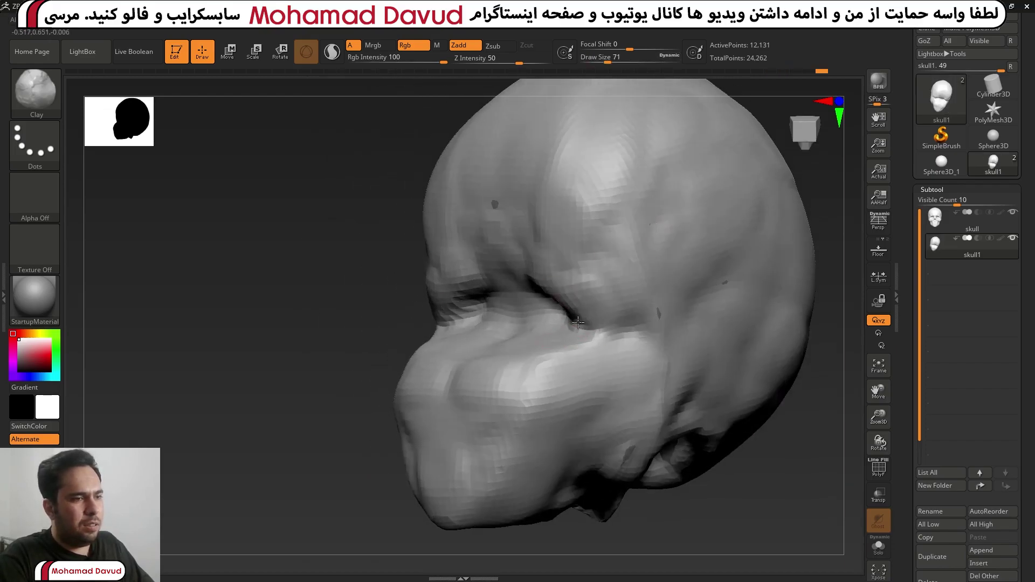
drag(335, 231, 444, 197)
right_drag(444, 198, 507, 164)
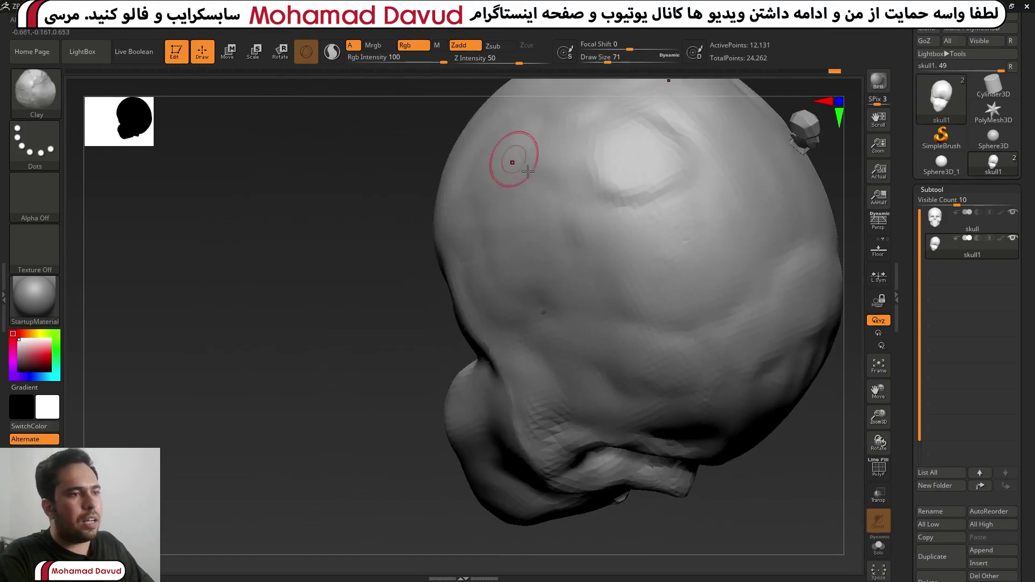
drag(397, 280, 373, 182)
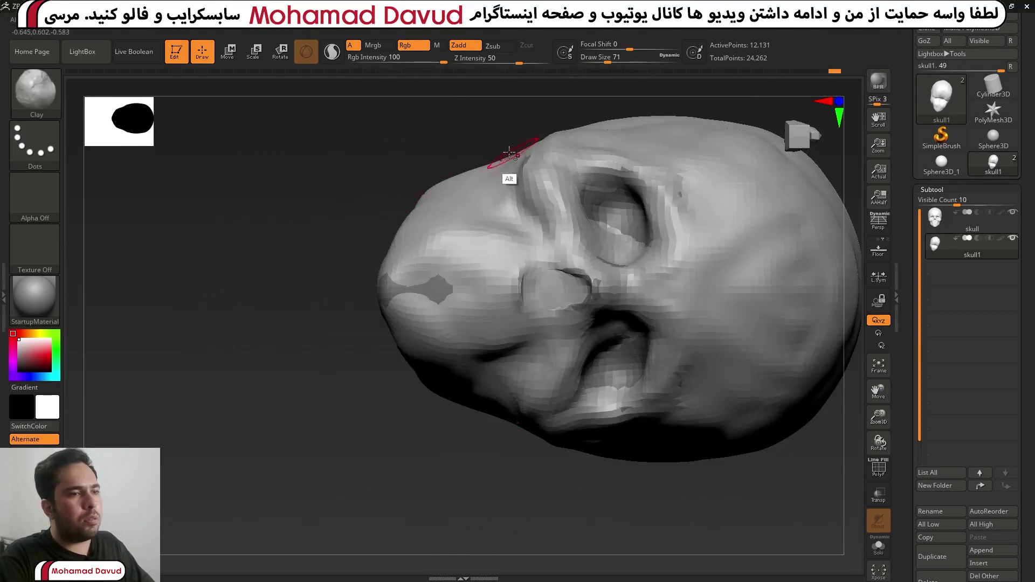
drag(805, 133, 799, 145)
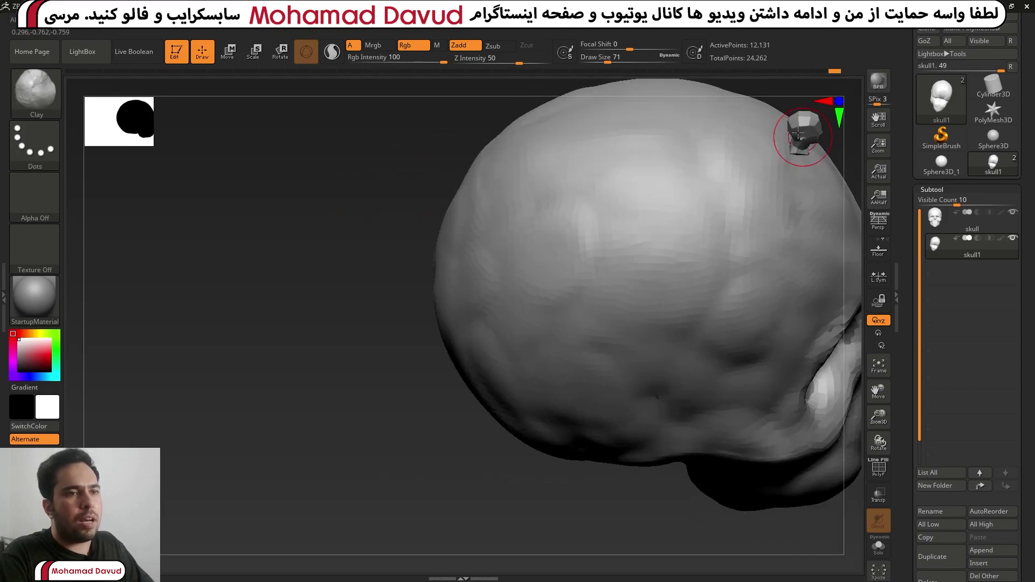
click(797, 132)
click(789, 129)
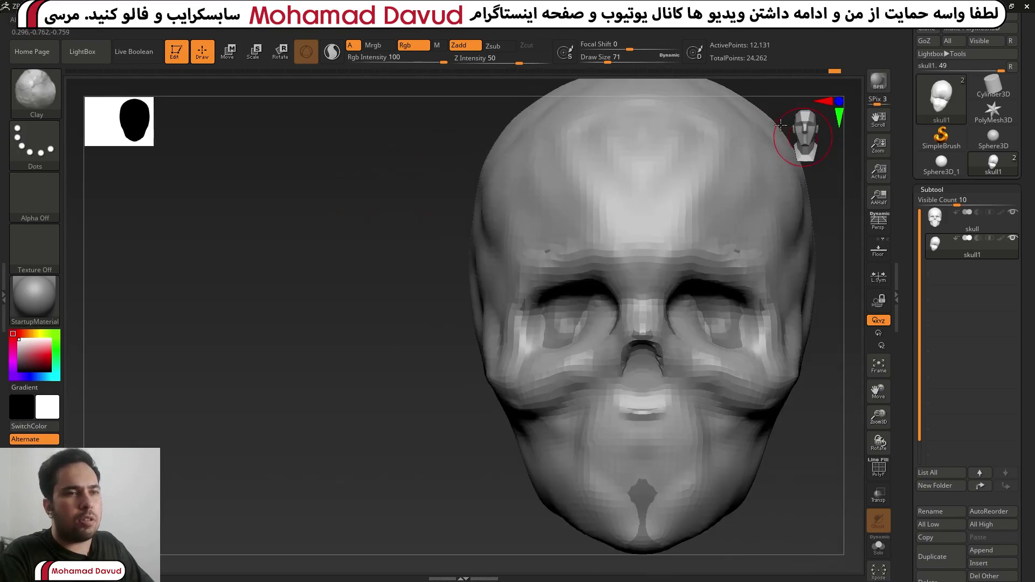
alt+drag(397, 254, 268, 261)
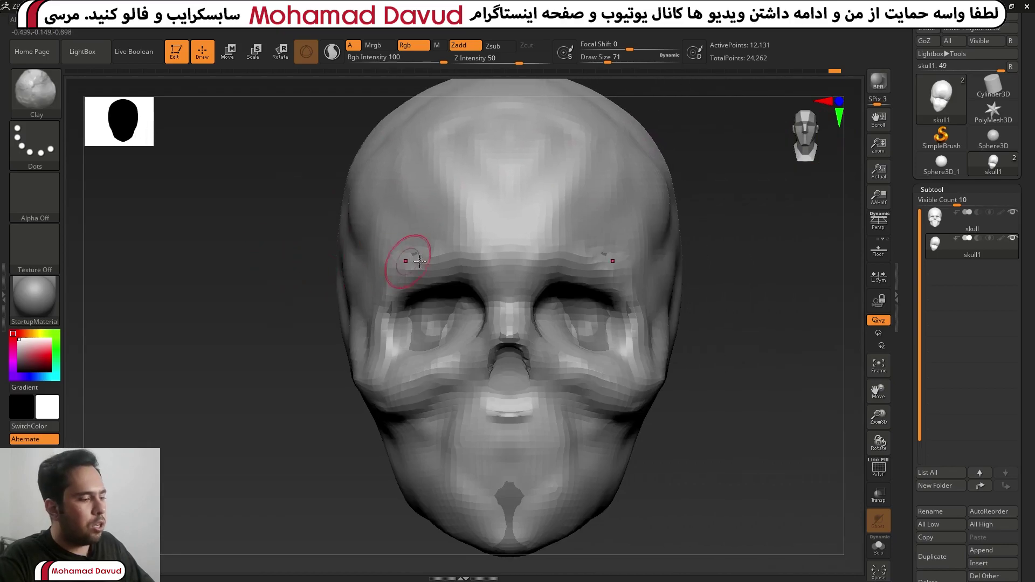
Undo the eye socket strokes and smooth the chin hollow, nostrils and upper lip
key(shift+f)
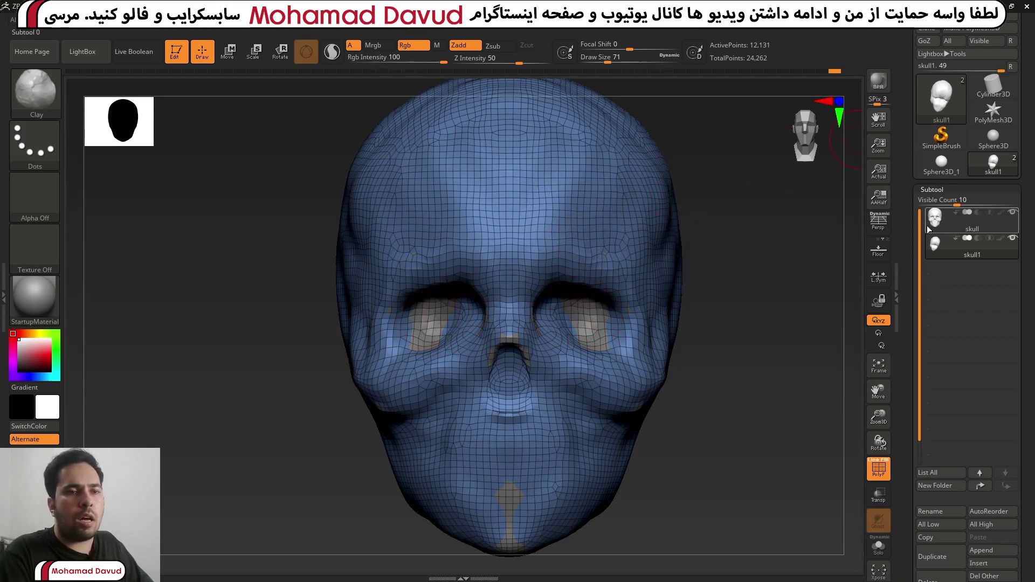
key(ctrl+z)
key(ctrl+z)
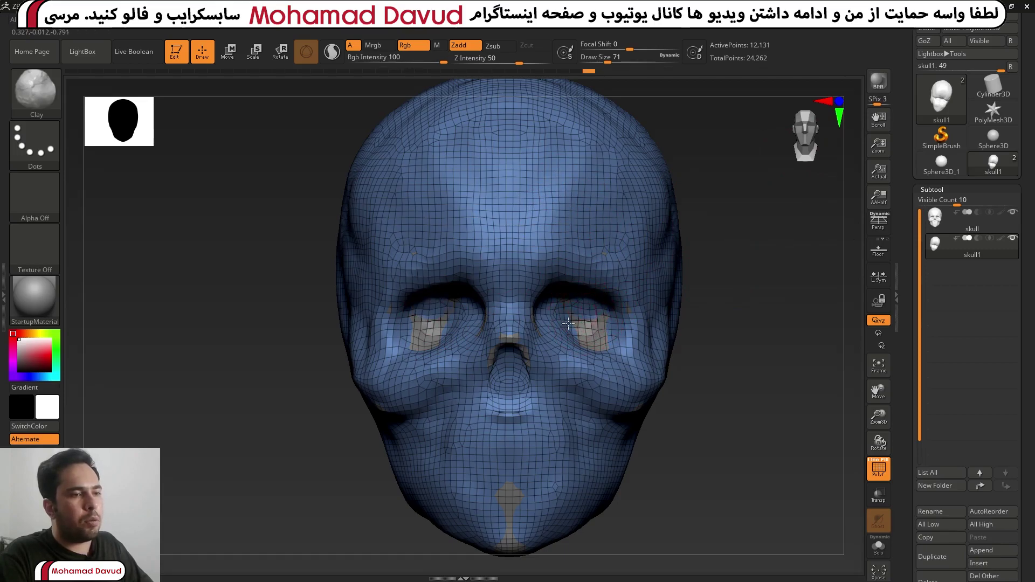
key(ctrl+z)
key(ctrl+z)
key(ctrl+z)
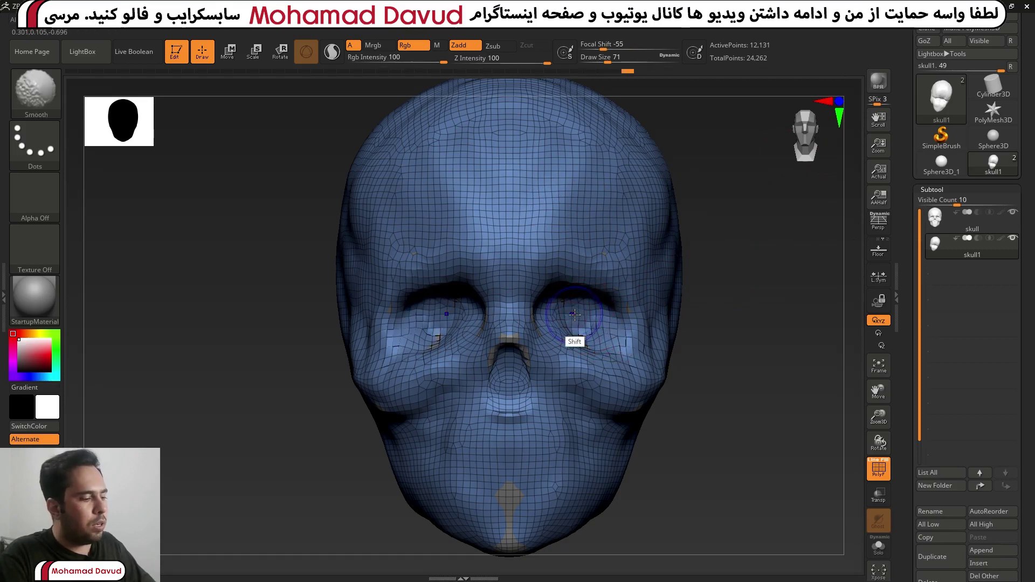
key(shift+f)
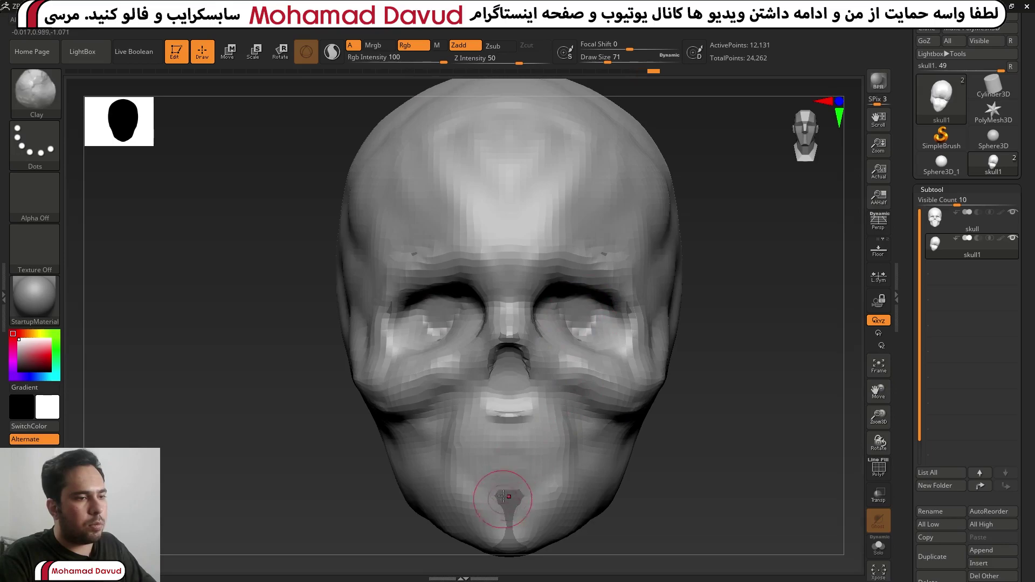
shift+drag(504, 476, 499, 528)
mouse_move(503, 383)
shift+mouse_down()
mouse_move(485, 411)
mouse_move(508, 364)
mouse_move(514, 410)
mouse_move(509, 337)
mouse_move(524, 393)
mouse_move(501, 402)
mouse_move(507, 285)
shift+mouse_up()
shift+drag(509, 356, 503, 397)
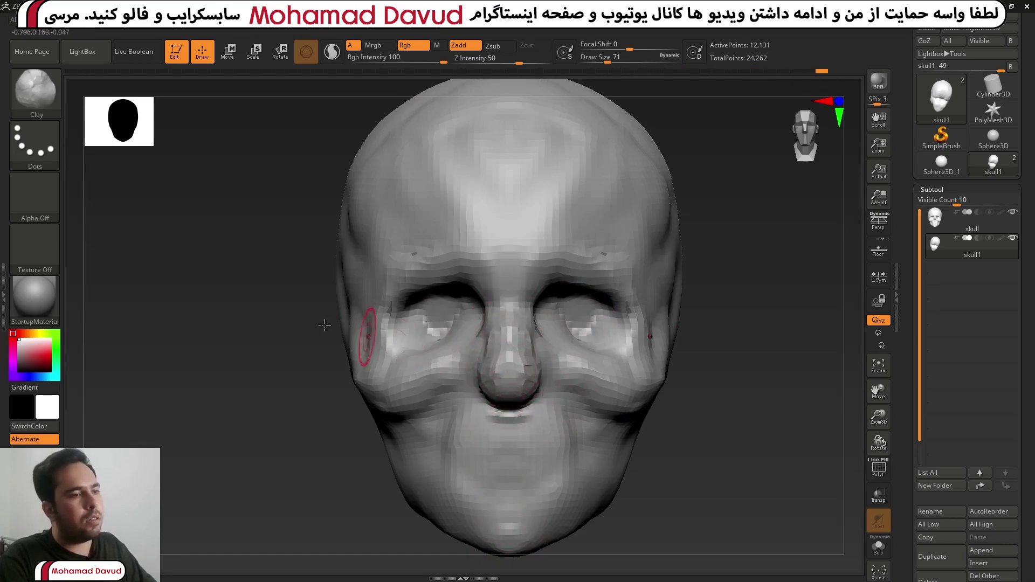
Inspect the skull's wireframe from profile and three-quarter angles
mouse_move(324, 323)
shift+mouse_down()
mouse_move(300, 359)
mouse_move(404, 288)
shift+mouse_up()
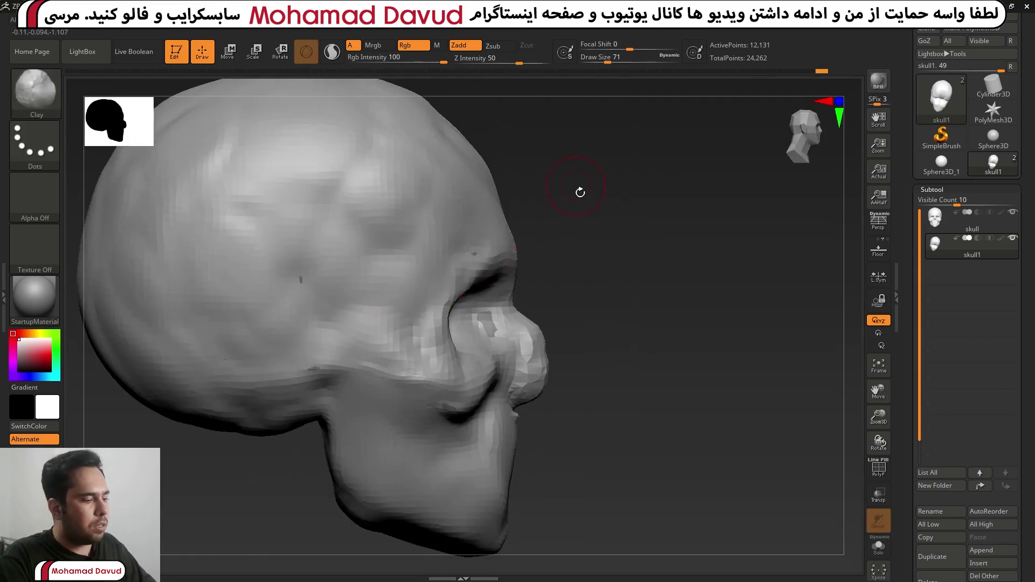
key(shift+f)
mouse_move(609, 264)
mouse_down()
mouse_move(592, 279)
mouse_move(570, 208)
mouse_up()
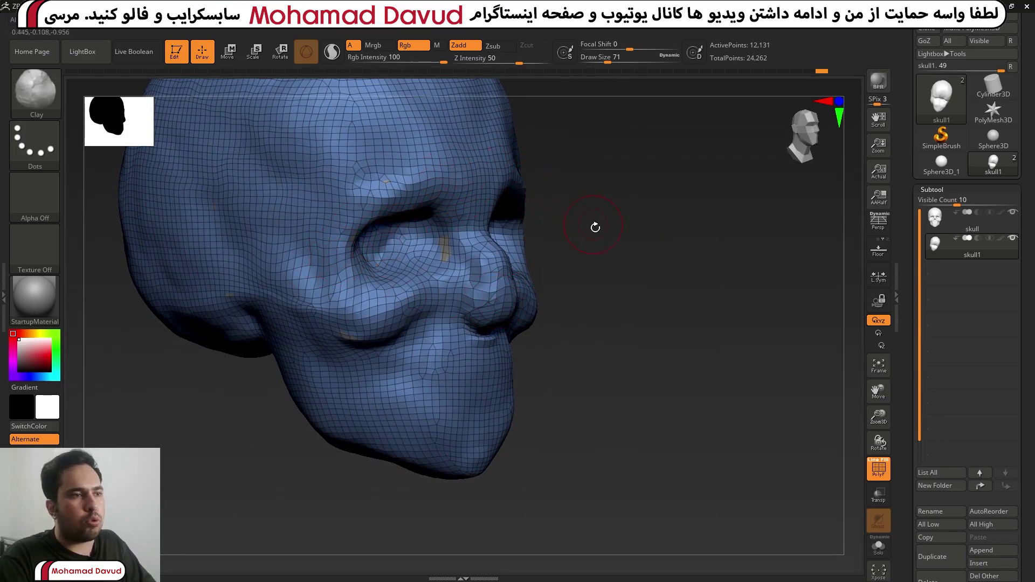
mouse_move(595, 226)
mouse_down()
mouse_move(605, 282)
mouse_move(458, 305)
mouse_up()
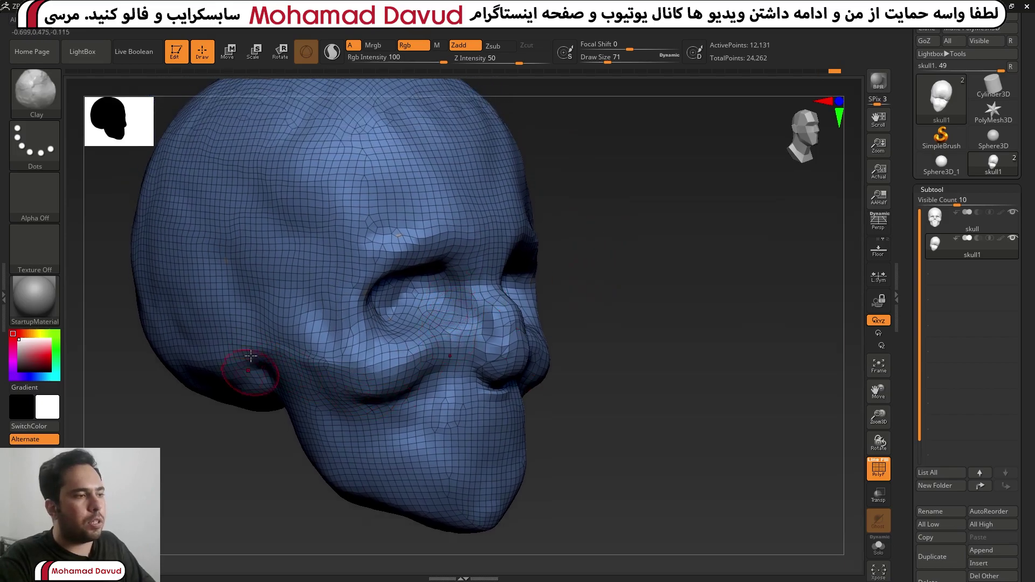
drag(605, 309, 819, 309)
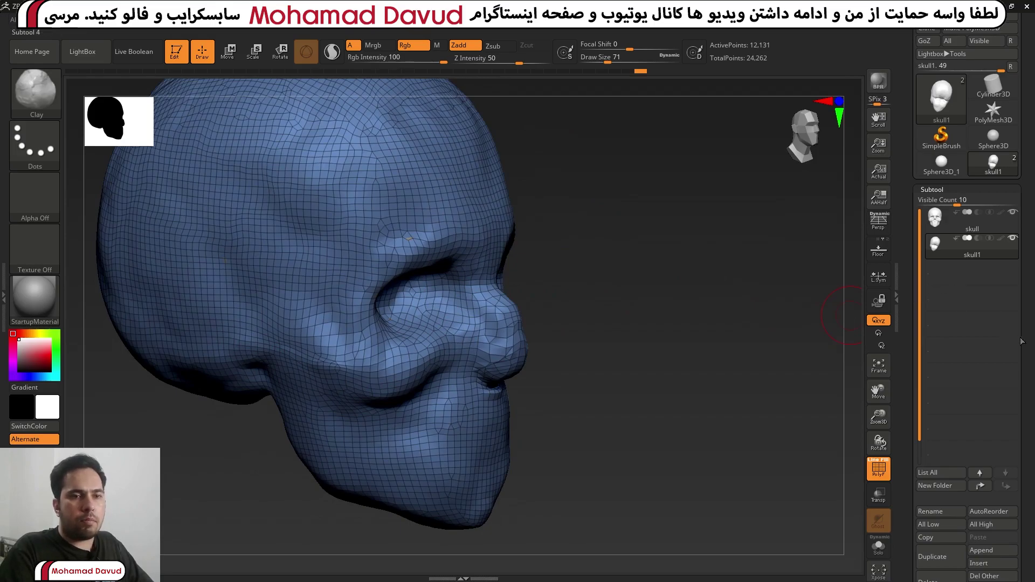
key(shift+f)
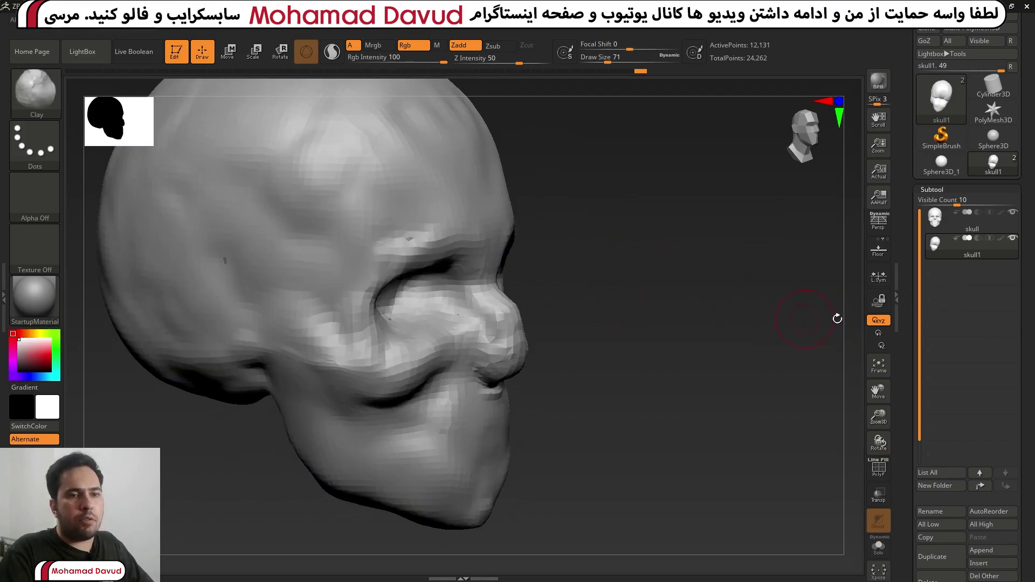
scroll(912, 199, down, 10)
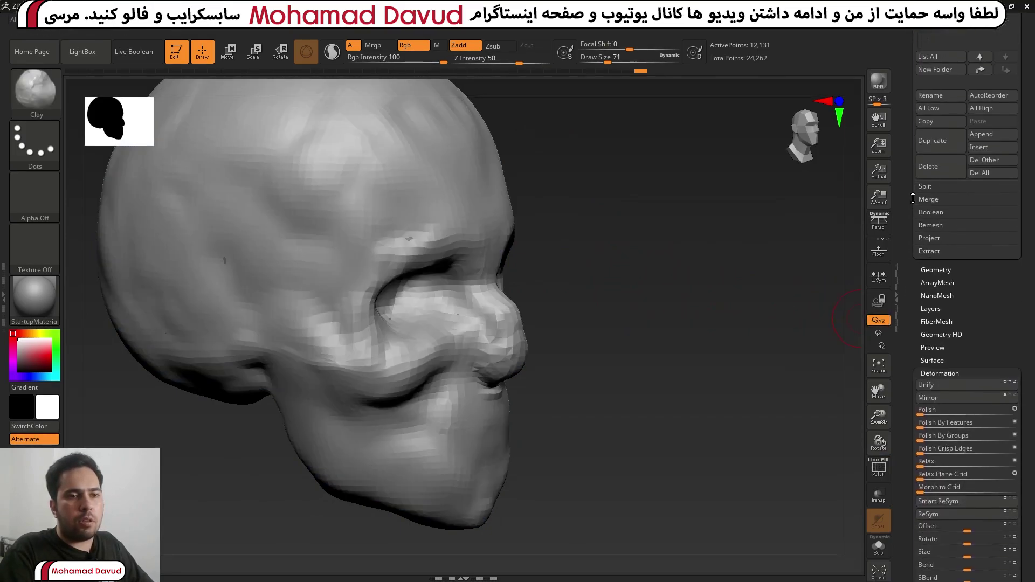
Open the Geometry DynaMesh options and turn the skull to a straight front view
click(927, 268)
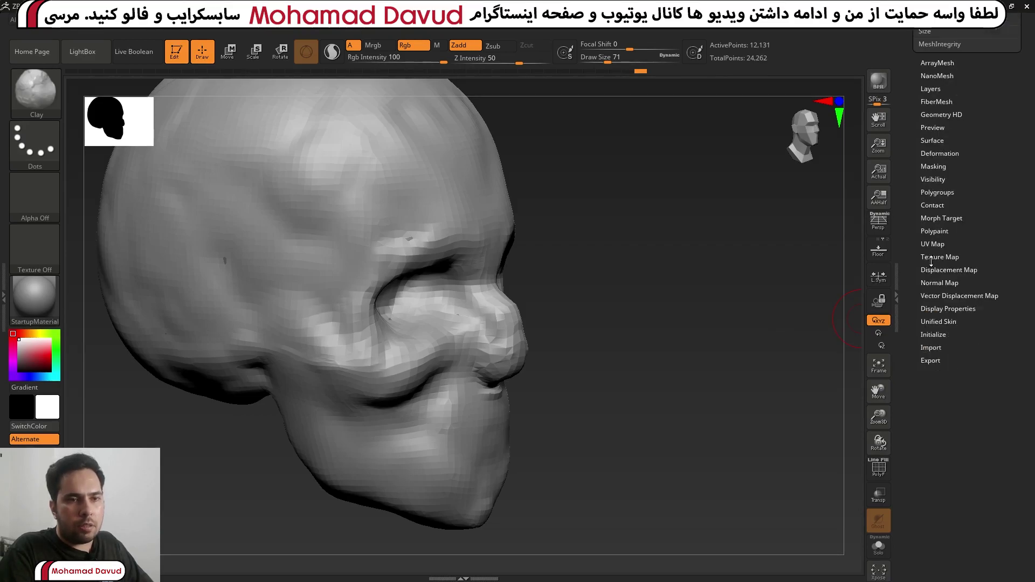
scroll(943, 302, up, 4)
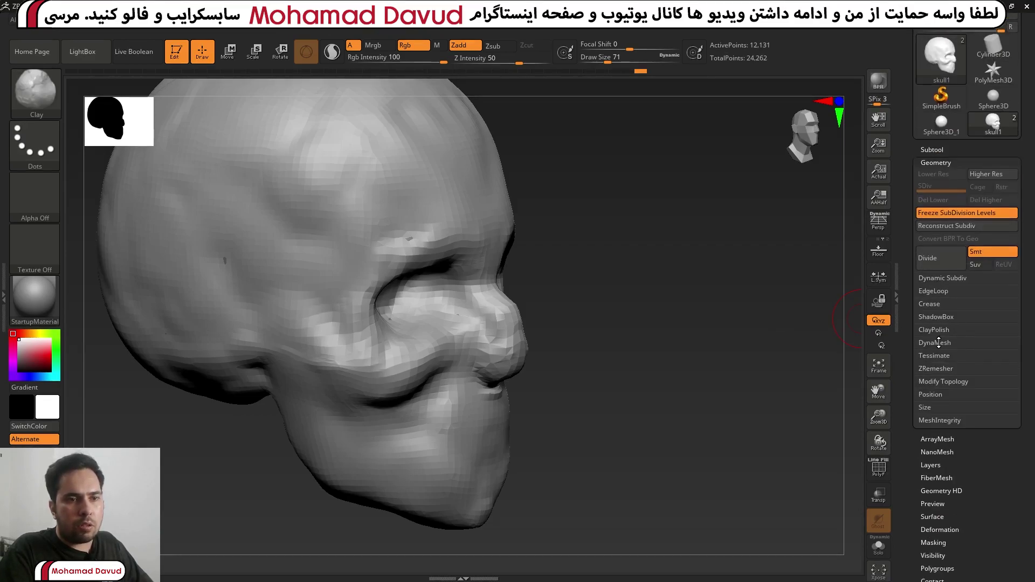
click(938, 342)
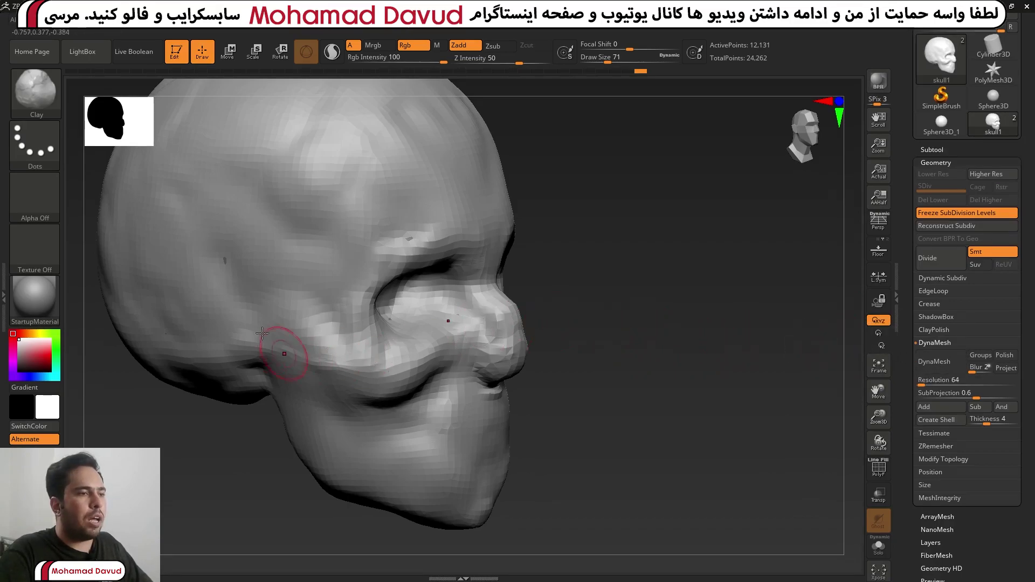
key(shift+f)
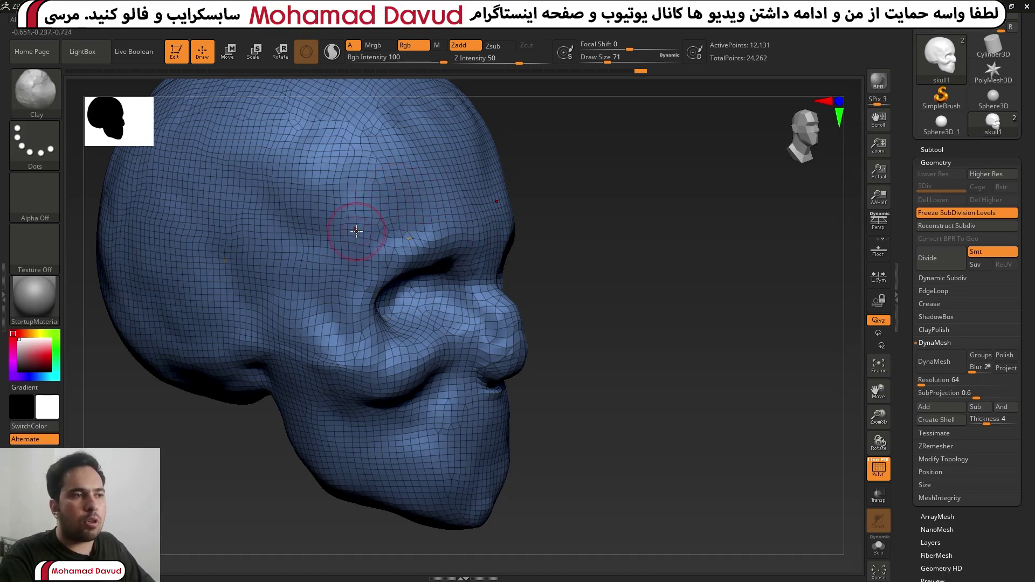
shift+drag(609, 187, 612, 185)
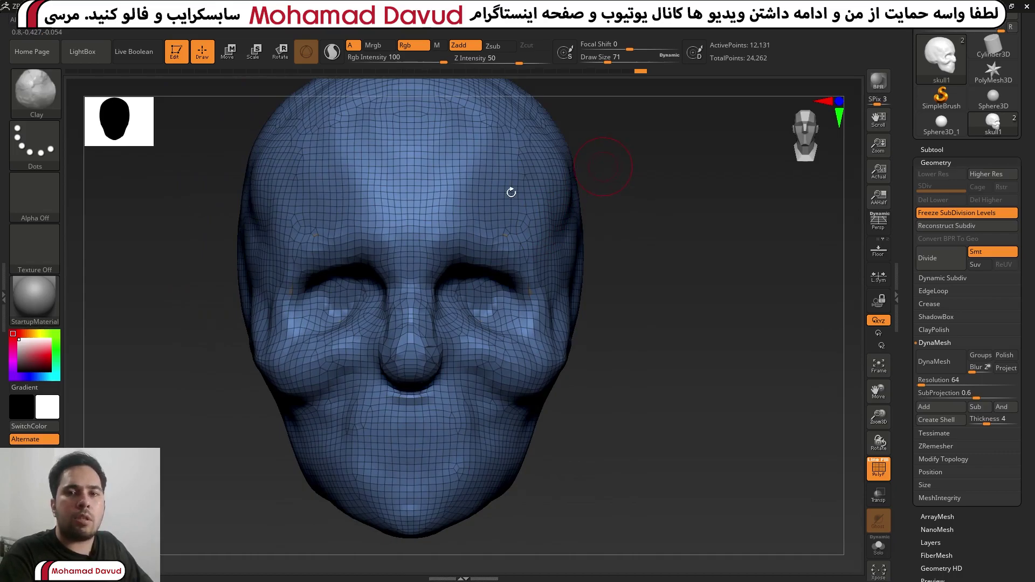
key(shift+f)
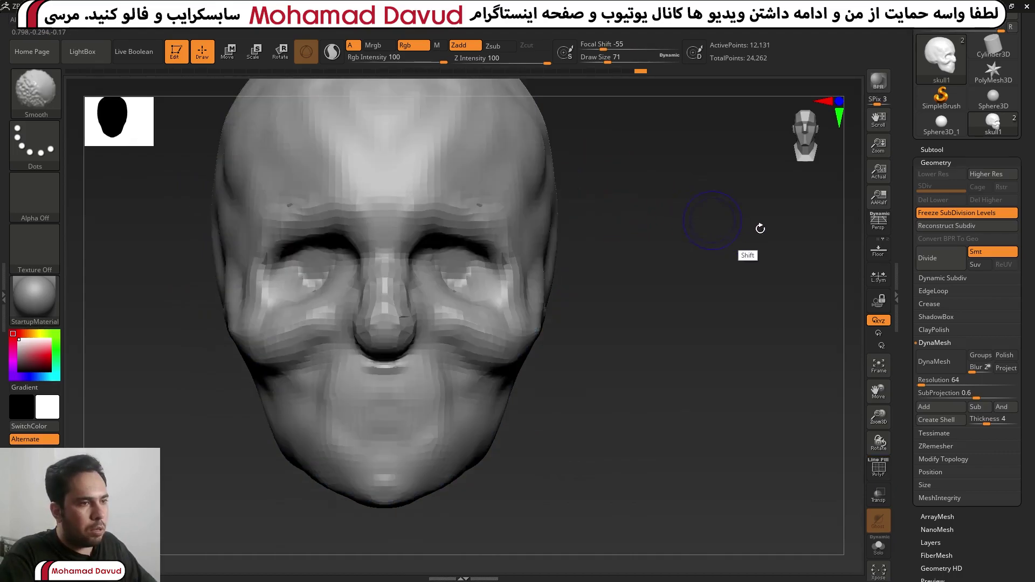
Remesh the skull with DynaMesh at resolution 64 and check the new wireframe
click(930, 367)
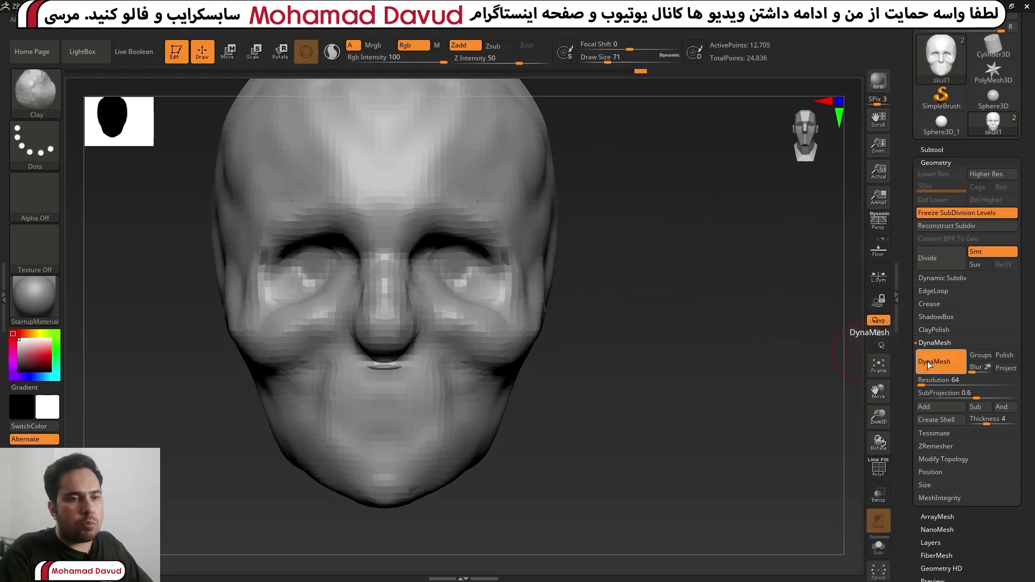
key(shift+f)
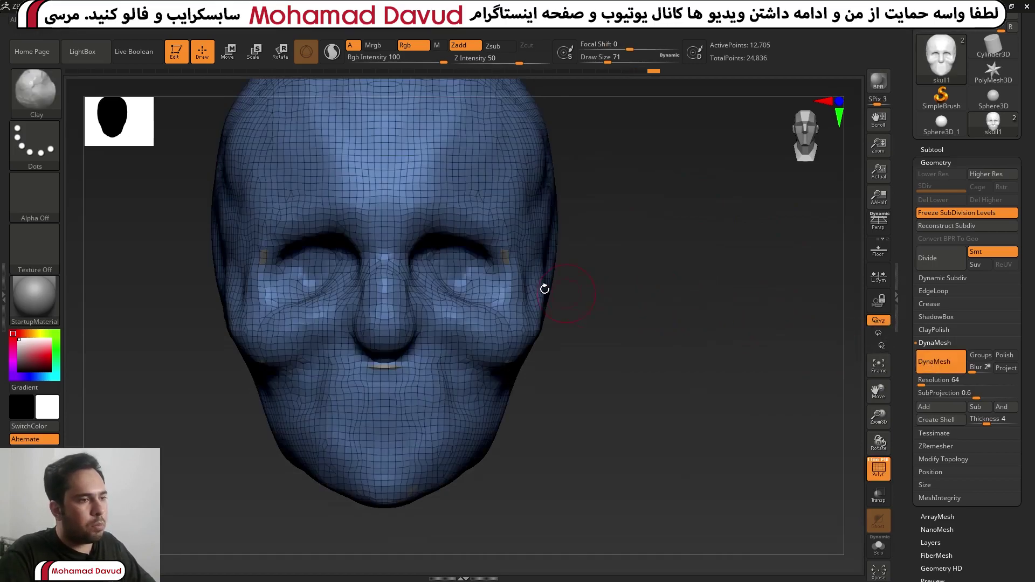
drag(602, 254, 635, 252)
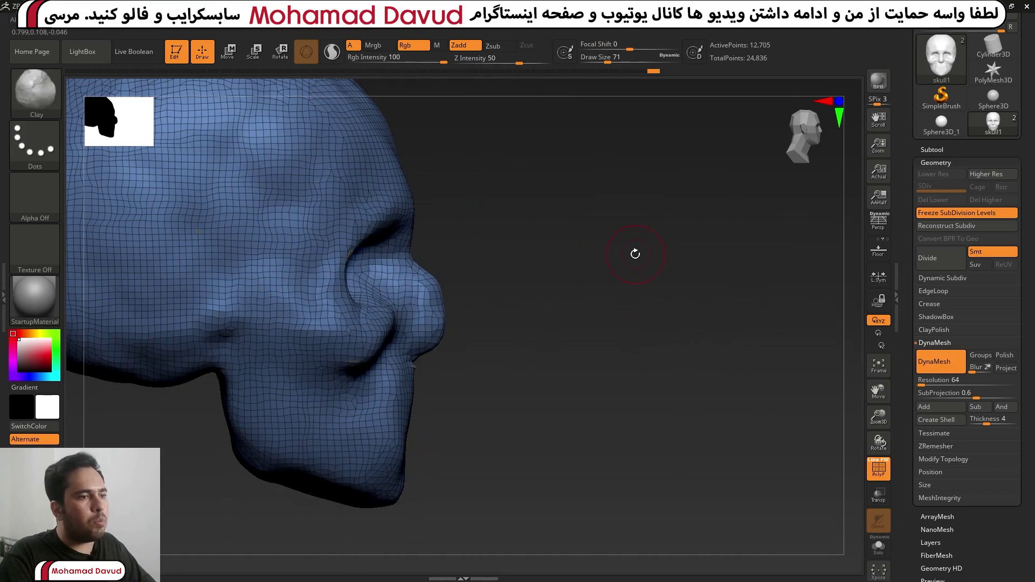
shift+drag(633, 249, 585, 248)
key(shift+f)
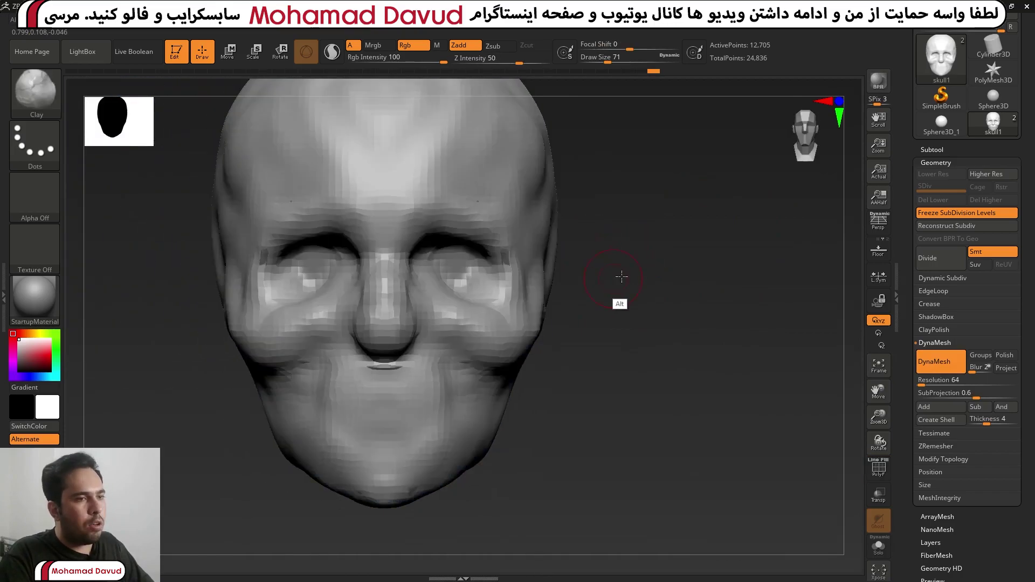
alt+drag(619, 293, 673, 271)
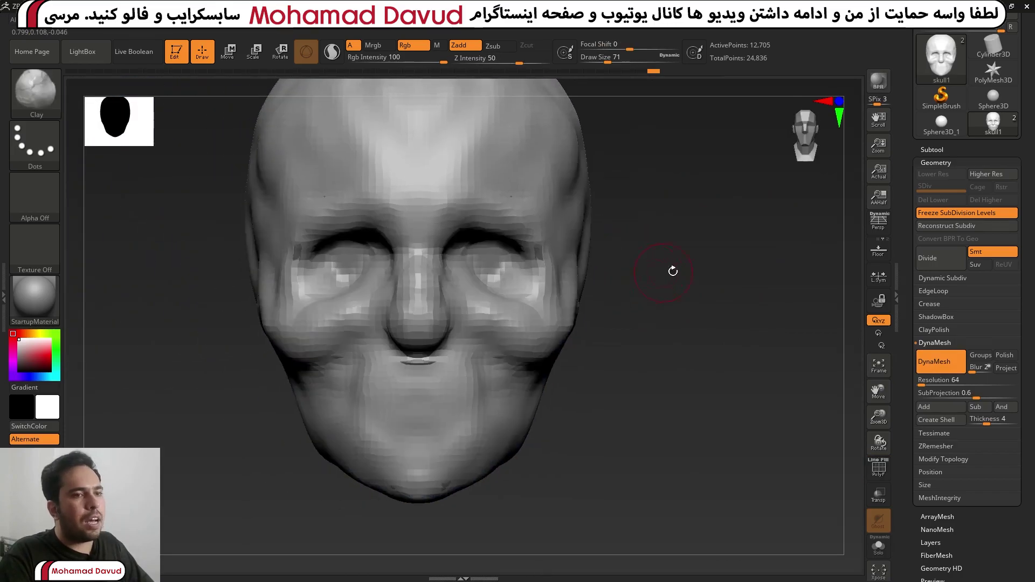
click(923, 150)
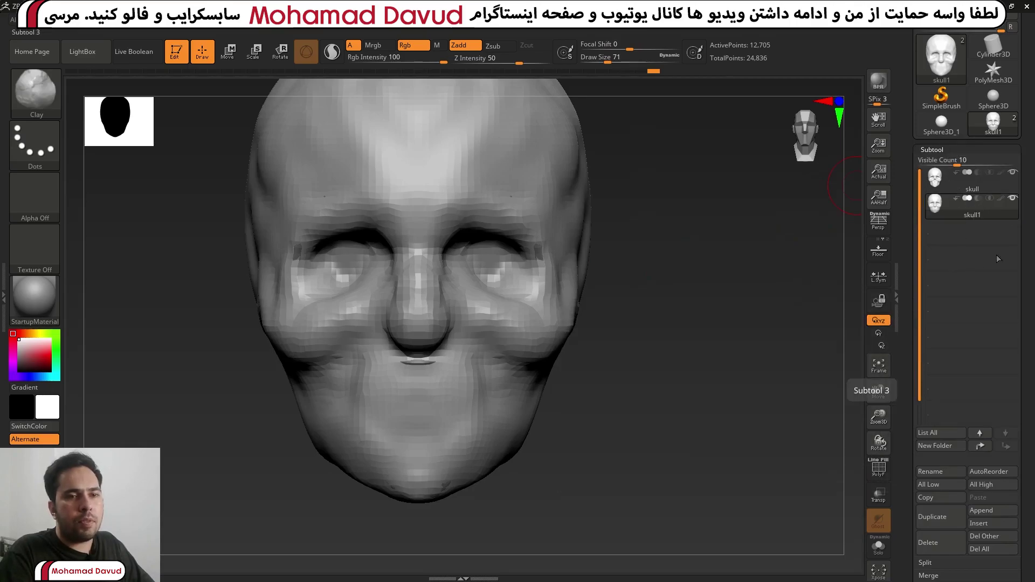
click(932, 151)
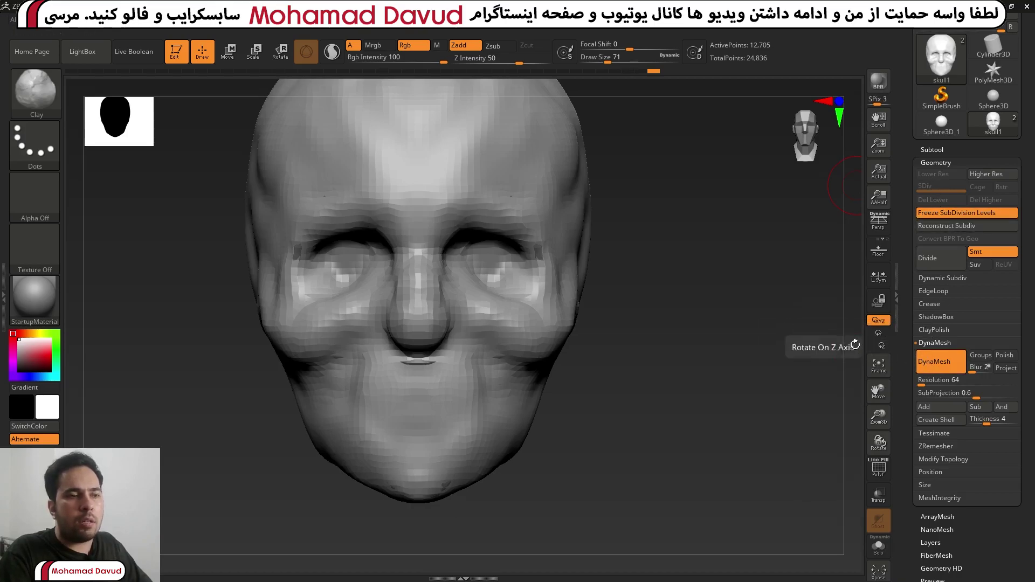
Select the Move brush, trial-dent both temples, then undo back to the rounder skull
mouse_move(670, 266)
mouse_down()
mouse_move(677, 194)
mouse_move(690, 217)
mouse_up()
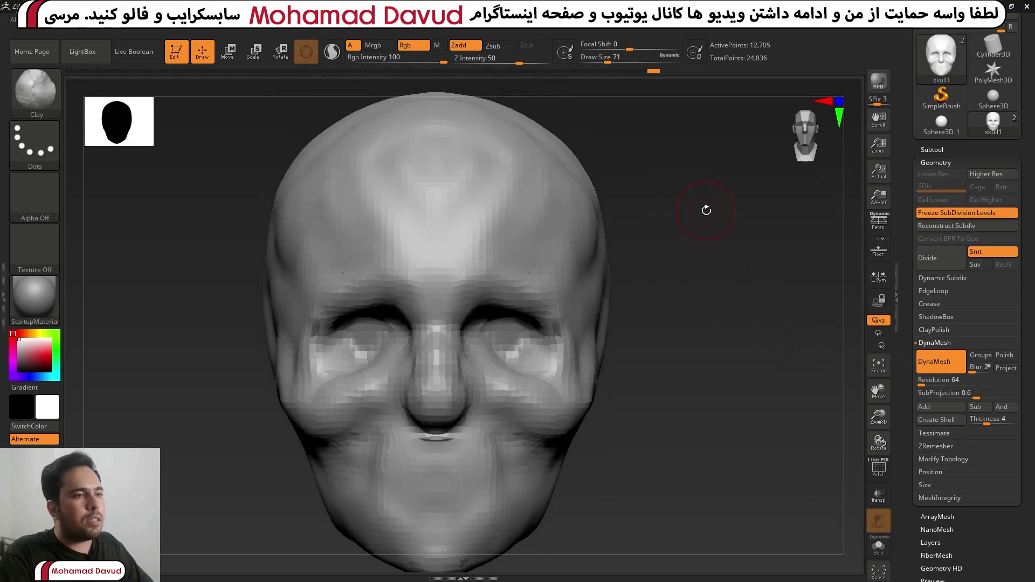
key(b)
key(m)
key(v)
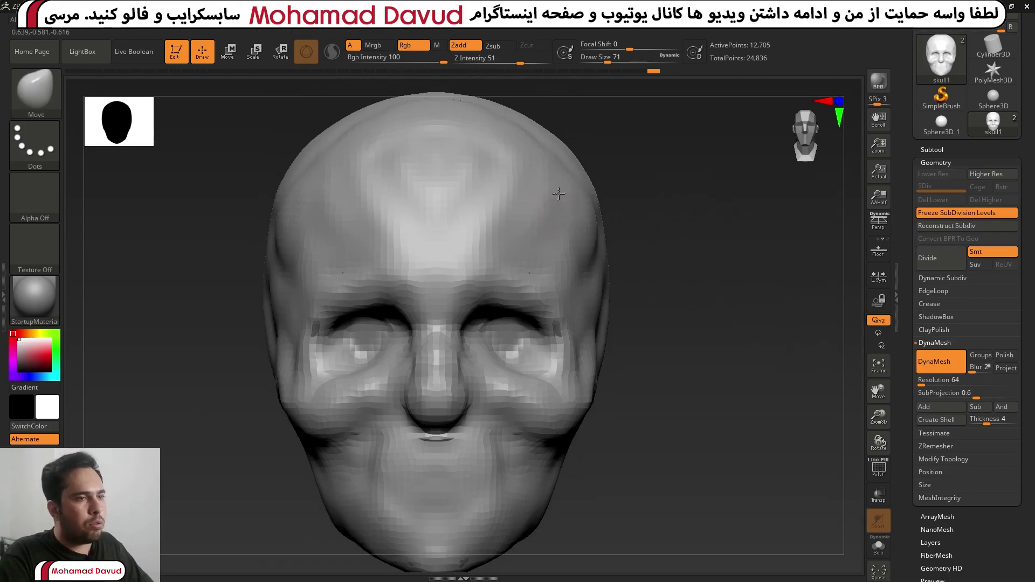
drag(566, 197, 541, 203)
mouse_move(658, 173)
mouse_down()
mouse_move(679, 226)
mouse_move(604, 194)
mouse_up()
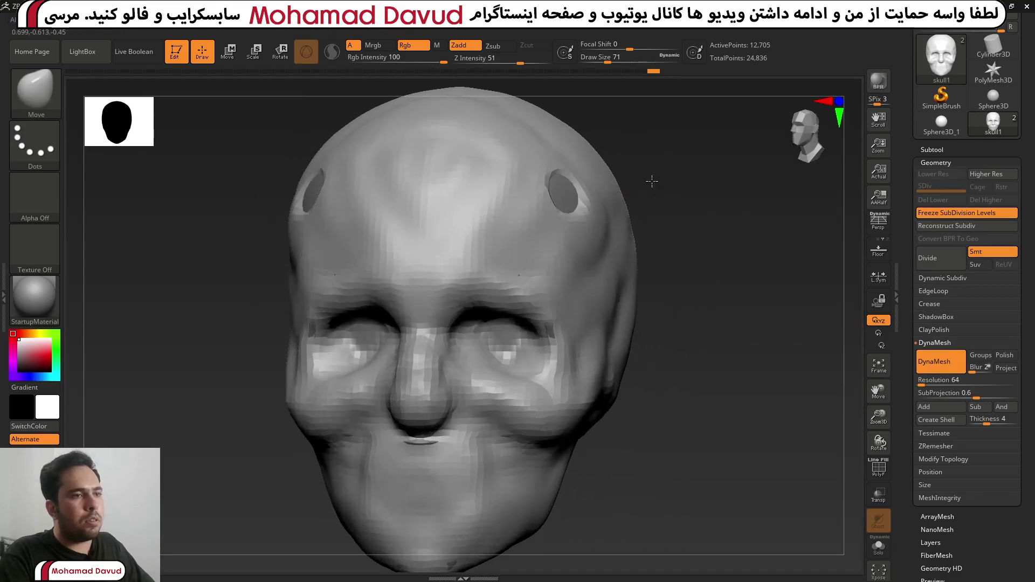
key(ctrl)
key(ctrl+z)
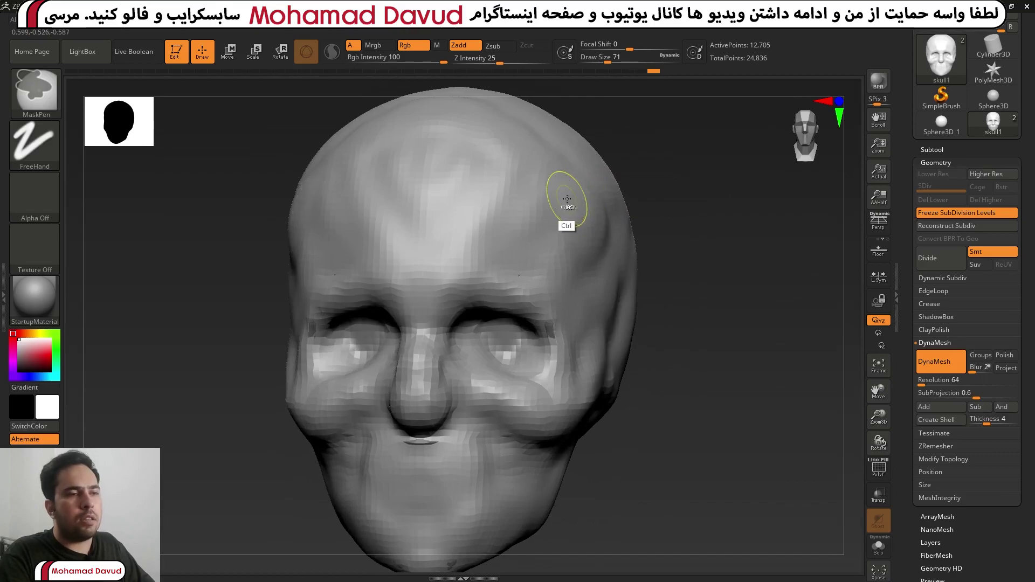
key(ctrl+z)
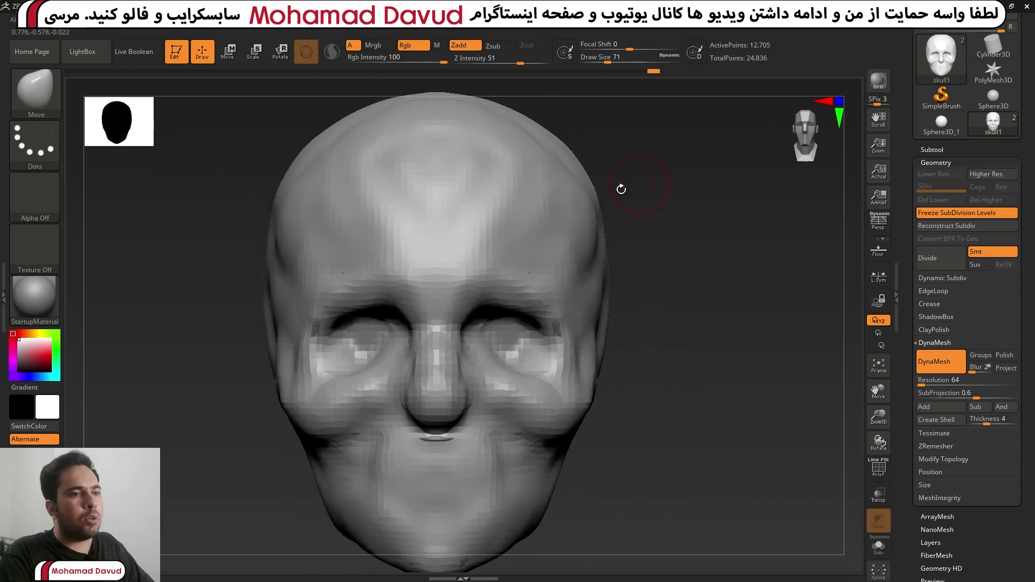
drag(629, 192, 761, 176)
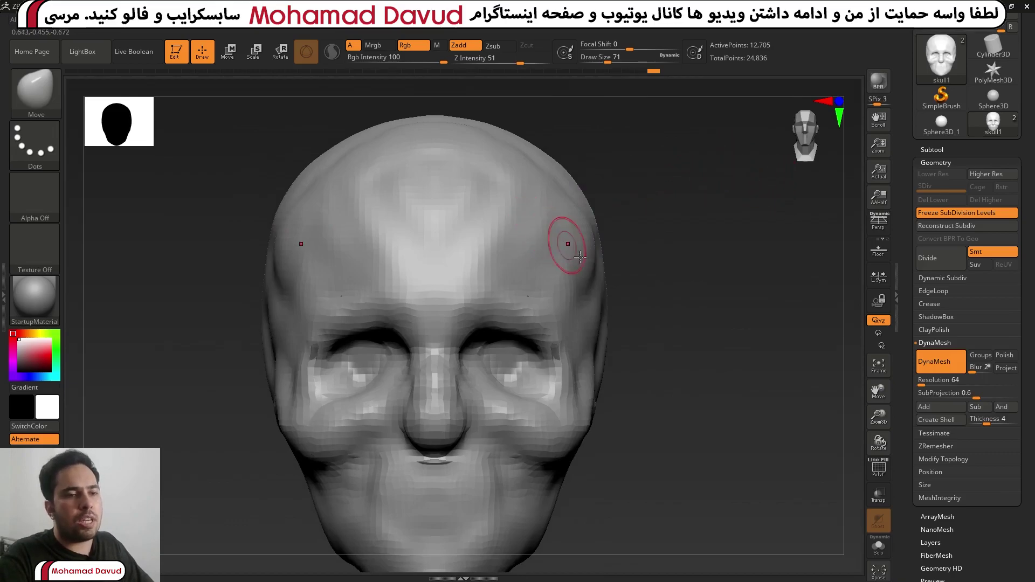
Solo the skull, narrow the cranium with Move brush size 197, then reduce it to 116
click(877, 546)
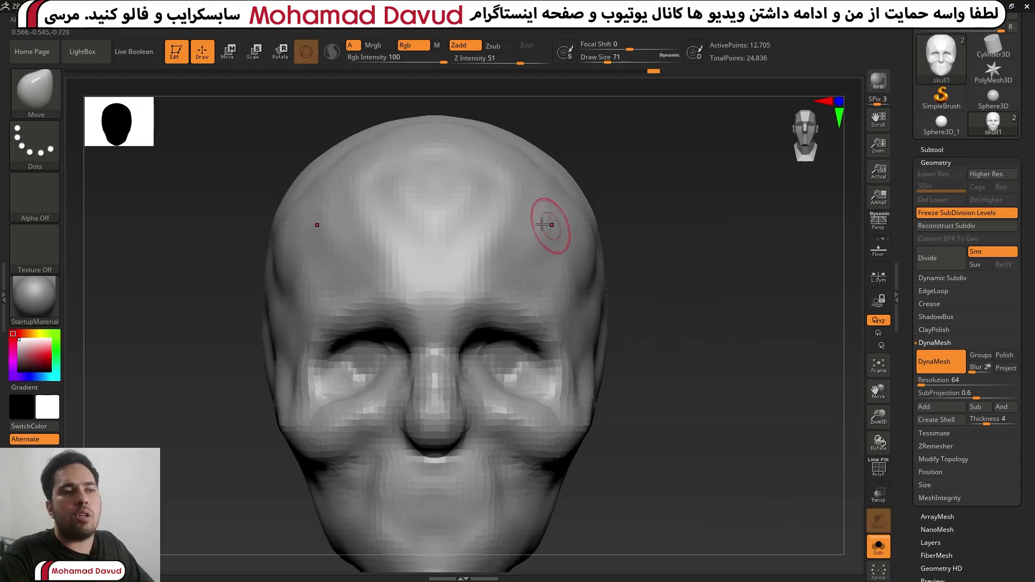
key(s)
mouse_move(559, 219)
mouse_down()
mouse_move(571, 220)
mouse_move(487, 234)
mouse_up()
key(ctrl+z)
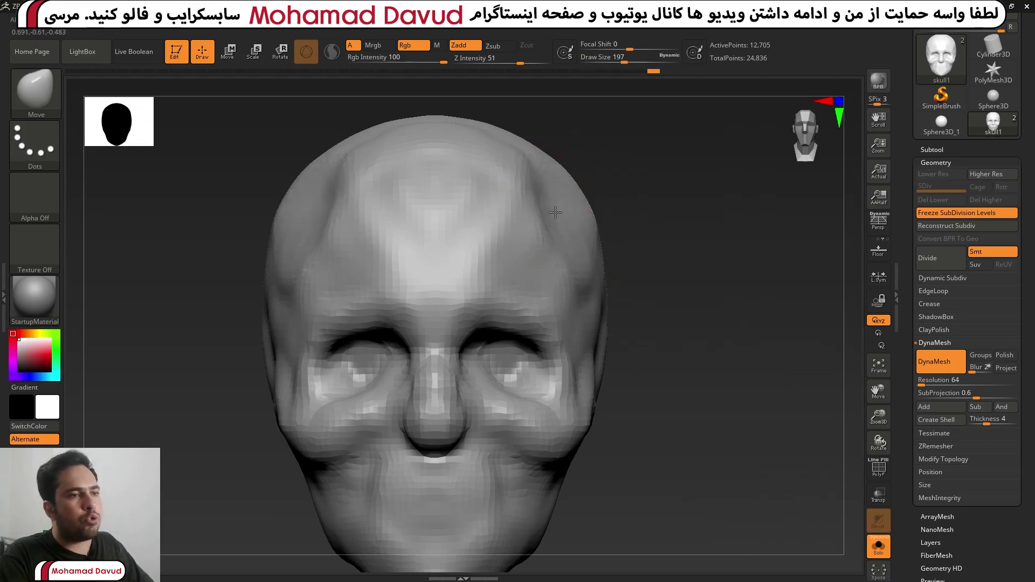
key(ctrl+z)
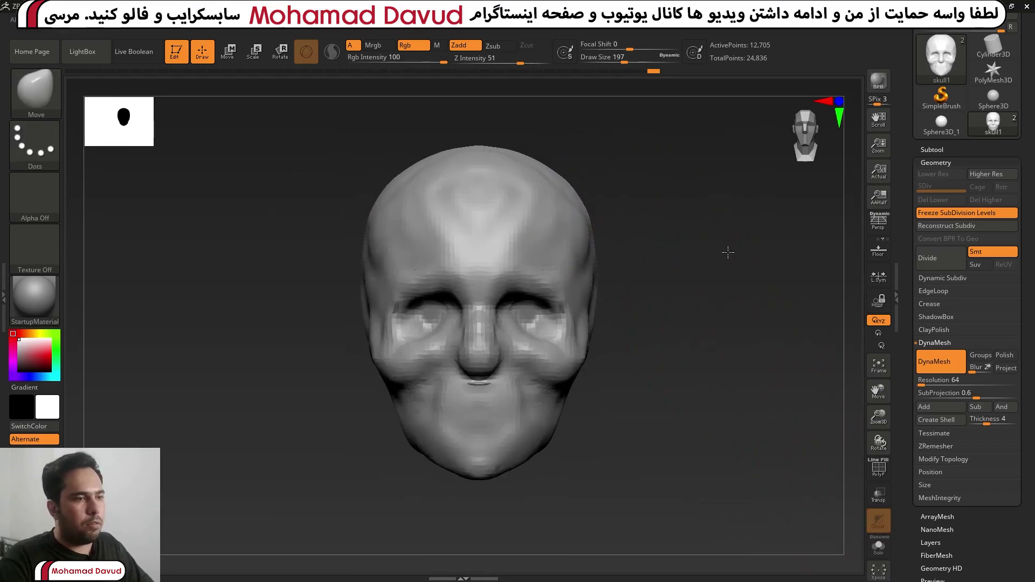
alt+drag(659, 302, 664, 201)
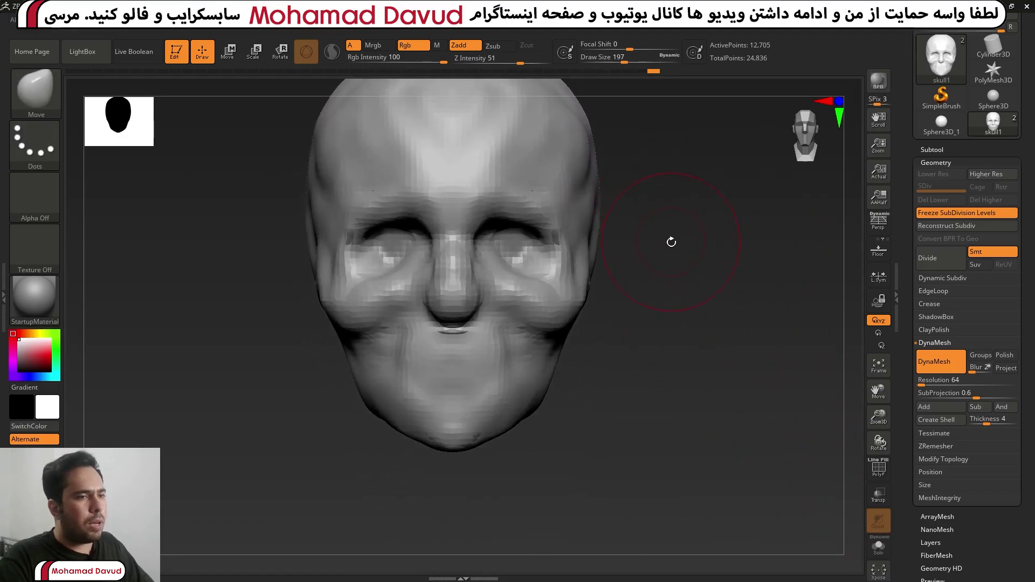
key(s)
drag(670, 241, 645, 240)
key(ctrl)
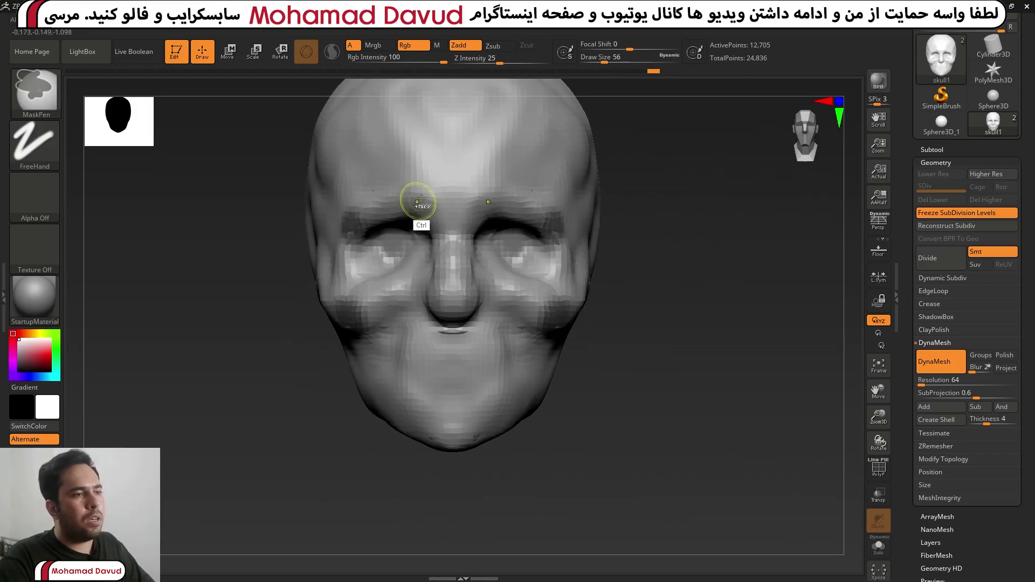
In side profile, pull the nose tip outward into a point with brush size 104
drag(670, 216, 665, 215)
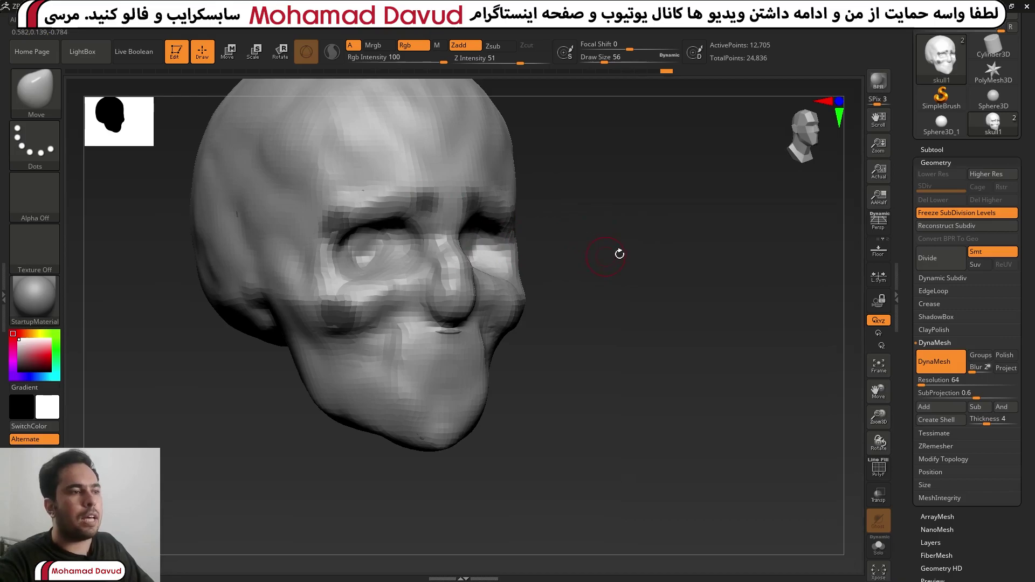
drag(619, 253, 654, 259)
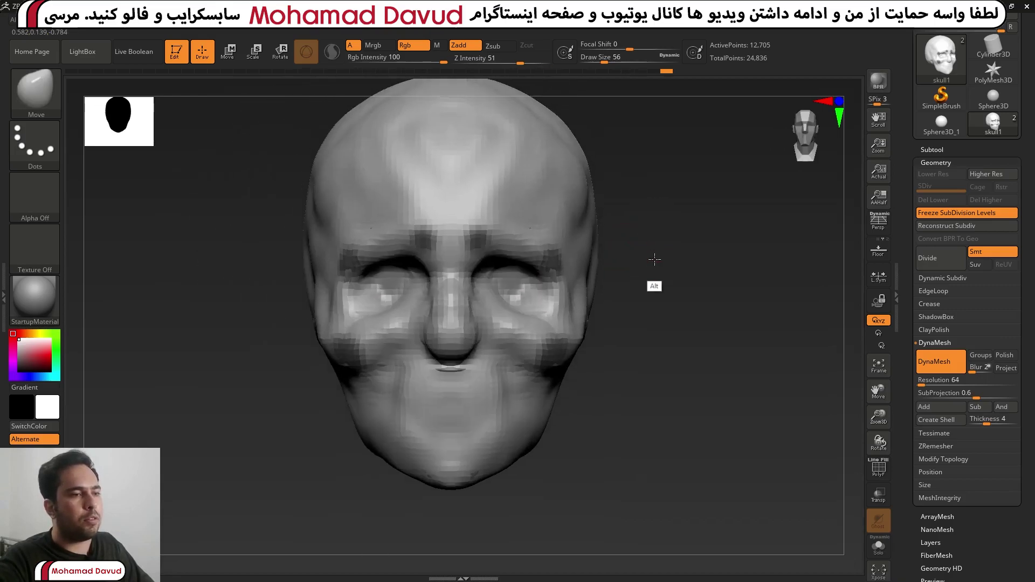
alt+drag(658, 224, 681, 230)
key(ctrl)
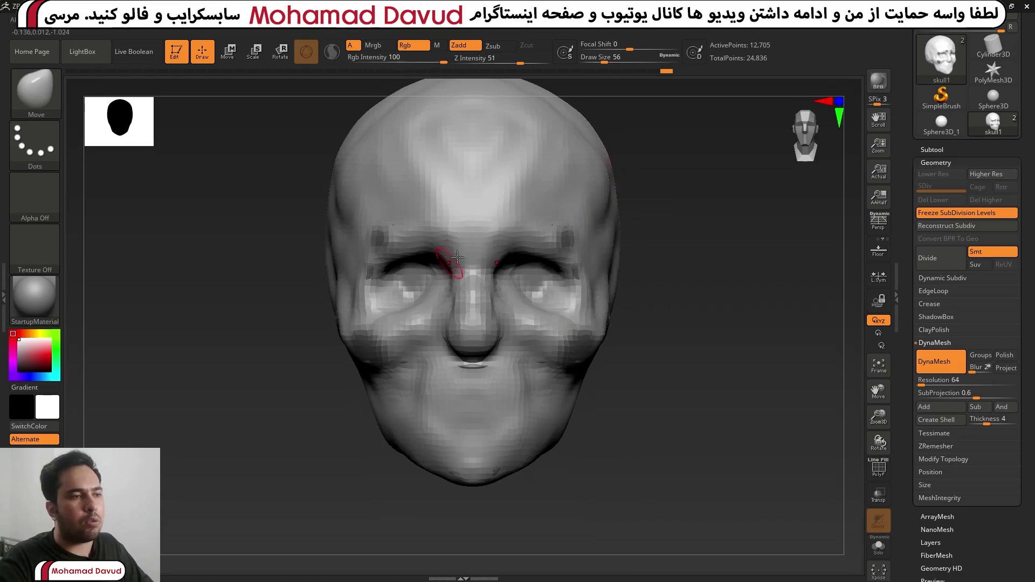
key(ctrl)
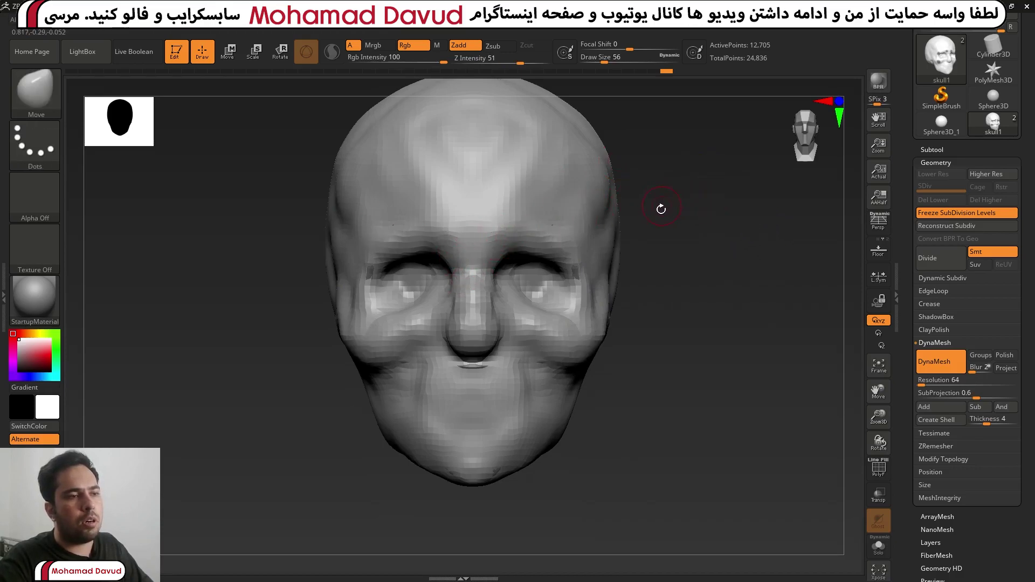
mouse_move(683, 230)
shift+mouse_down()
mouse_move(730, 234)
mouse_move(620, 278)
mouse_move(631, 268)
shift+mouse_up()
key(space)
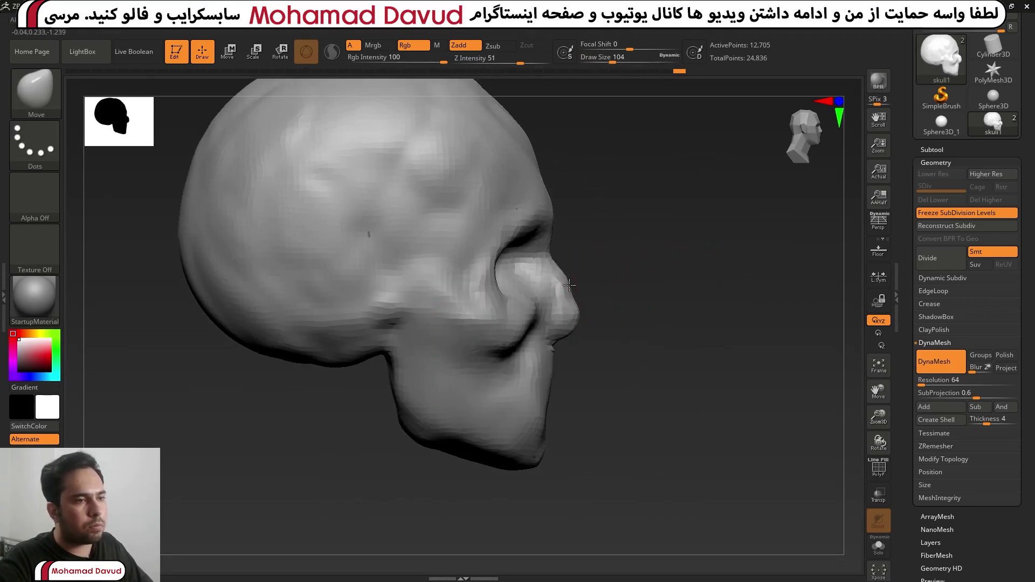
drag(567, 279, 572, 308)
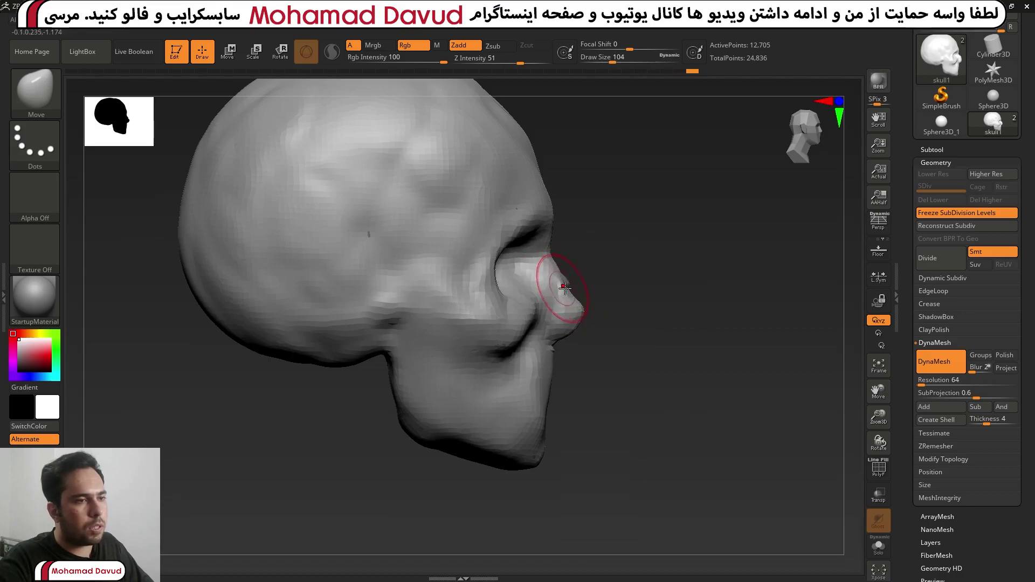
drag(554, 268, 566, 328)
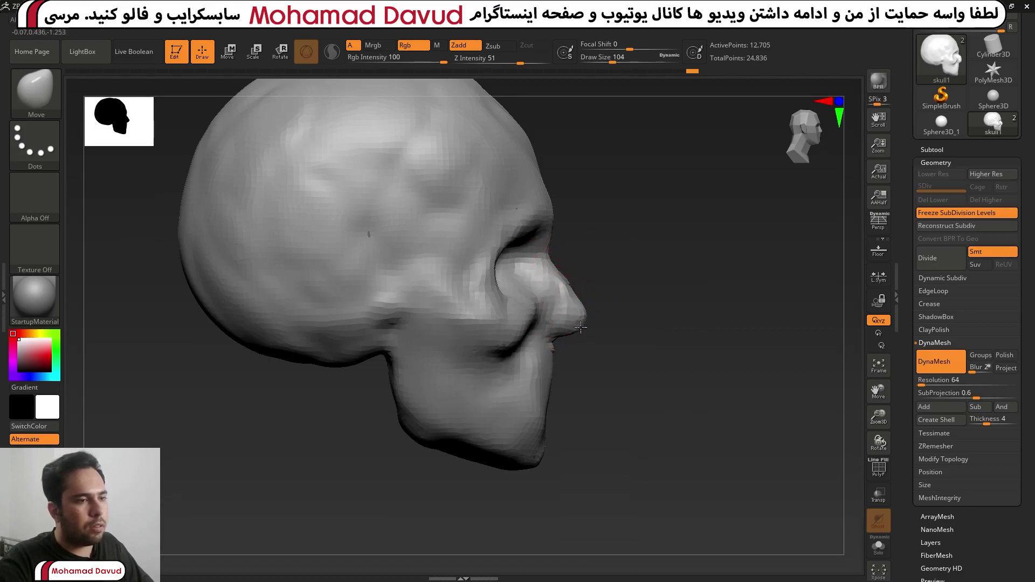
Build up both cheeks with the Clay brush and bring up the sculpting brush library
shift+drag(618, 286, 589, 307)
alt+drag(438, 327, 428, 300)
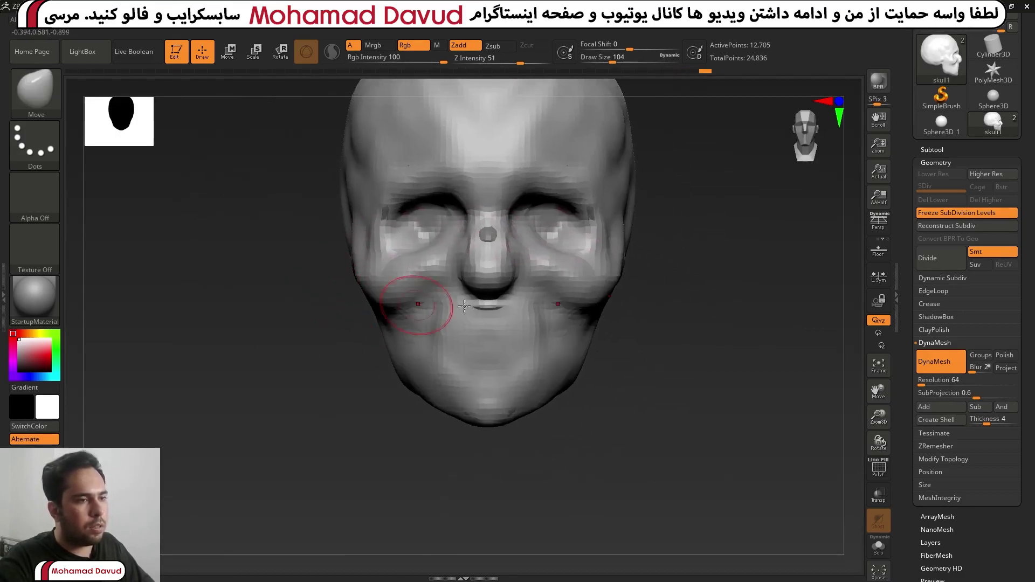
key(b)
key(c)
key(l)
drag(658, 281, 666, 264)
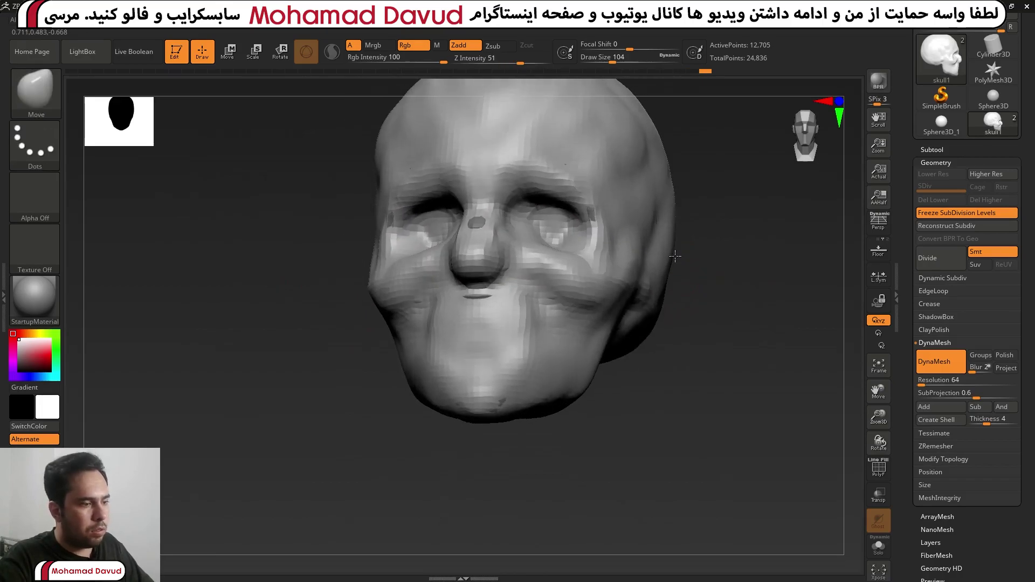
mouse_move(555, 301)
mouse_down()
mouse_move(564, 296)
mouse_move(544, 318)
mouse_up()
mouse_move(721, 224)
shift+mouse_down()
mouse_move(735, 282)
mouse_move(664, 320)
shift+mouse_up()
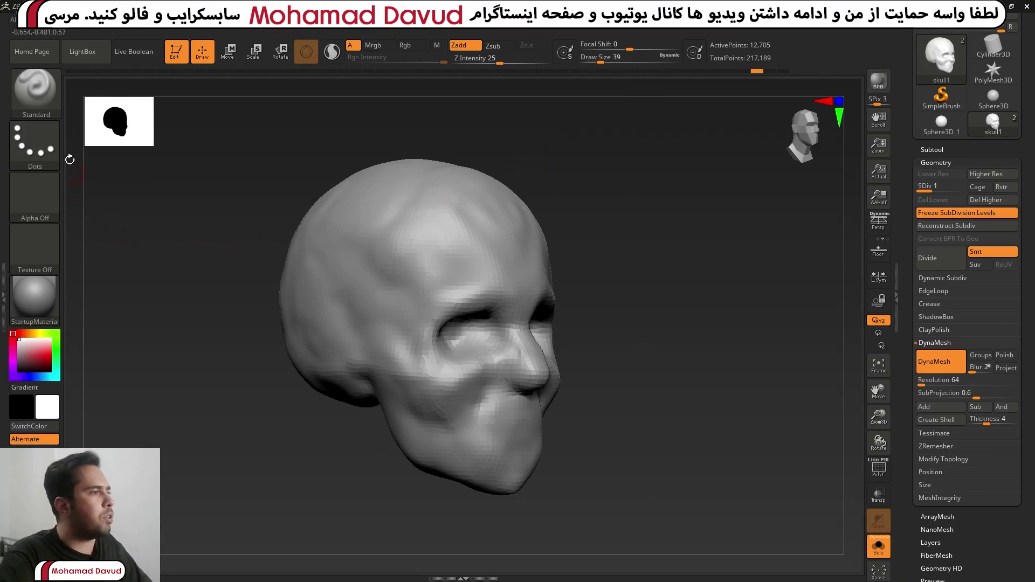
click(35, 89)
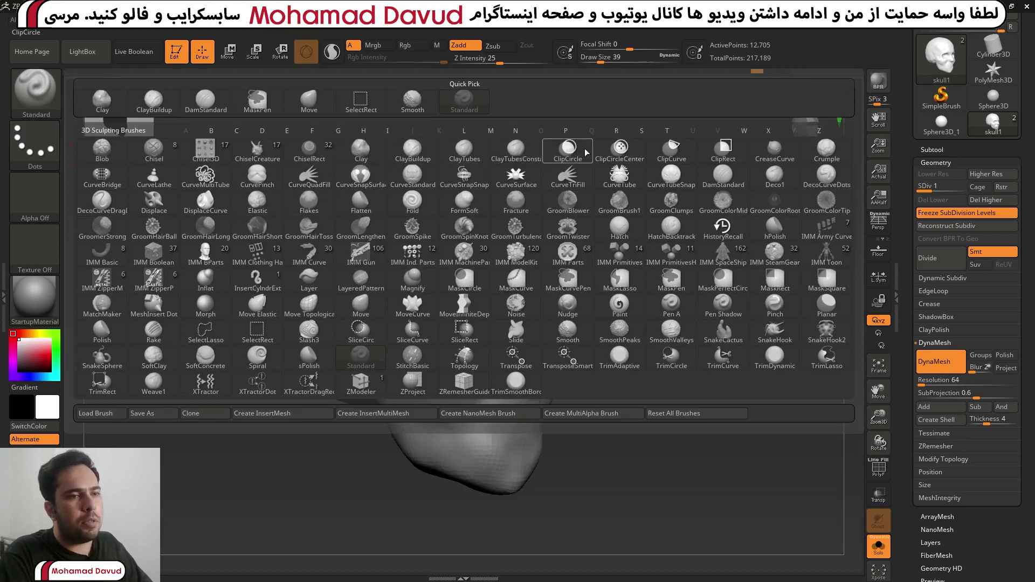
Select the DamStandard brush and raise the skull to subdivision level 4
click(727, 177)
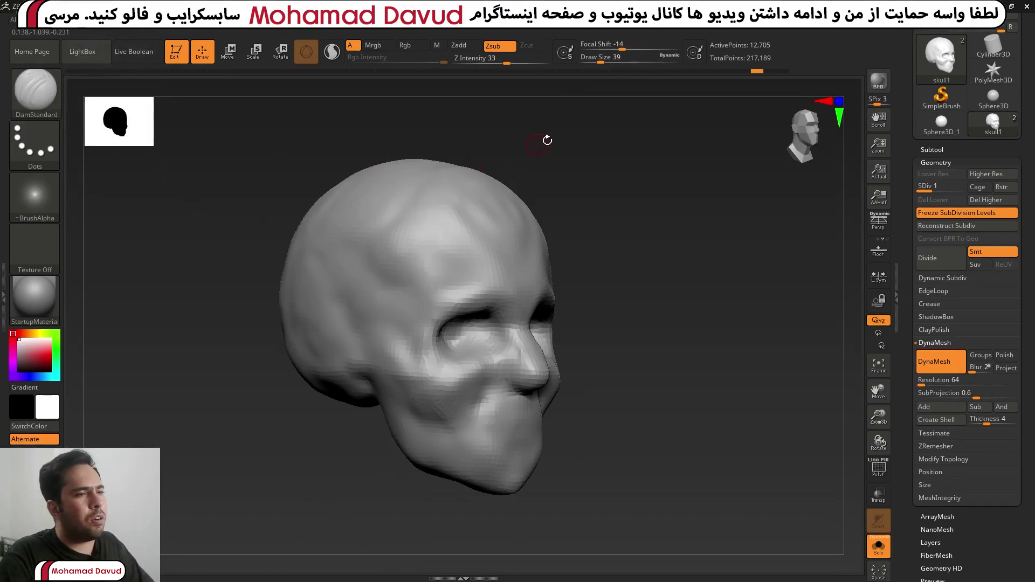
mouse_move(547, 140)
mouse_down()
mouse_move(545, 169)
mouse_move(620, 166)
mouse_move(557, 178)
mouse_up()
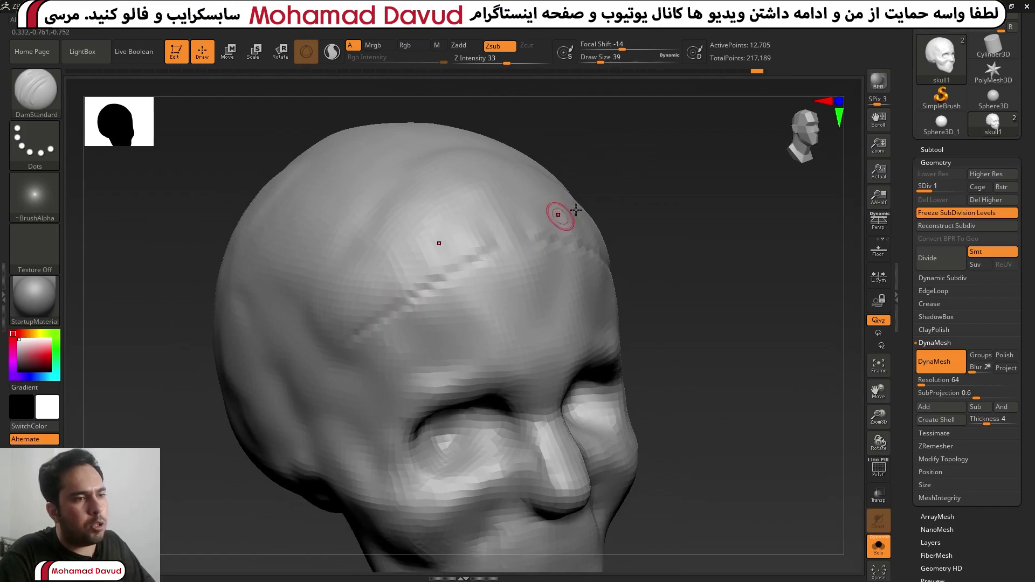
shift+drag(560, 208, 632, 180)
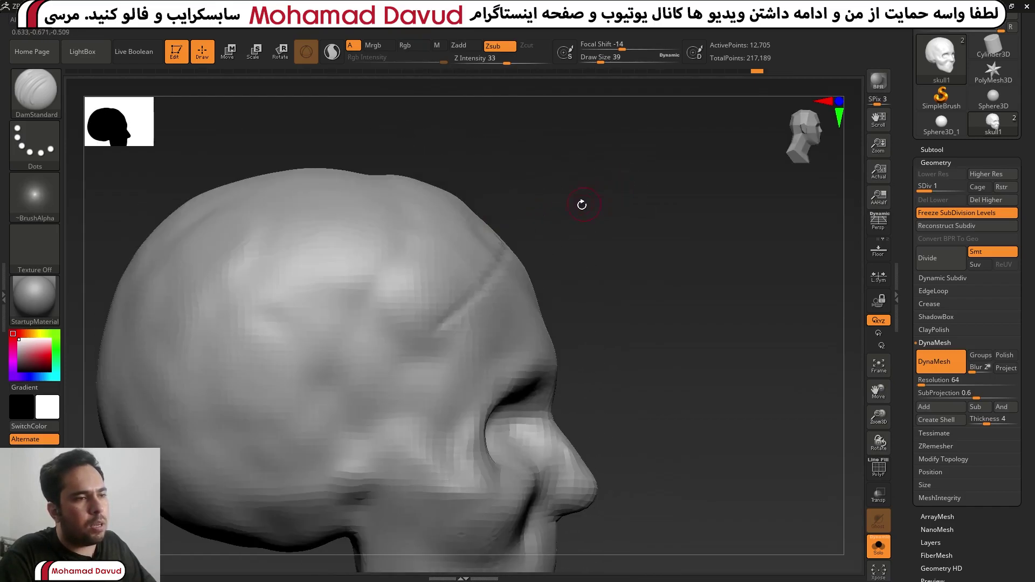
key(d)
key(d)
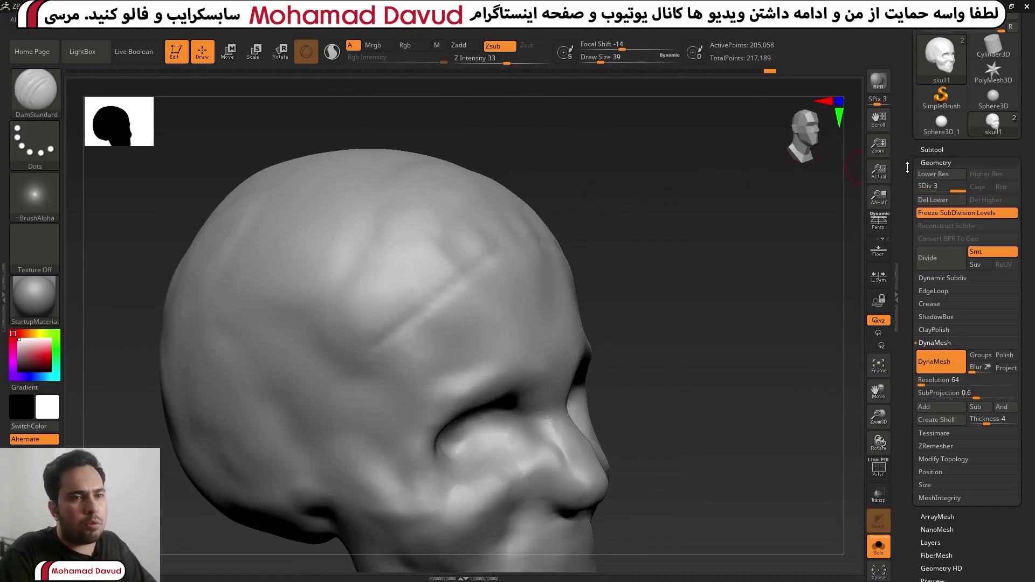
key(d)
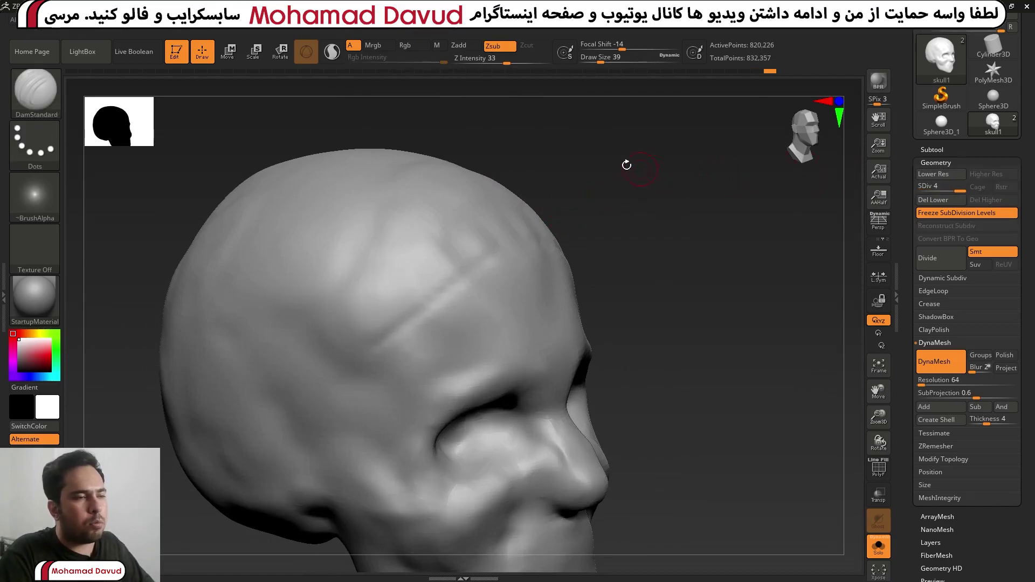
Carve a sharp diagonal DamStandard groove across the forehead at draw size 39
drag(626, 165, 612, 203)
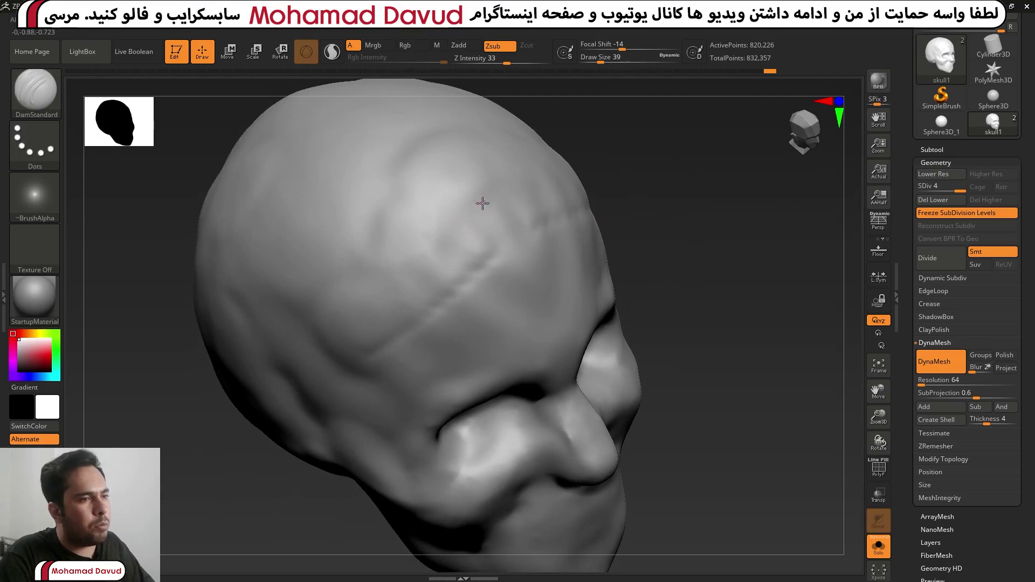
drag(483, 203, 323, 302)
drag(598, 134, 624, 115)
drag(535, 168, 652, 151)
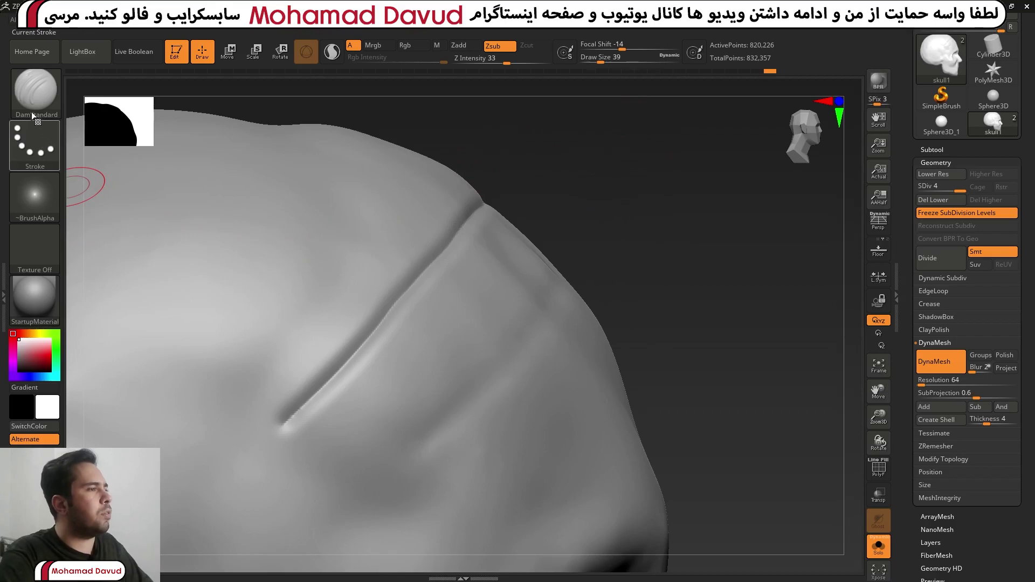
Lay ClayTubes ridge strokes alongside the forehead groove
click(34, 90)
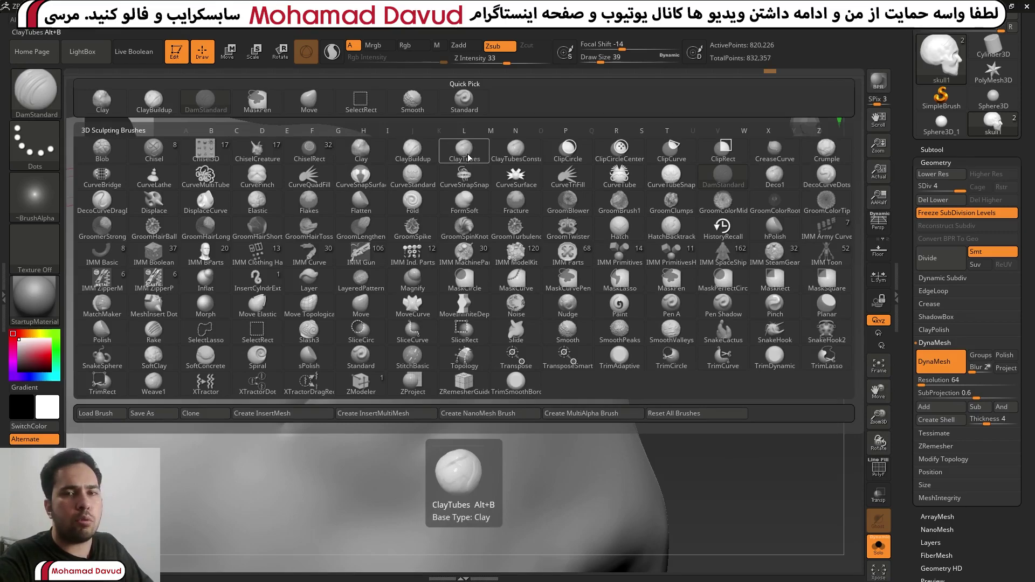
click(462, 151)
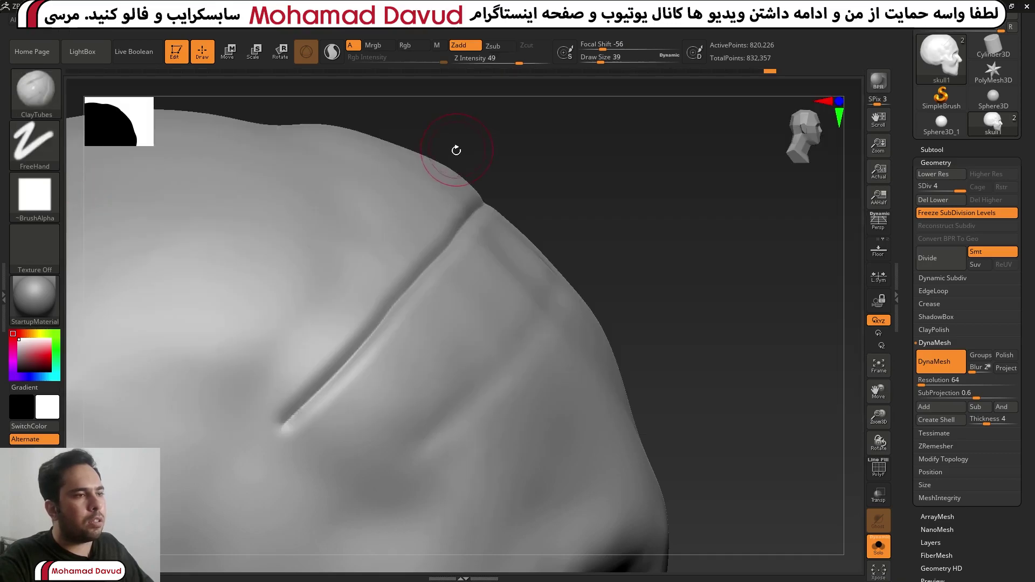
drag(391, 213, 366, 231)
mouse_move(299, 305)
mouse_down()
mouse_move(394, 210)
mouse_move(293, 322)
mouse_up()
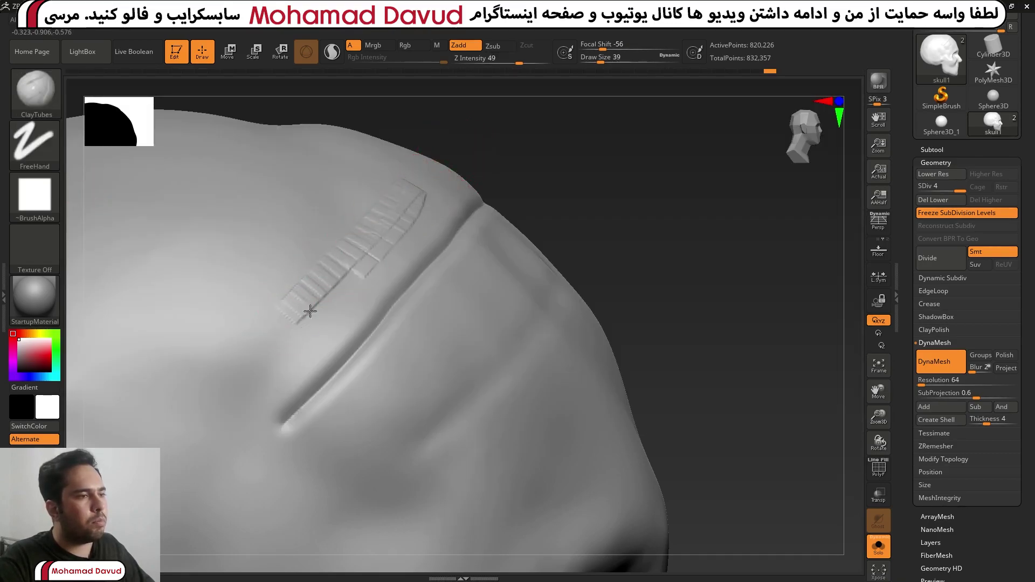
Step the skull down to subdivision level 1 (12,705 points) with Shift+D
alt+drag(558, 164, 293, 276)
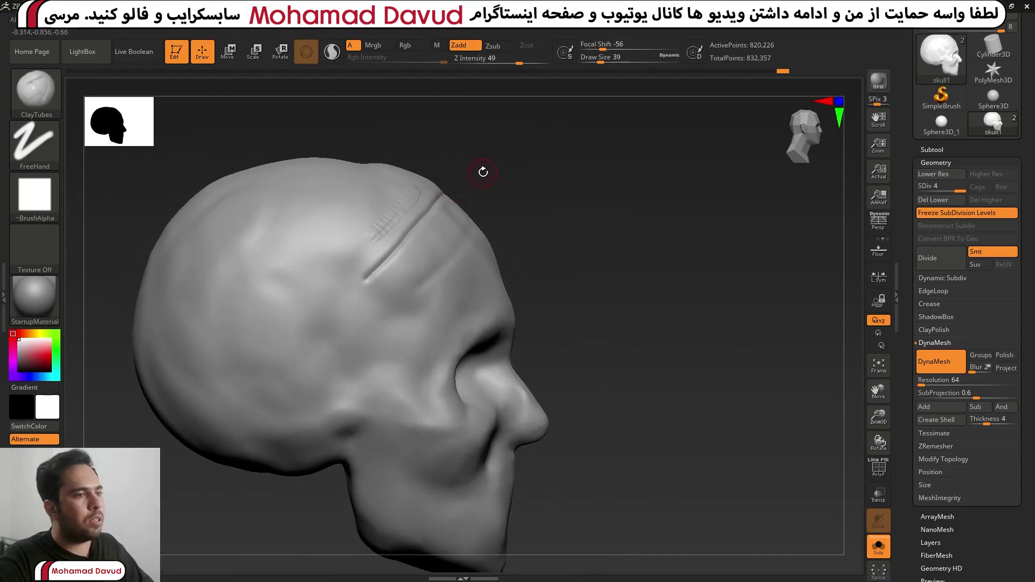
drag(480, 168, 522, 146)
key(ctrl)
key(shift+d)
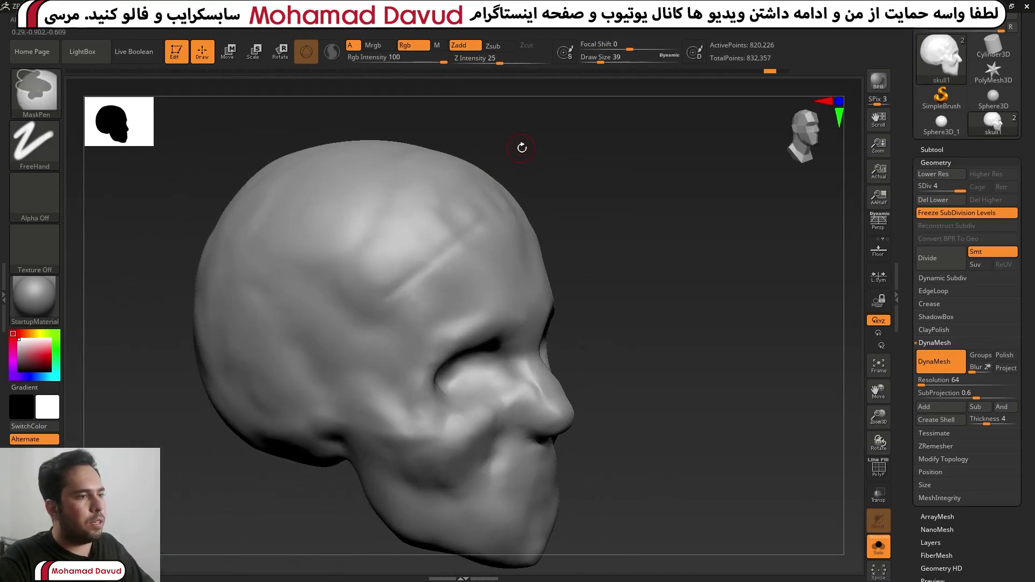
key(shift+d)
key(shift+d)
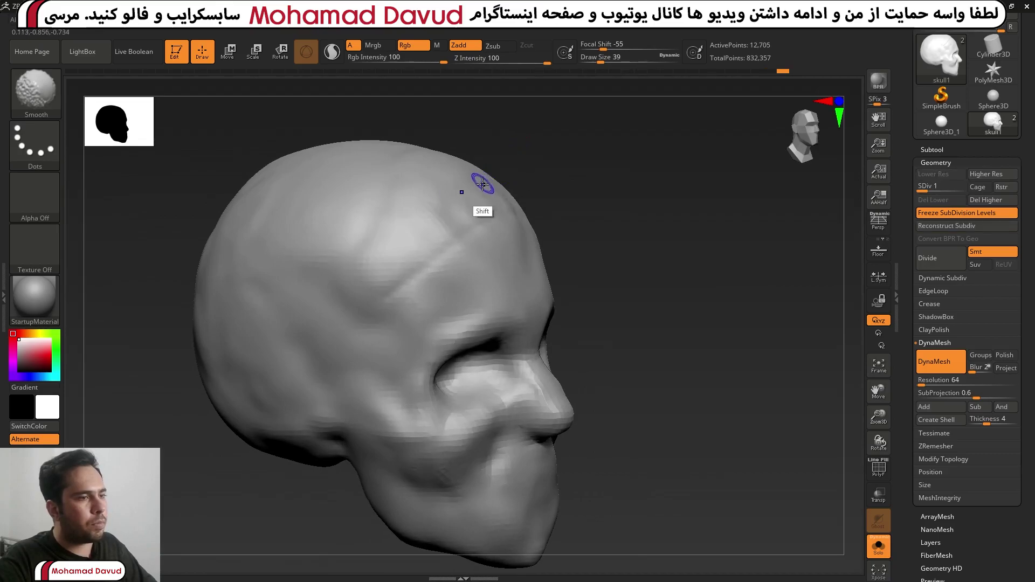
Sculpt broad raised clay ridges across the forehead with an enlarged brush
key(shift)
drag(546, 162, 536, 166)
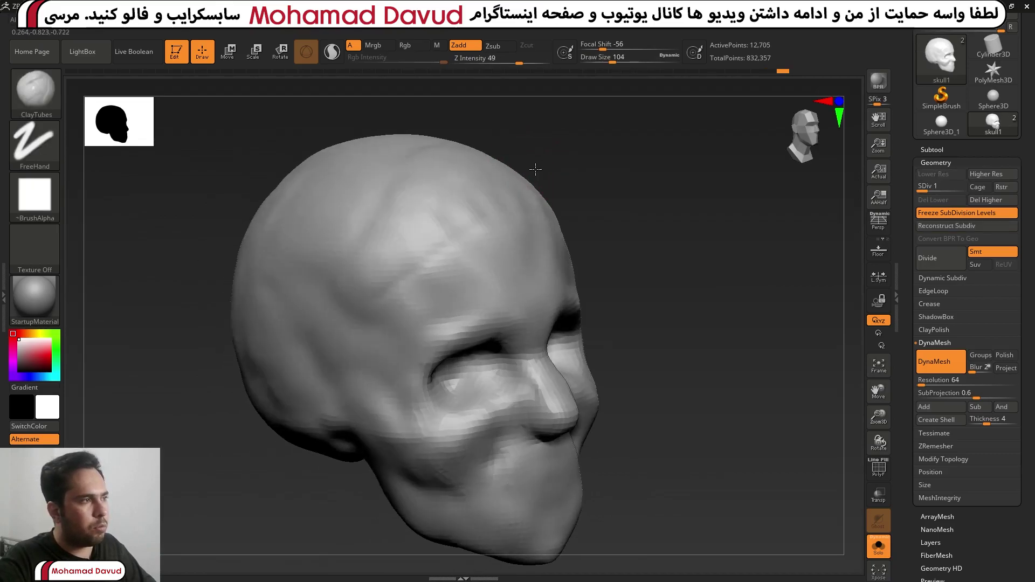
mouse_move(435, 211)
mouse_down()
mouse_move(377, 254)
mouse_move(439, 197)
mouse_move(404, 231)
mouse_move(393, 276)
mouse_move(416, 300)
mouse_move(414, 219)
mouse_move(378, 227)
mouse_move(426, 226)
mouse_move(431, 291)
mouse_move(474, 227)
mouse_up()
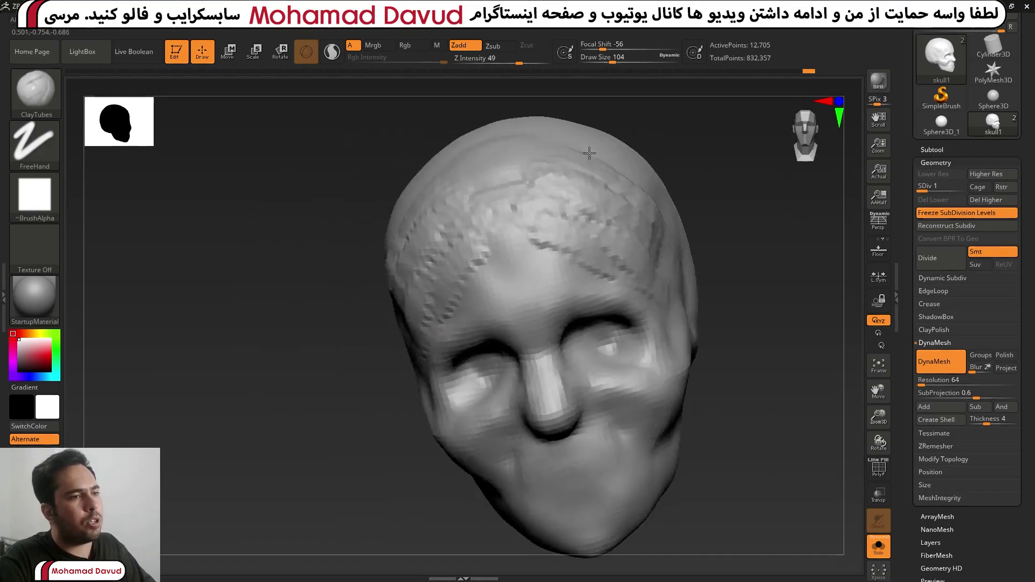
shift+drag(592, 157, 566, 241)
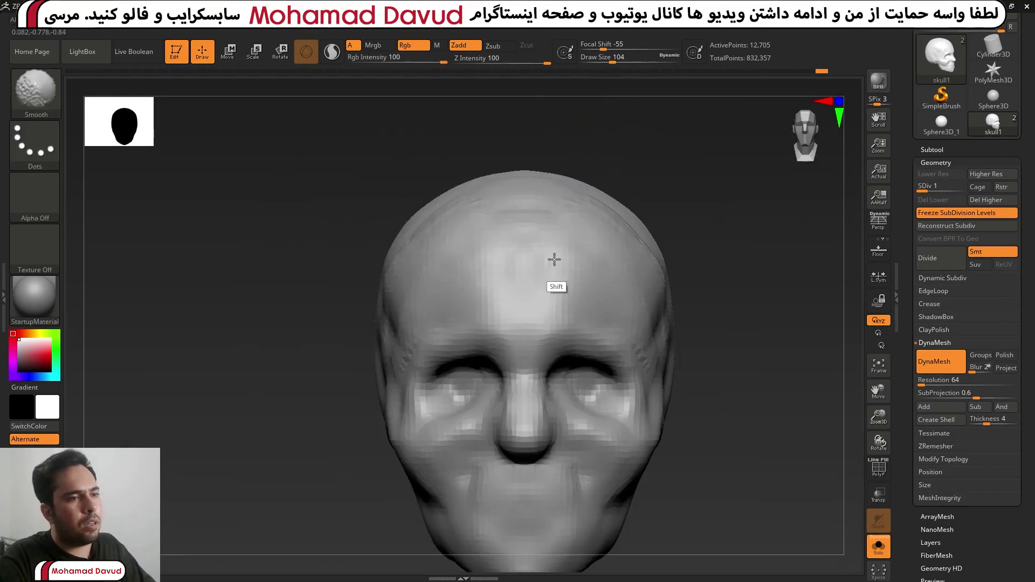
drag(550, 138, 598, 160)
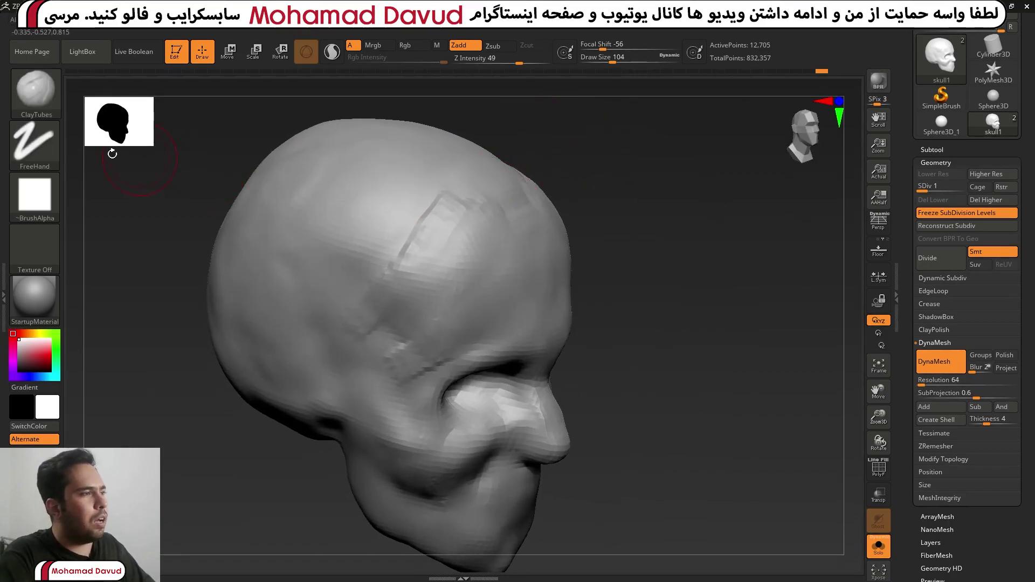
Draw parallel ClayBuildup ridges diagonally from the forehead down toward the brow
click(36, 92)
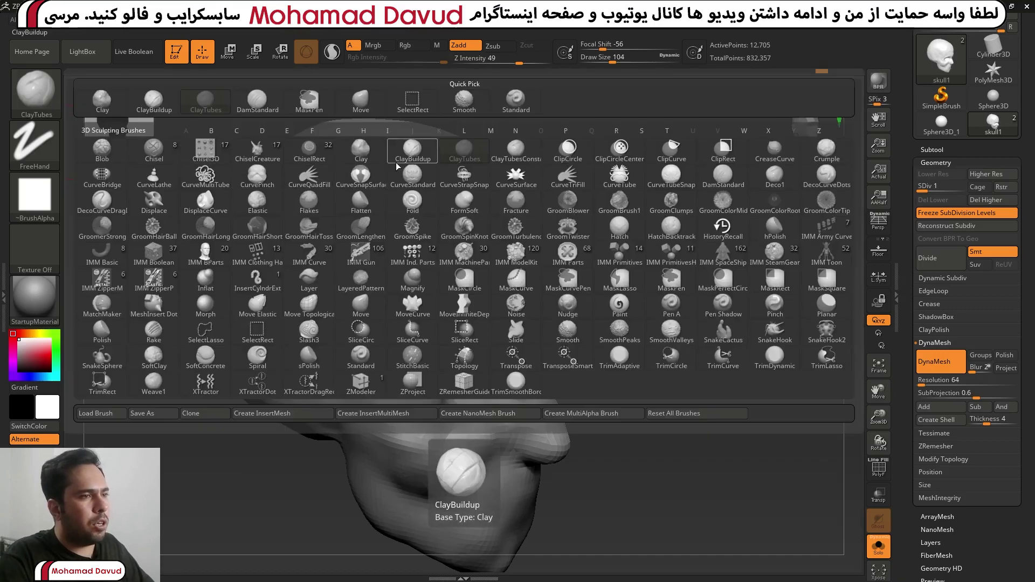
click(412, 151)
mouse_move(423, 180)
mouse_down()
mouse_move(443, 215)
mouse_move(372, 323)
mouse_up()
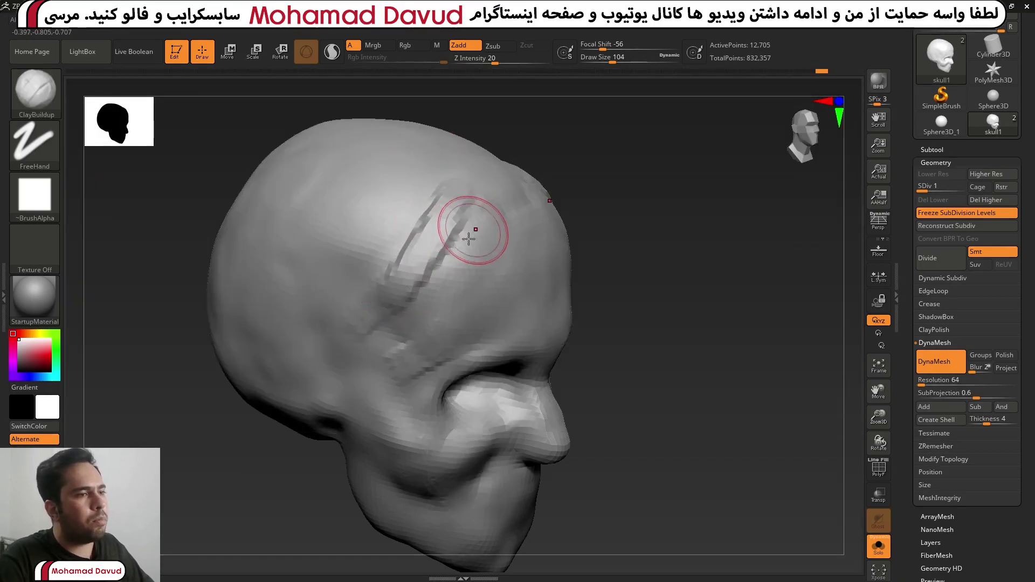
drag(503, 202, 388, 367)
drag(506, 259, 428, 330)
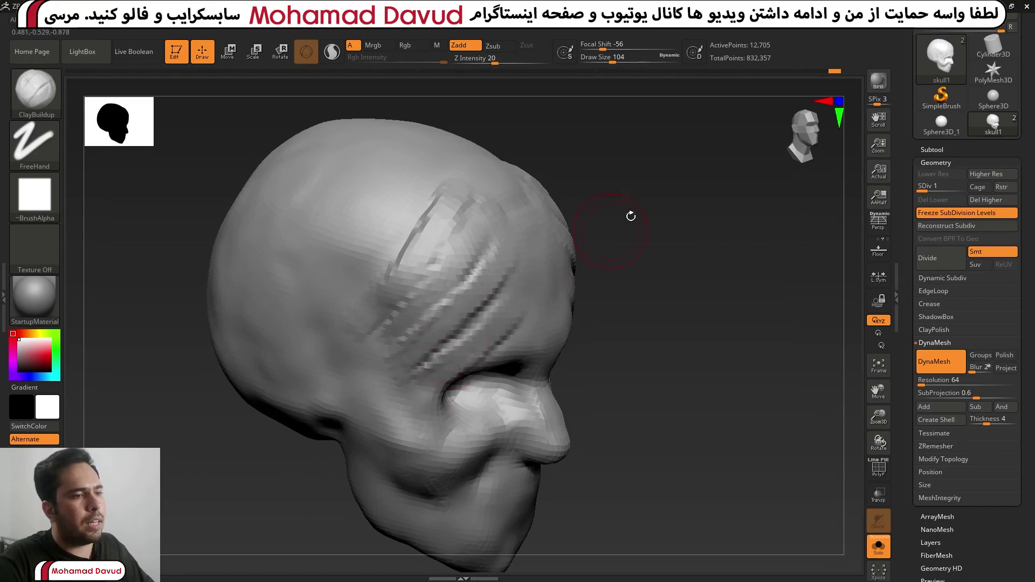
Smooth the brow ridge area from a three-quarter right profile
mouse_move(629, 219)
mouse_down()
mouse_move(668, 197)
mouse_move(601, 157)
mouse_move(658, 157)
mouse_move(529, 143)
mouse_move(508, 130)
mouse_up()
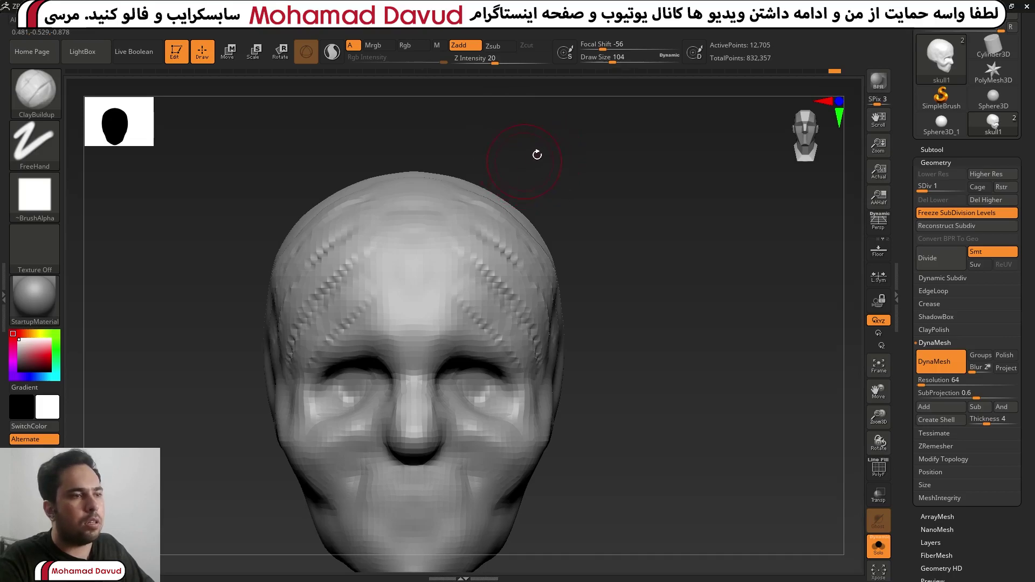
mouse_move(537, 168)
mouse_down()
mouse_move(570, 162)
mouse_move(435, 301)
mouse_move(334, 323)
mouse_up()
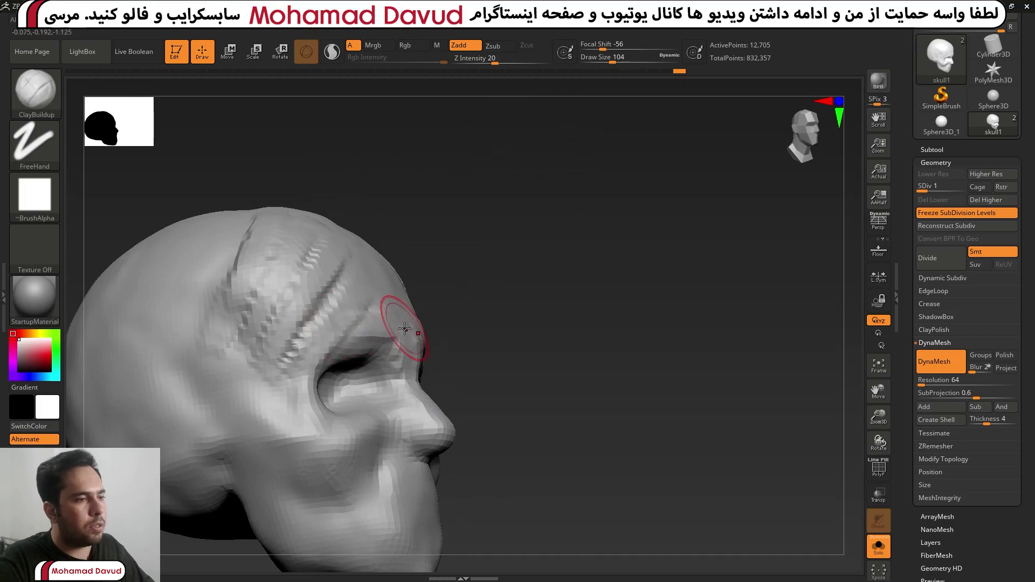
mouse_move(381, 358)
shift+mouse_down()
mouse_move(334, 301)
mouse_move(259, 294)
mouse_move(312, 266)
mouse_move(284, 340)
mouse_move(219, 312)
shift+mouse_up()
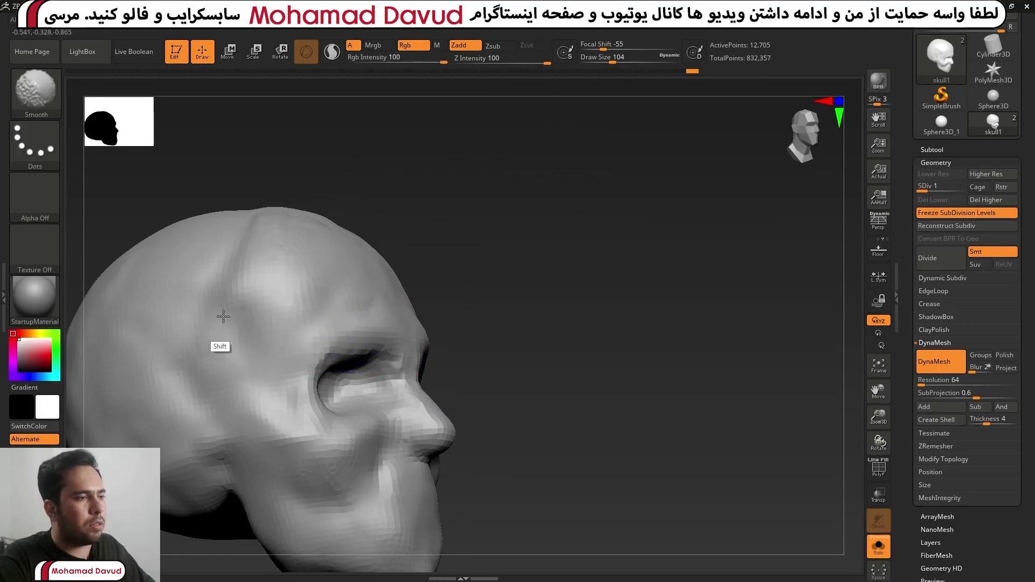
mouse_move(539, 243)
mouse_down()
mouse_move(504, 204)
mouse_move(485, 212)
mouse_up()
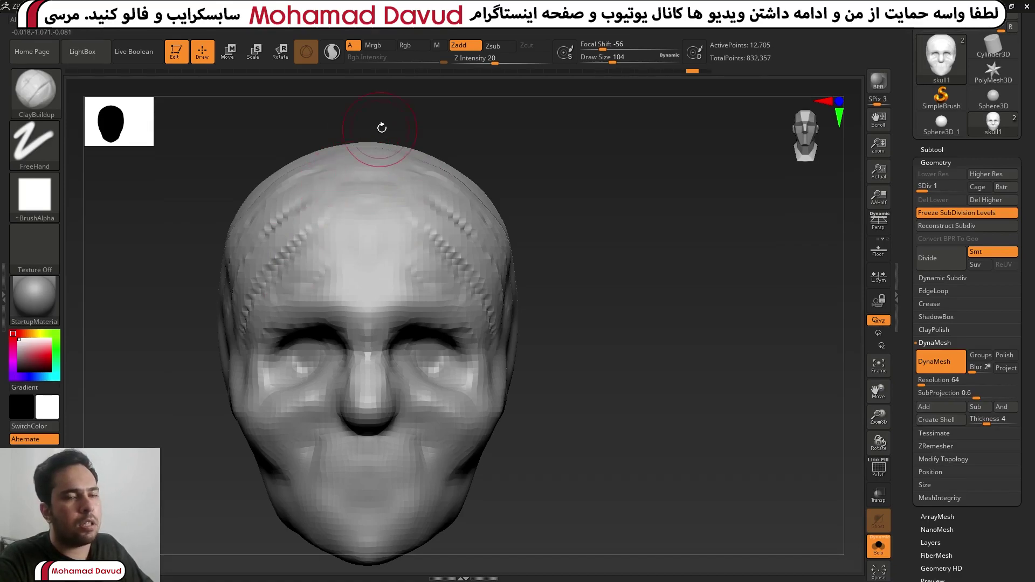
Carve a diagonal Standard-brush groove across the crown at draw size 80, Z intensity 25
key(b)
key(s)
key(t)
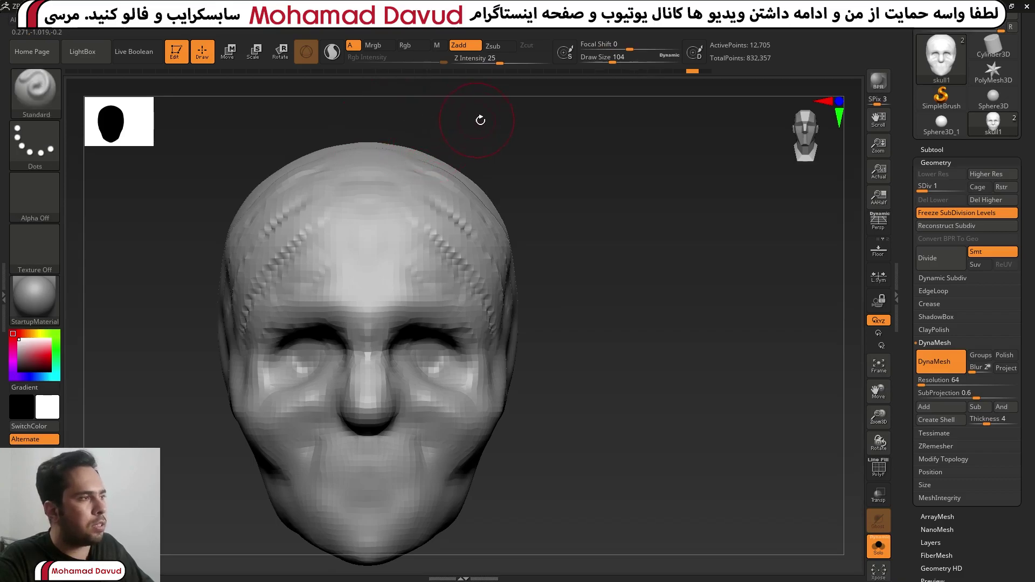
mouse_move(543, 156)
alt+mouse_down()
mouse_move(538, 203)
mouse_move(534, 181)
mouse_move(518, 175)
mouse_move(531, 289)
alt+mouse_up()
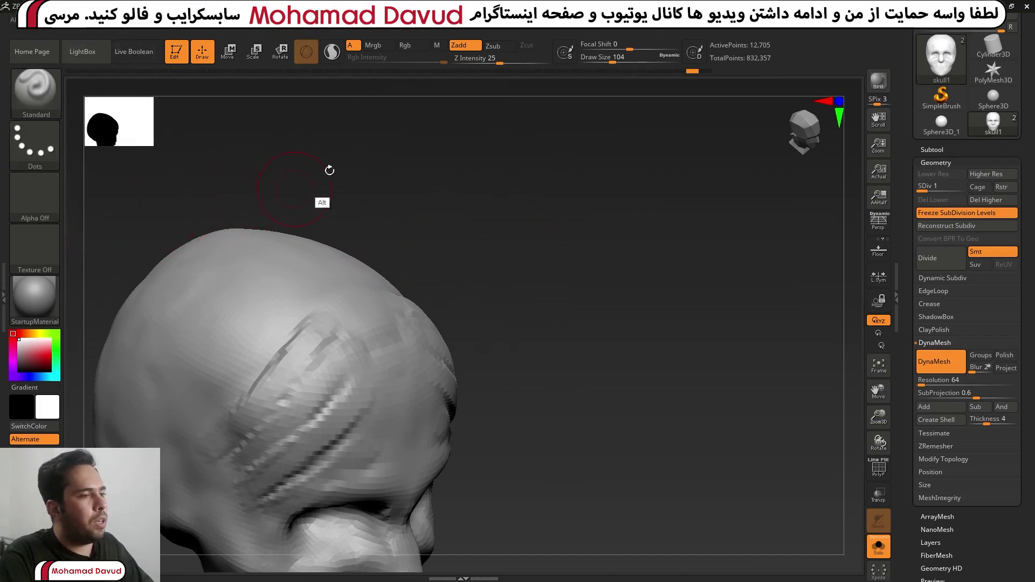
mouse_move(330, 168)
alt+mouse_down()
mouse_move(423, 162)
mouse_move(480, 141)
mouse_move(433, 210)
alt+mouse_up()
key(s)
drag(485, 191, 334, 345)
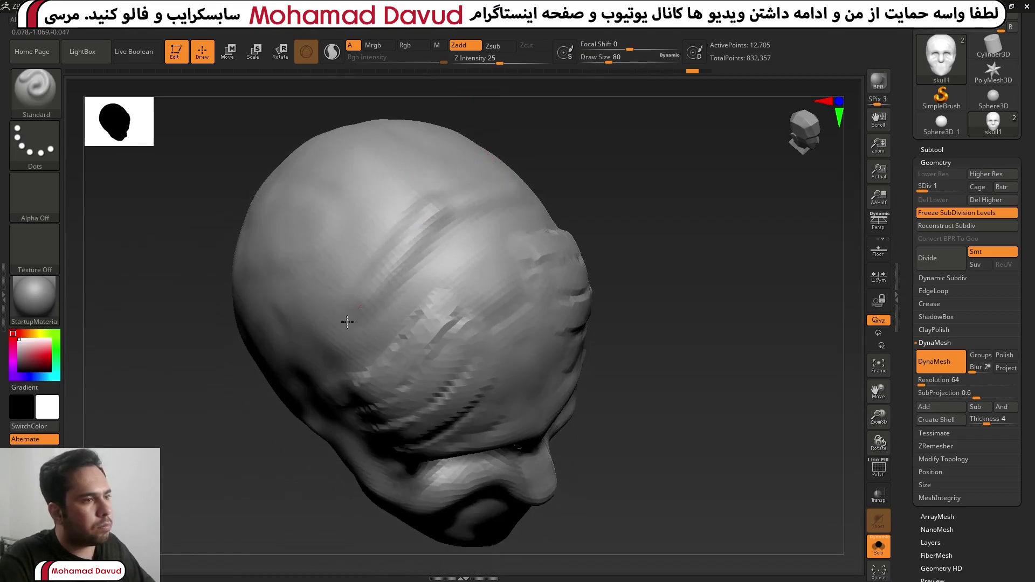
drag(542, 147, 566, 146)
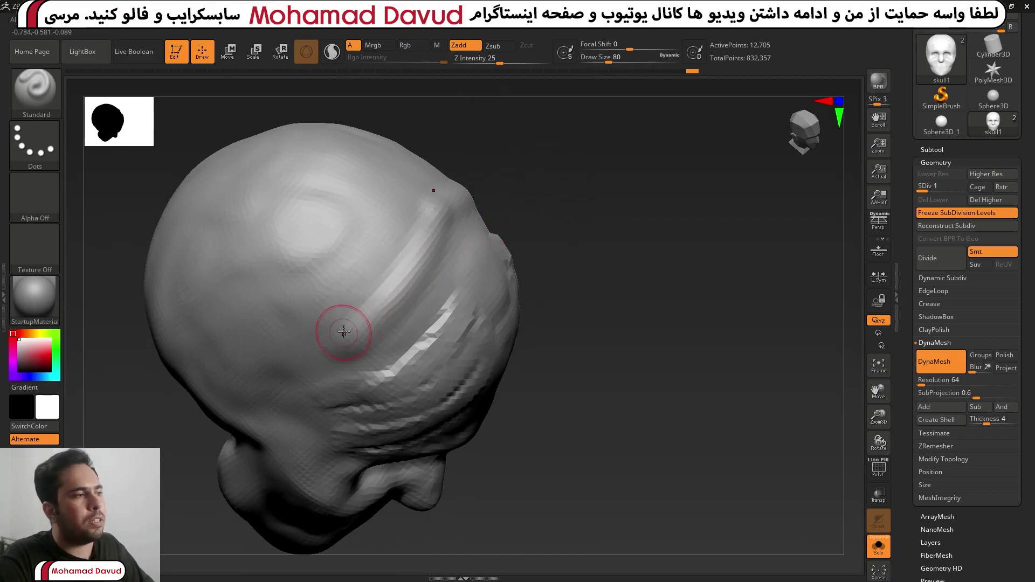
Set the brush alpha to Alpha 28 and carve a groove down toward the temple
click(33, 205)
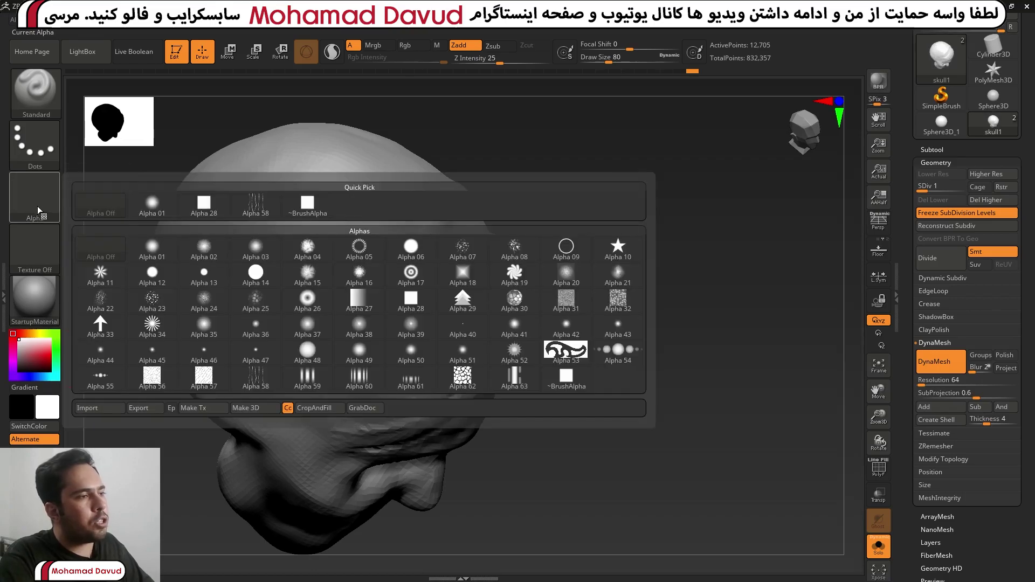
click(204, 205)
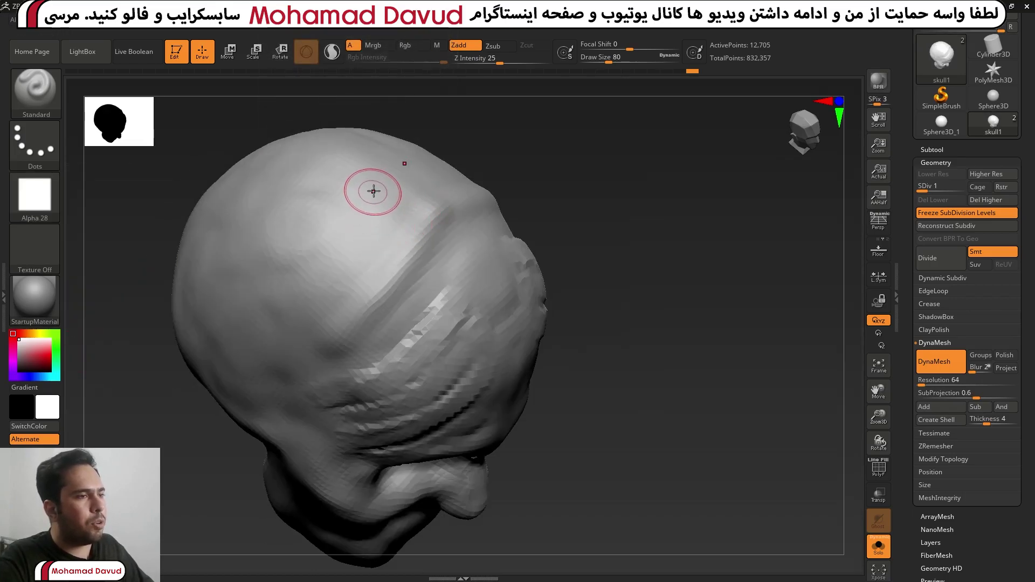
drag(349, 223, 267, 342)
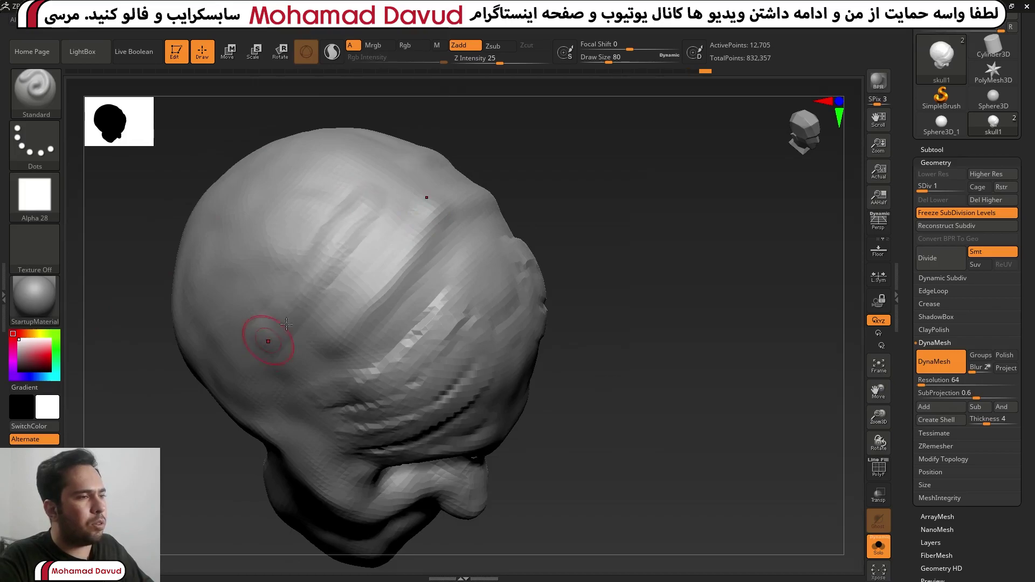
drag(522, 161, 545, 153)
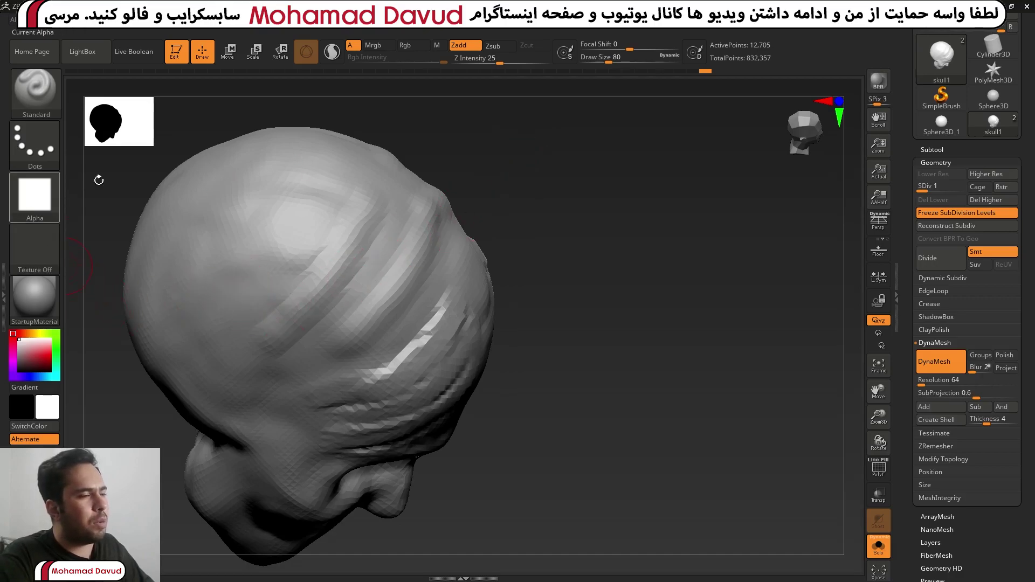
drag(540, 165, 526, 172)
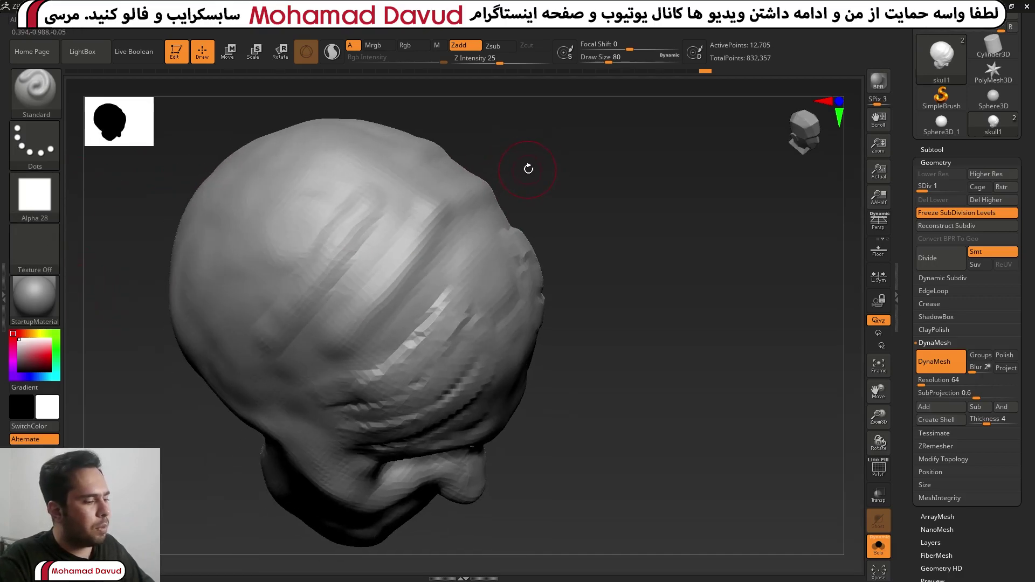
Raise the skull to subdivision level 4 and carve a ribbed diagonal band across the cranium
key(d)
key(d)
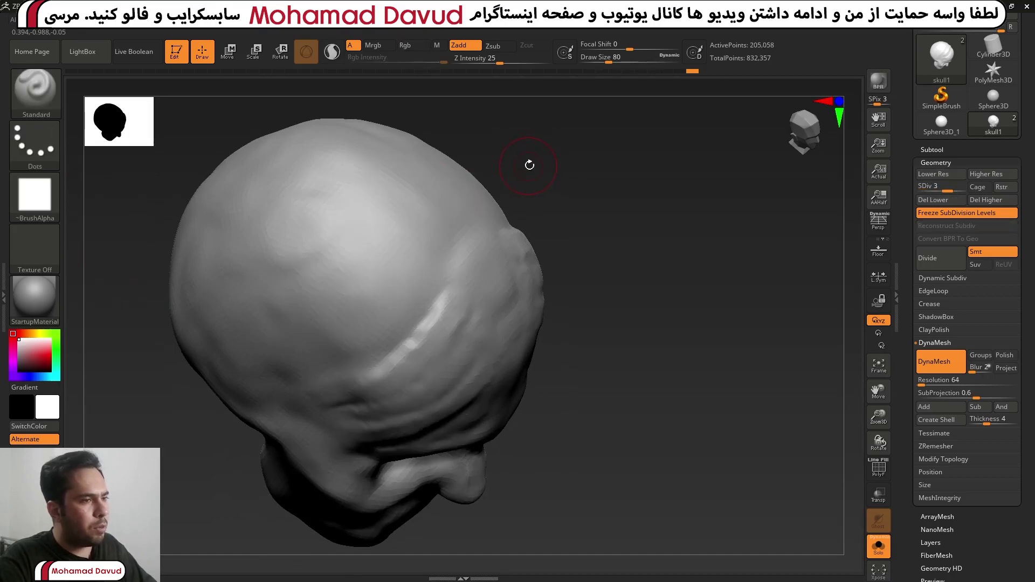
drag(575, 162, 573, 145)
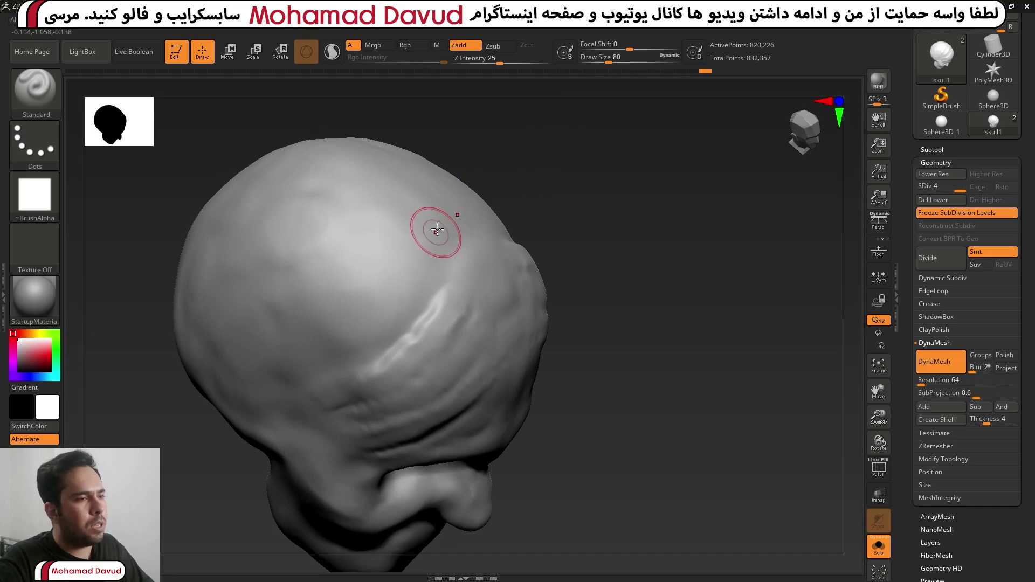
drag(426, 241, 323, 350)
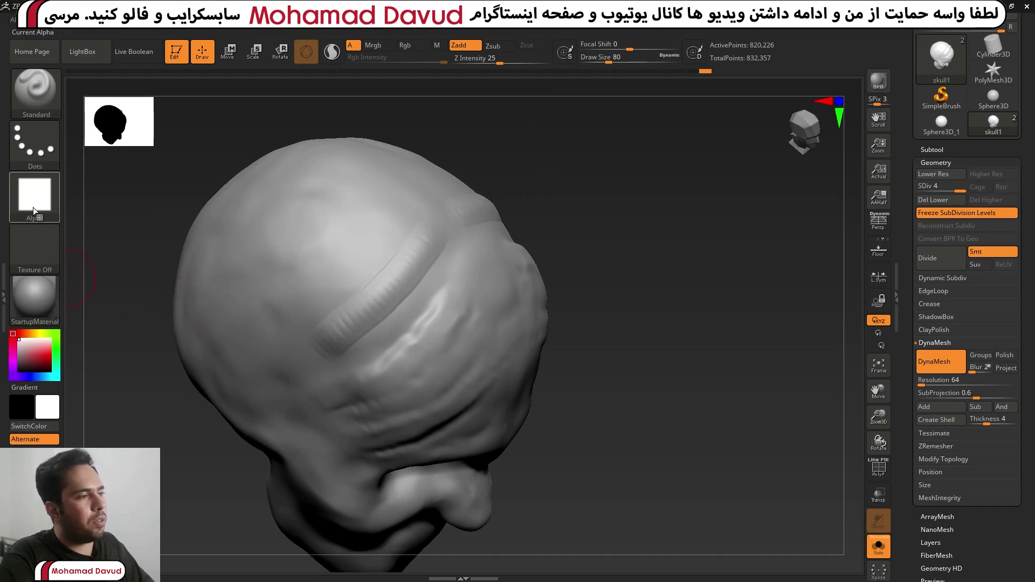
mouse_move(549, 139)
mouse_down()
mouse_move(524, 143)
mouse_move(561, 141)
mouse_move(565, 119)
mouse_up()
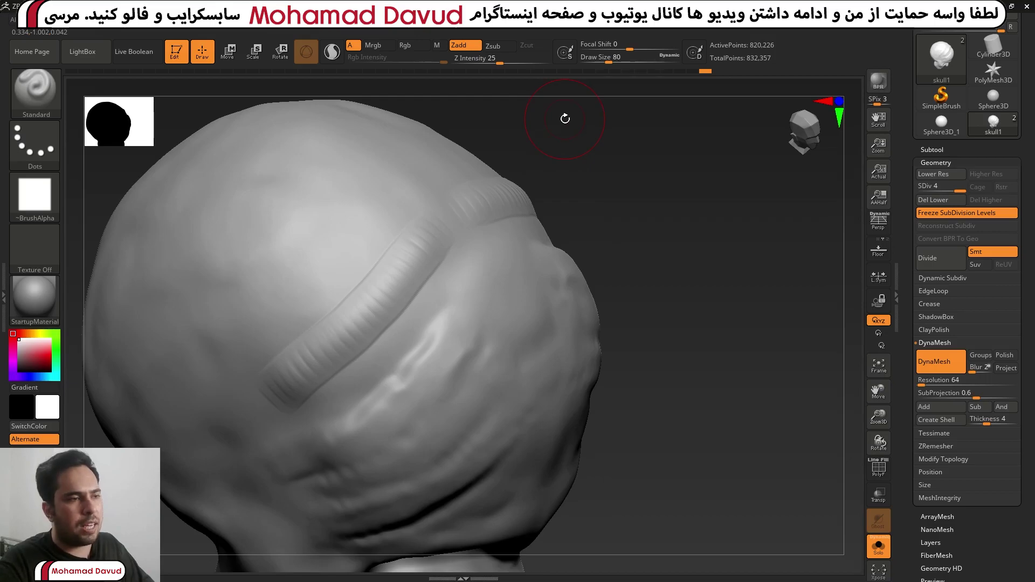
Turn the brush alpha off and undo the striated band
click(34, 194)
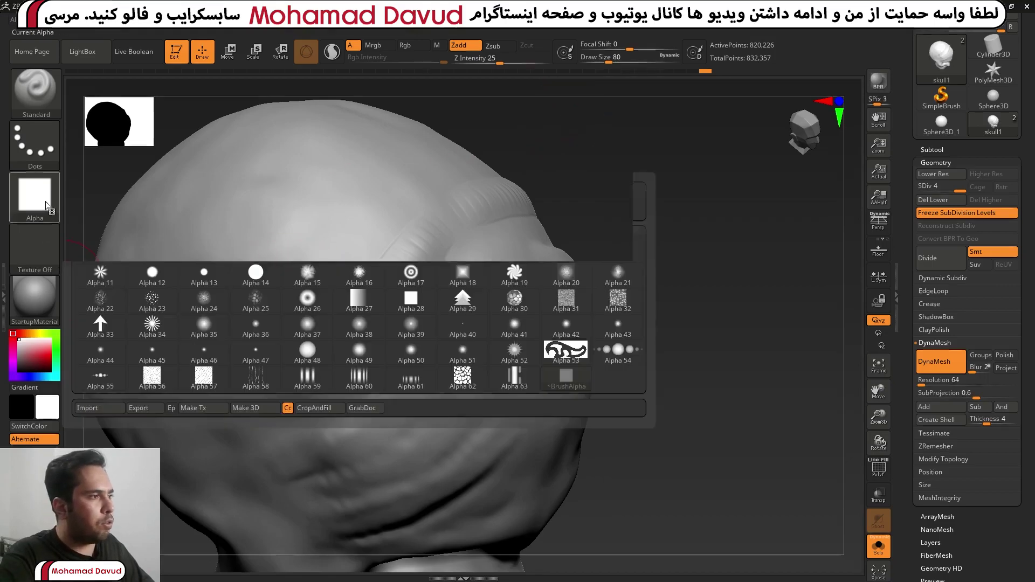
click(111, 216)
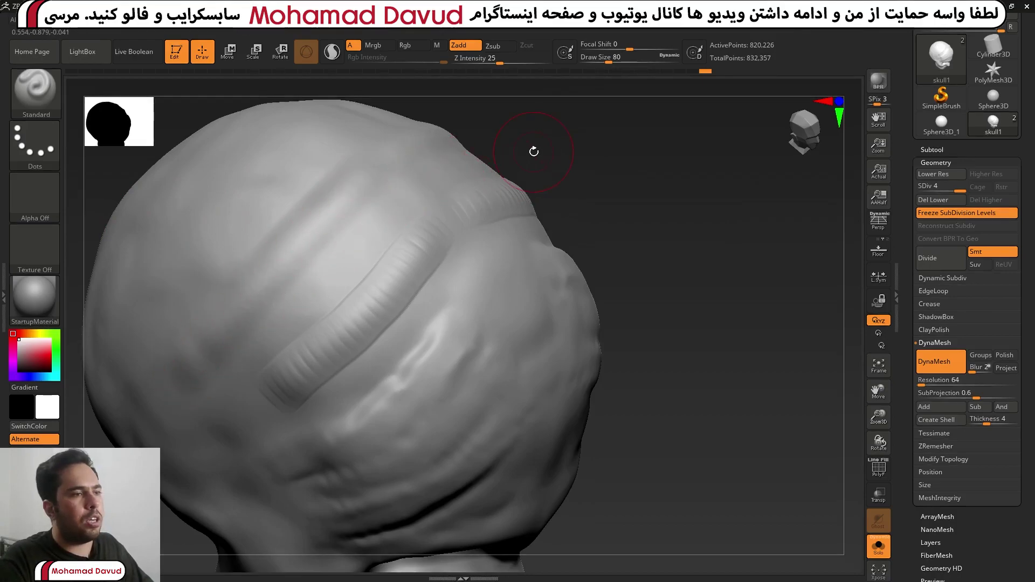
key(ctrl+z)
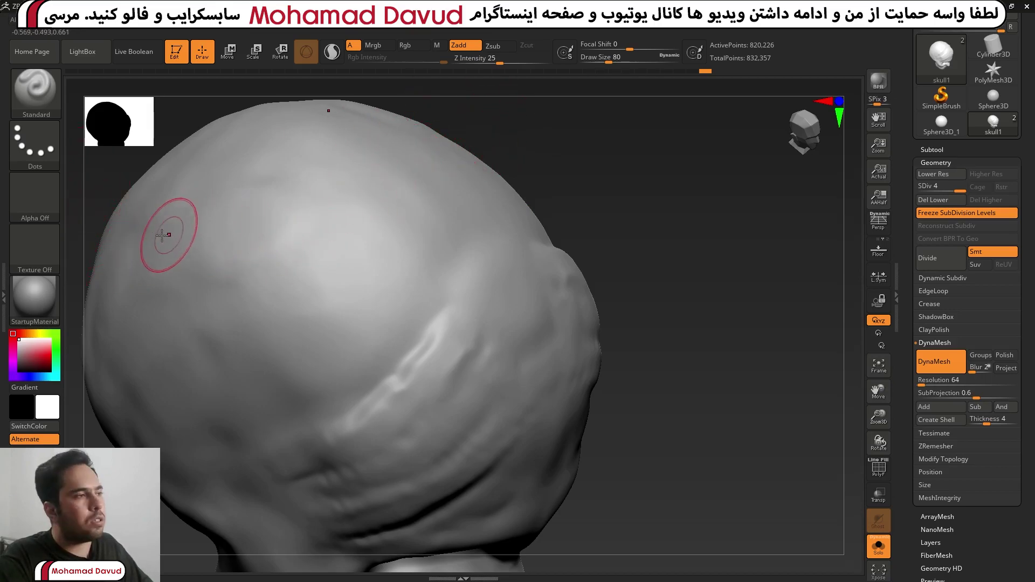
Build a raised Clay-brush ridge on the cranium beside the crown ridge
click(36, 196)
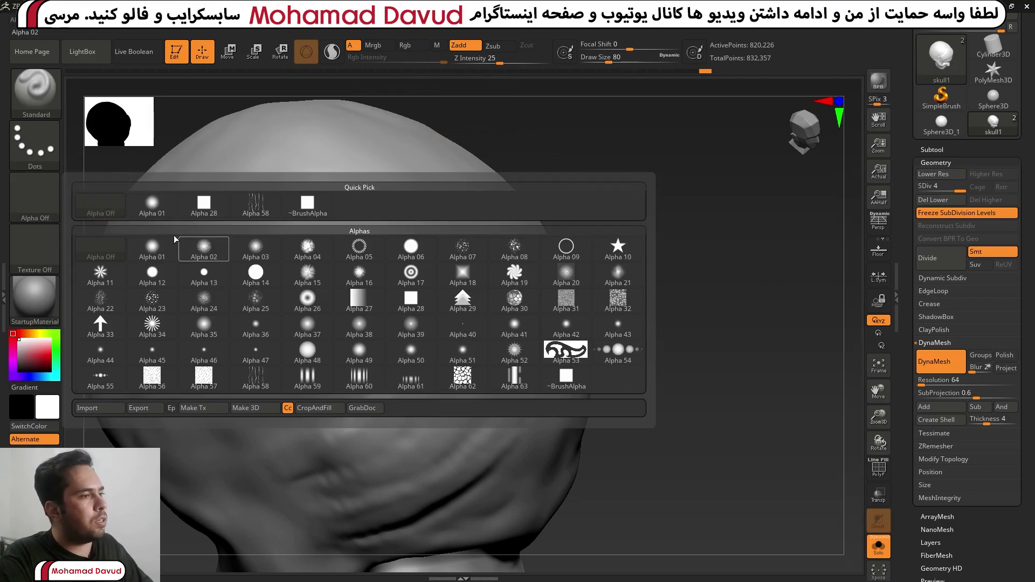
click(35, 101)
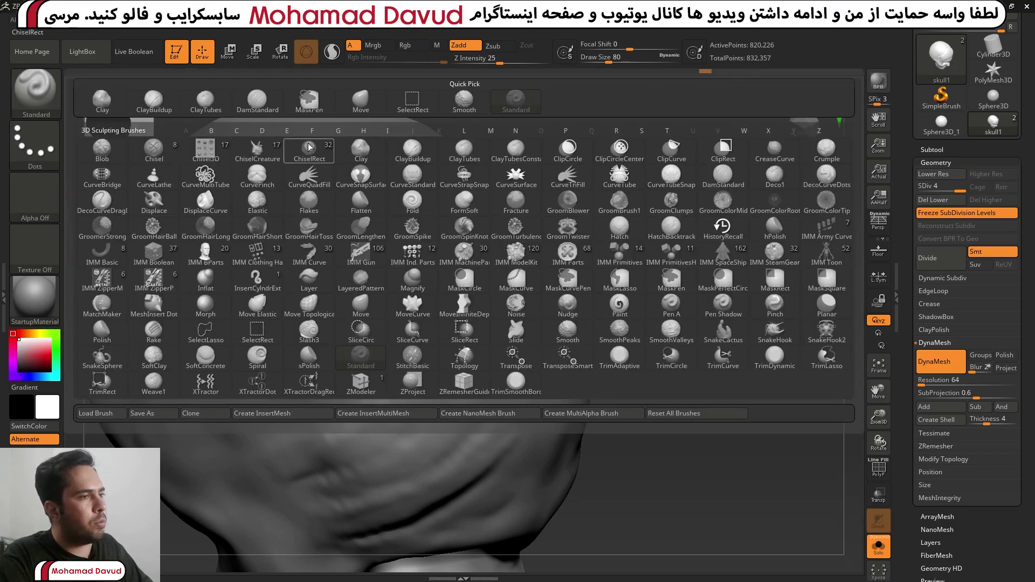
click(361, 147)
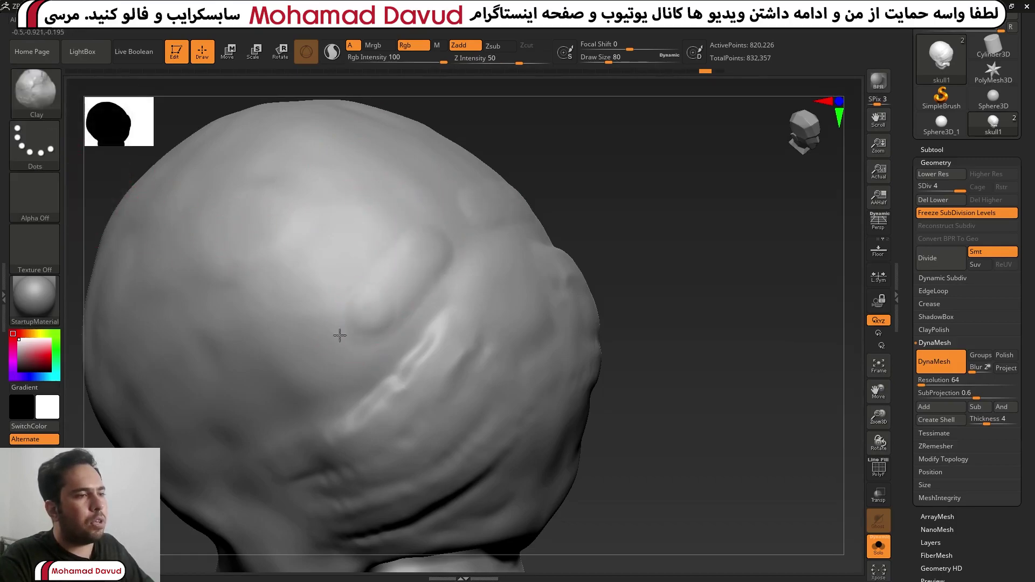
drag(388, 291, 404, 272)
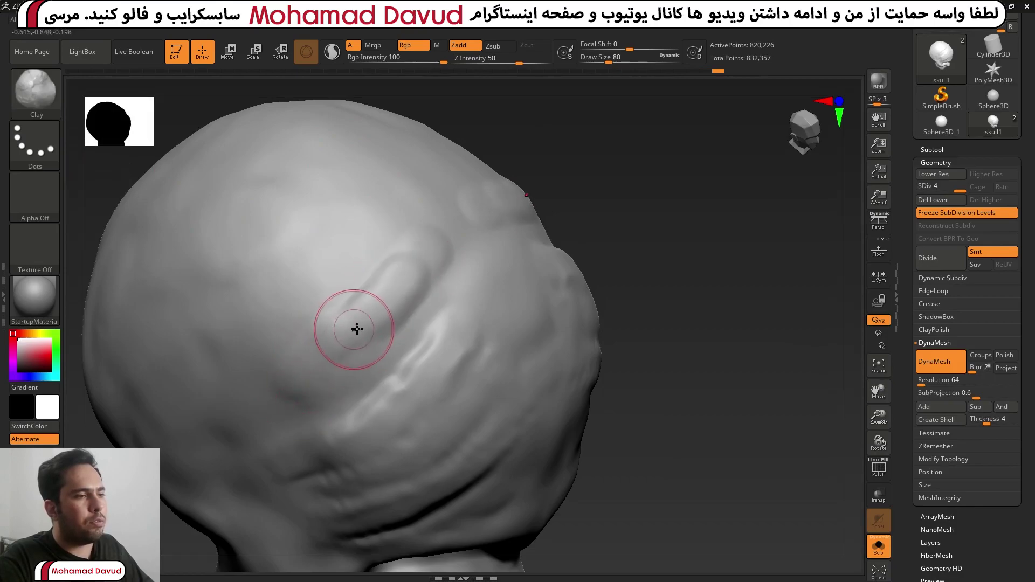
Undo the clay ridge and recent detail, then select the ClayTubes brush
key(ctrl+z)
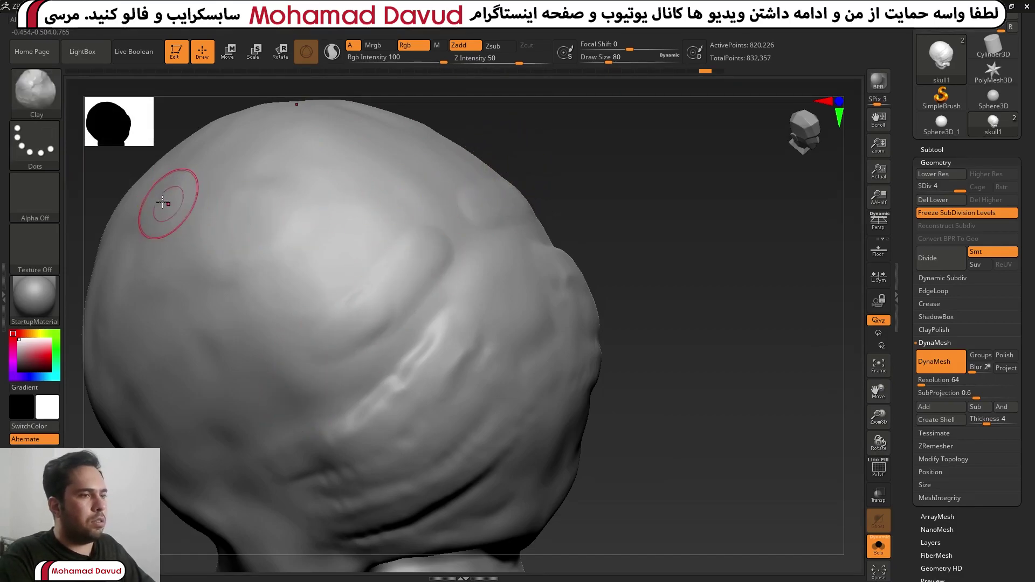
key(ctrl+z)
key(ctrl+z)
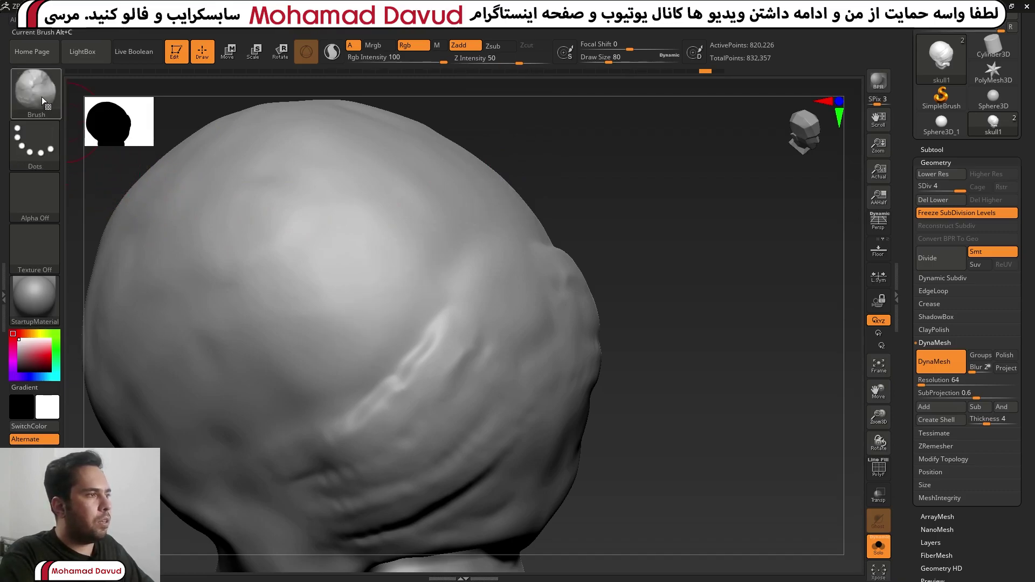
click(42, 100)
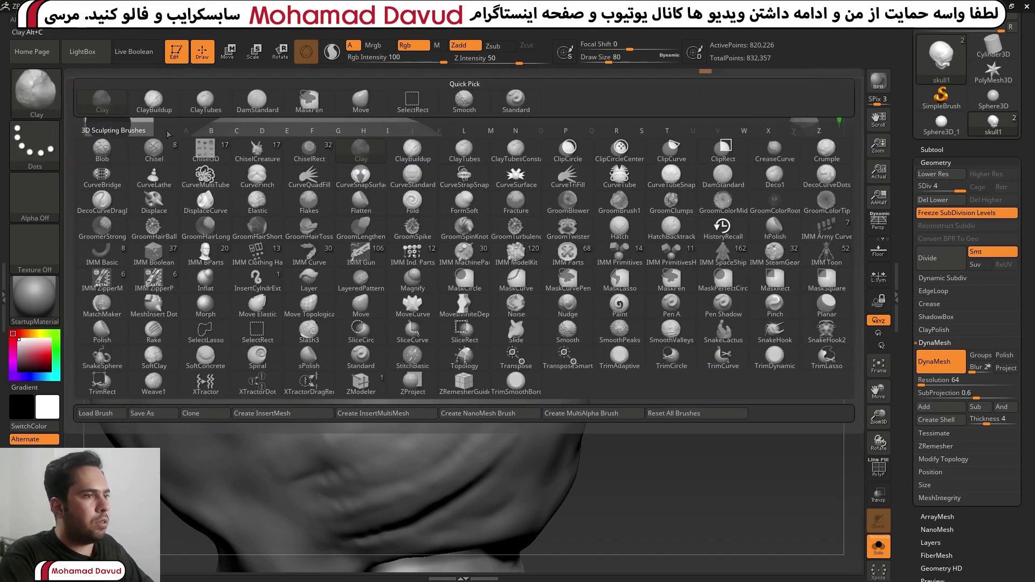
click(461, 153)
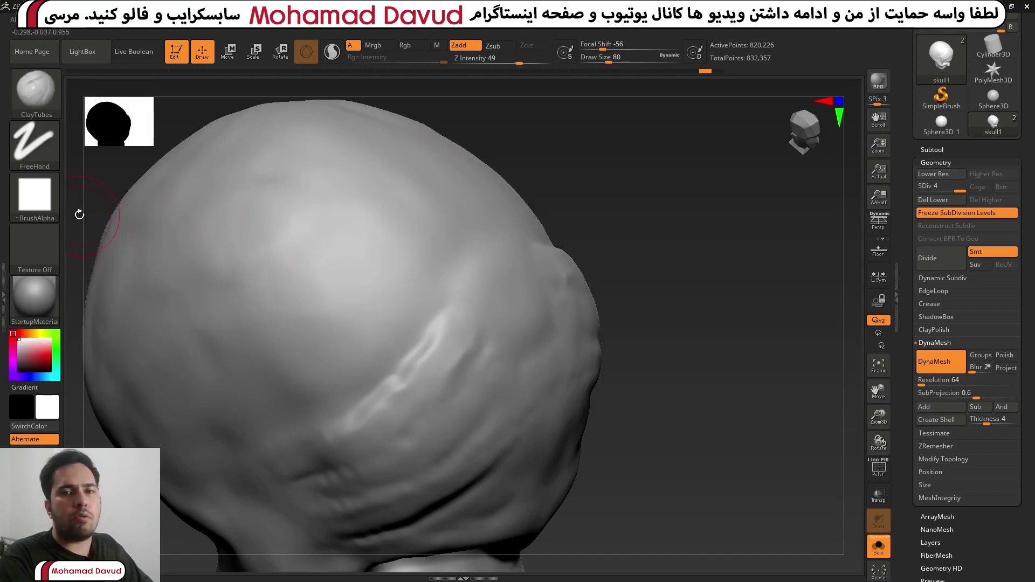
Lay three trial ClayTubes strips diagonally across the head, then undo them
drag(516, 190, 246, 400)
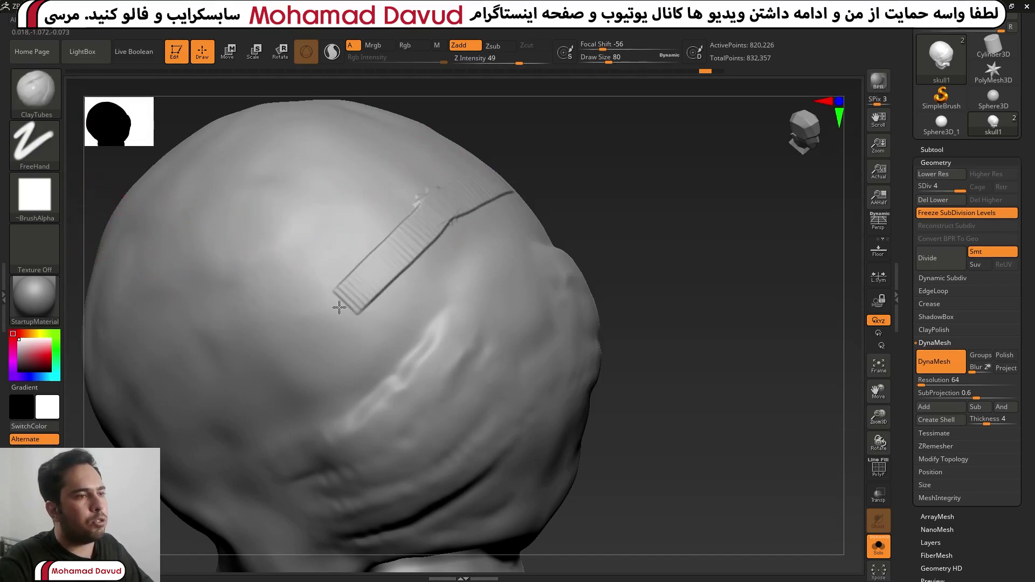
drag(411, 237, 280, 388)
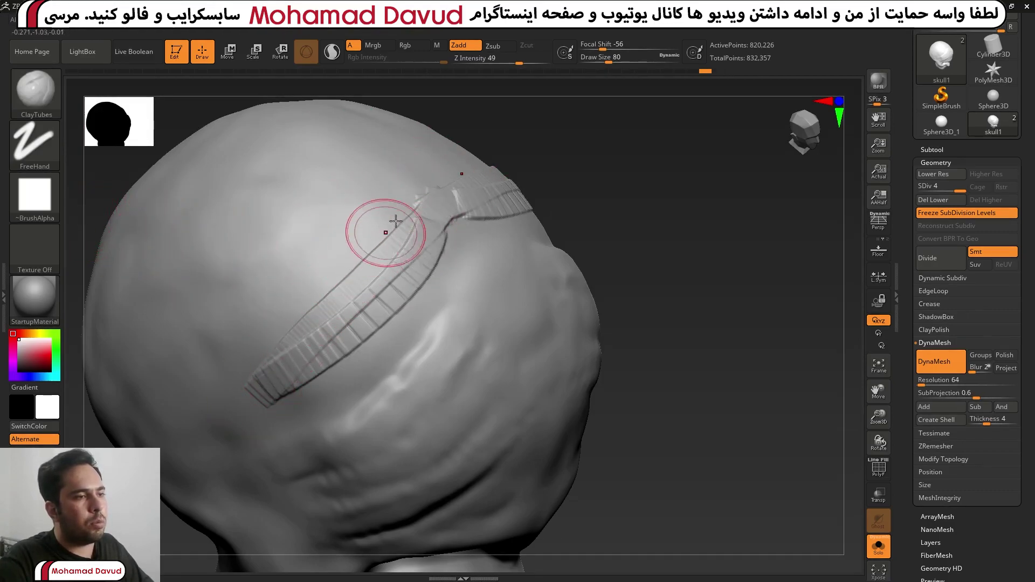
mouse_move(381, 231)
mouse_down()
mouse_move(299, 346)
mouse_move(358, 208)
mouse_move(427, 196)
mouse_up()
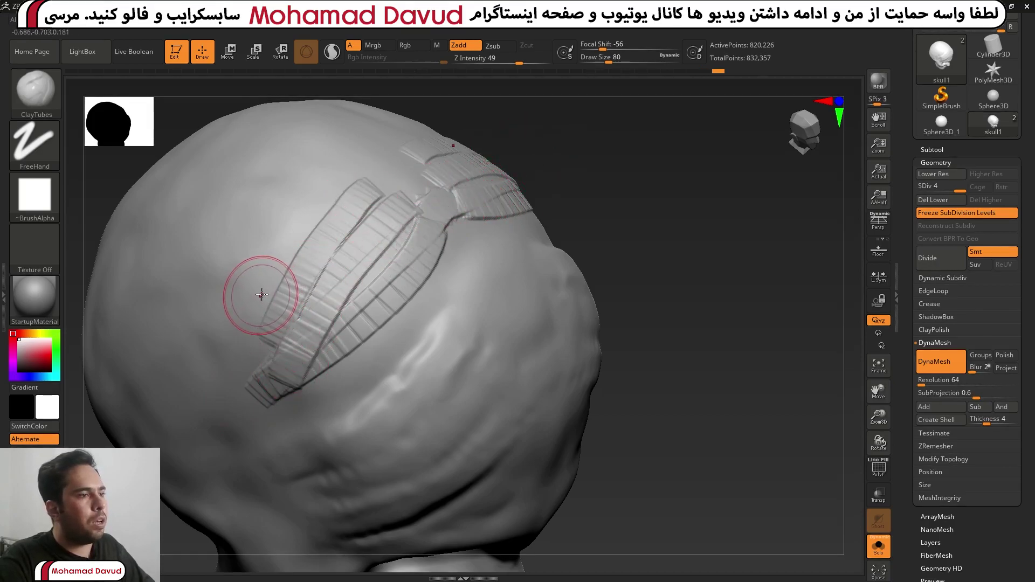
key(ctrl)
key(ctrl+z)
key(ctrl+z)
key(ctrl+z)
key(ctrl+z)
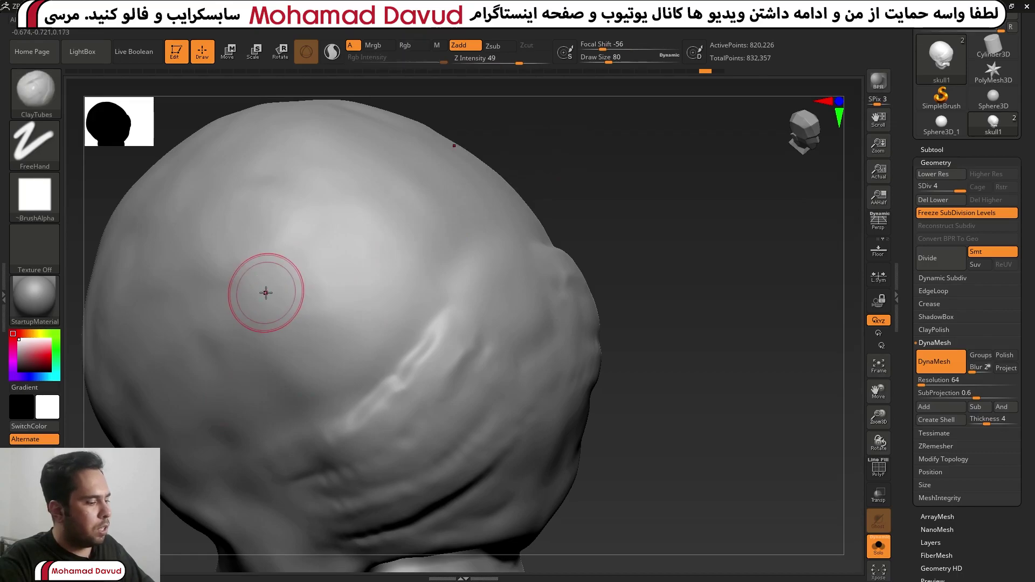
key(alt)
Switch to DamStandard, draw a long test crease across the skull, and undo it
key(b)
key(d)
key(s)
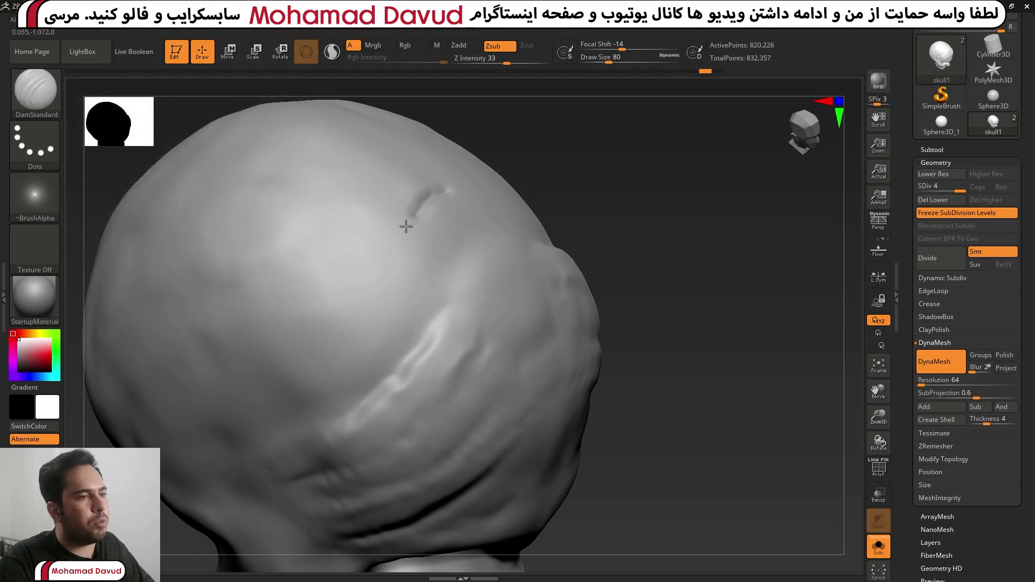
drag(406, 226, 297, 341)
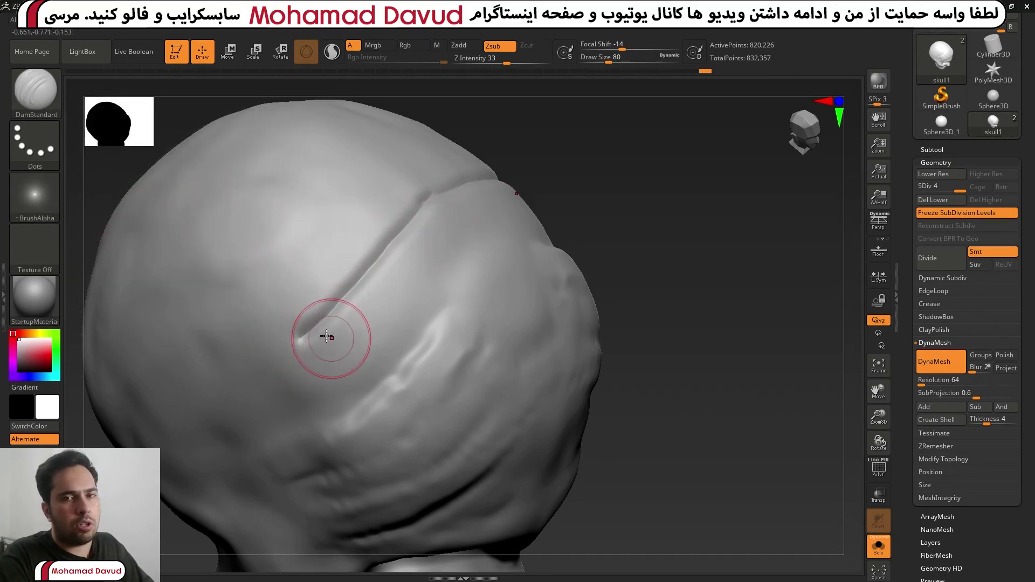
key(ctrl+z)
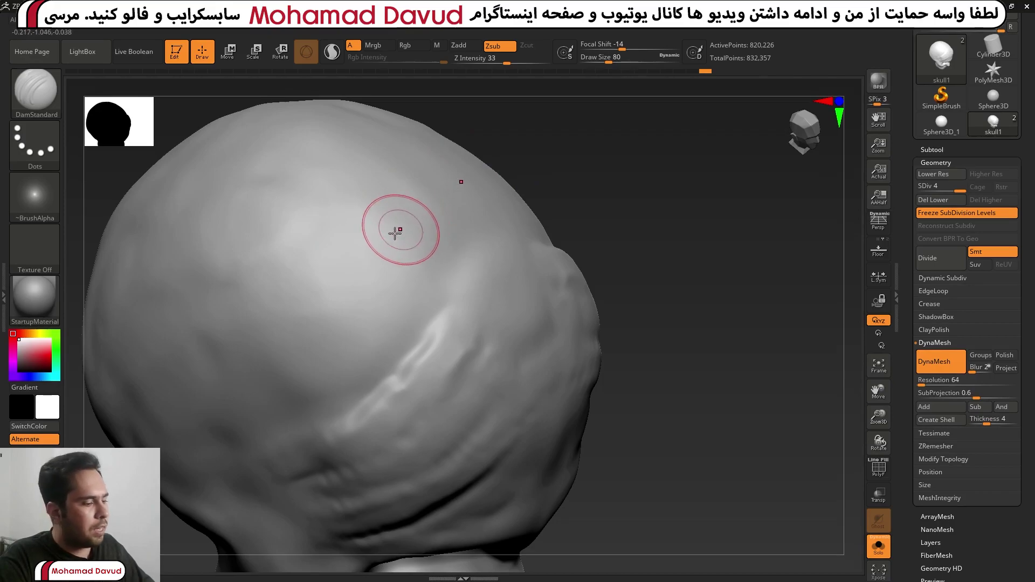
Tune the brush focal shift, trying 73 and -35 before resetting to about -2
key(space)
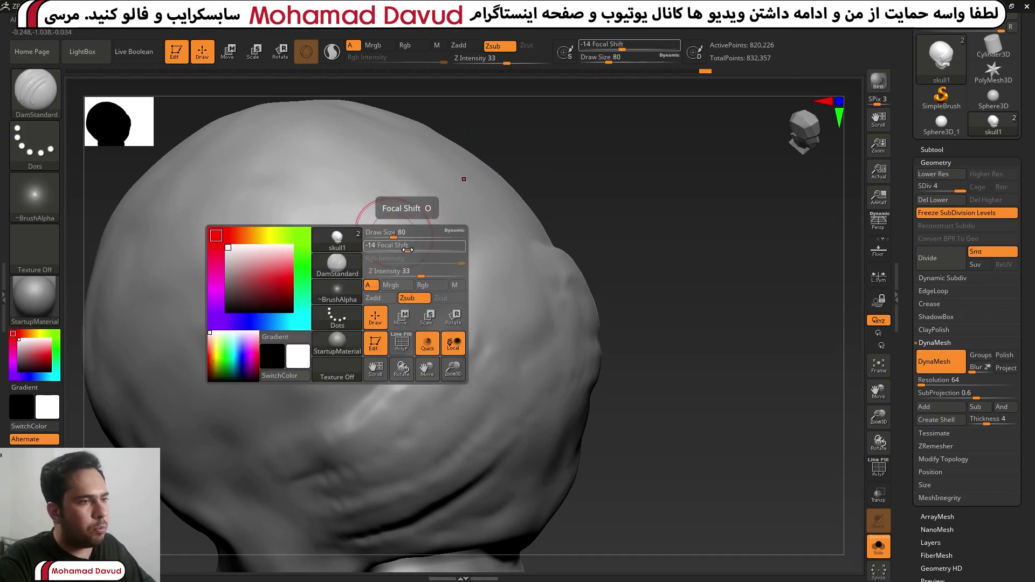
drag(405, 250, 408, 248)
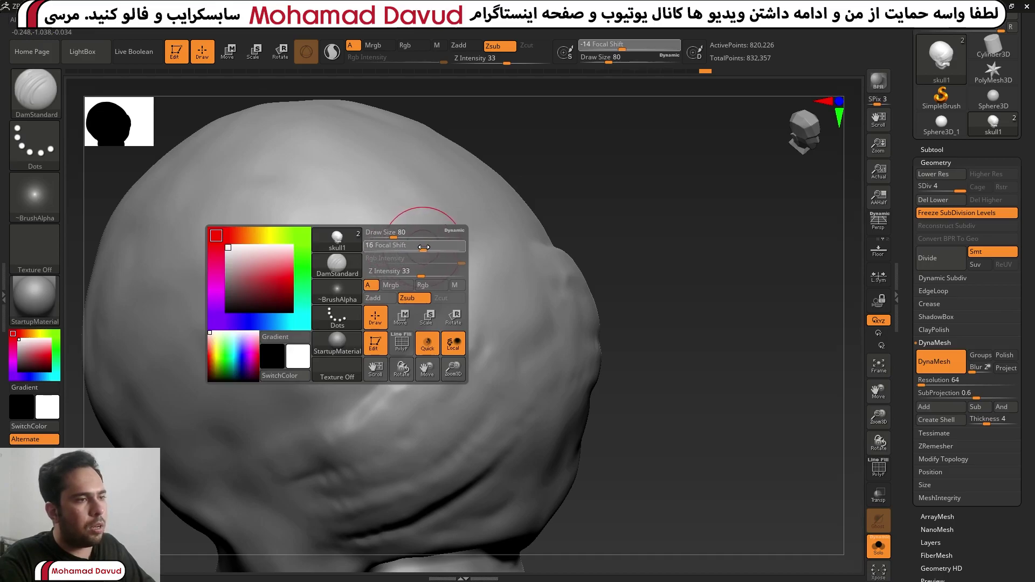
drag(447, 246, 451, 246)
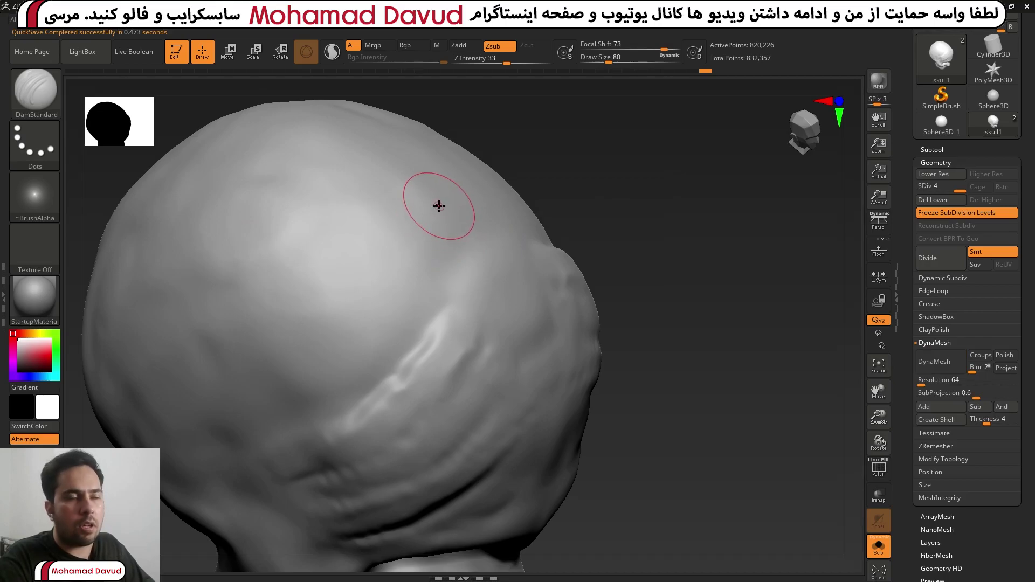
right_click(439, 206)
drag(451, 223, 415, 232)
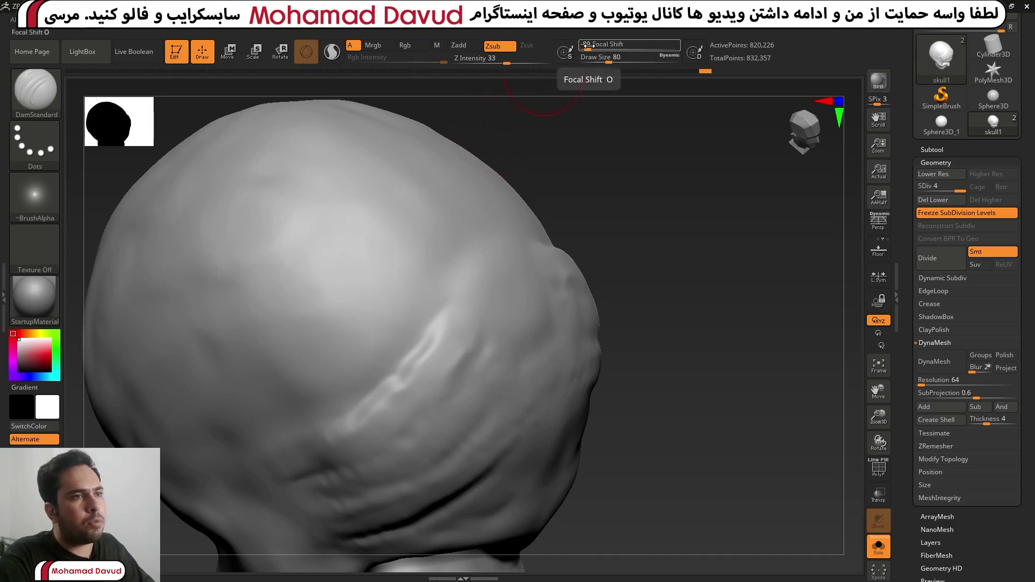
drag(587, 46, 613, 44)
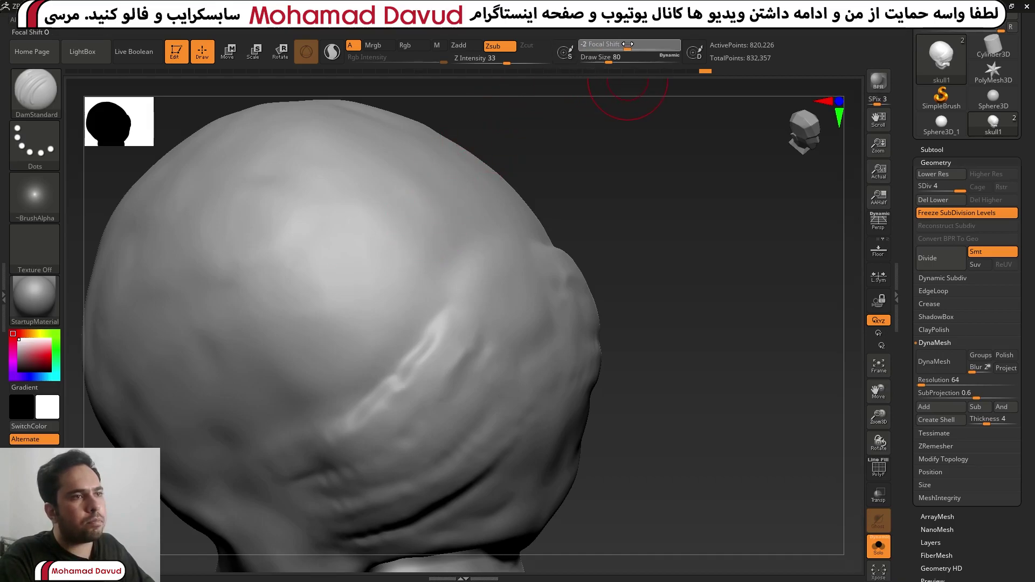
Sculpt a star-patterned stitch stroke on the skull with the Standard brush and Alpha 10
click(35, 90)
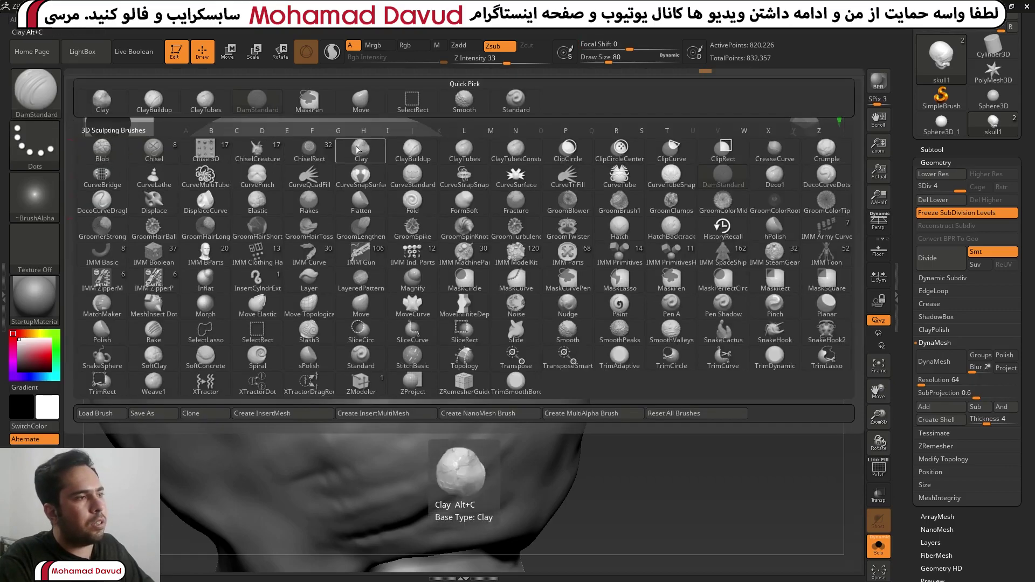
key(s)
key(t)
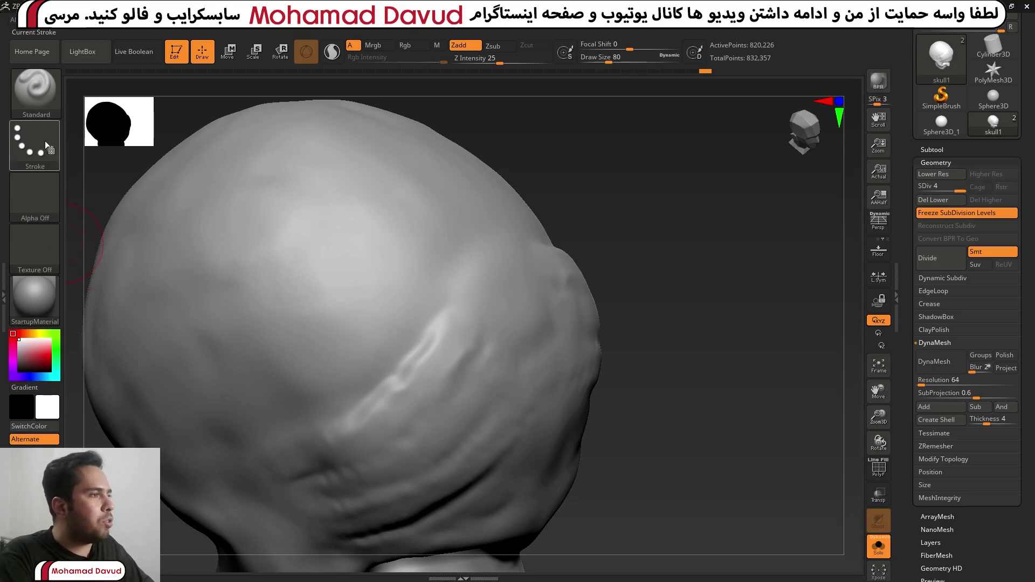
click(53, 196)
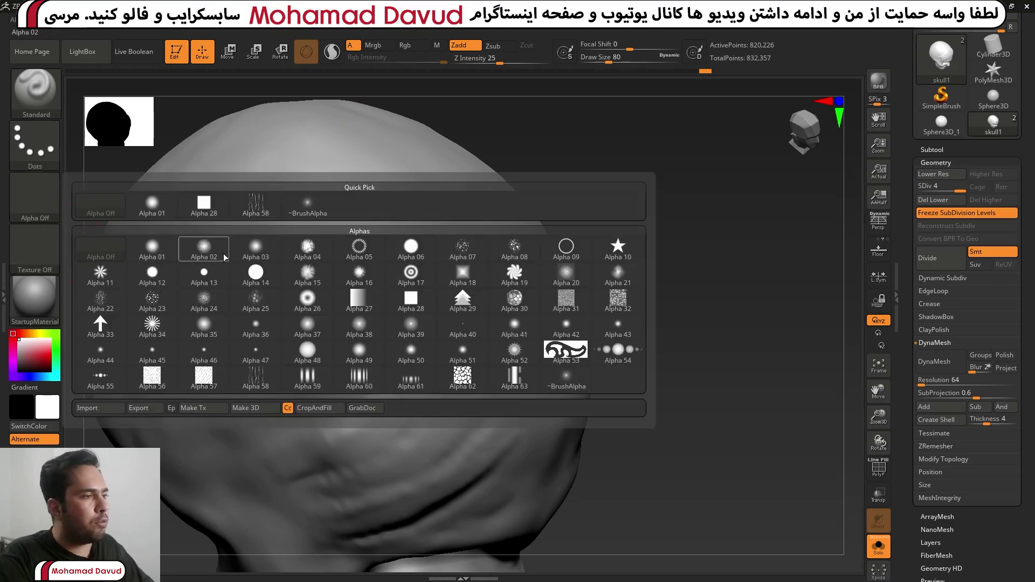
mouse_move(617, 247)
click(616, 259)
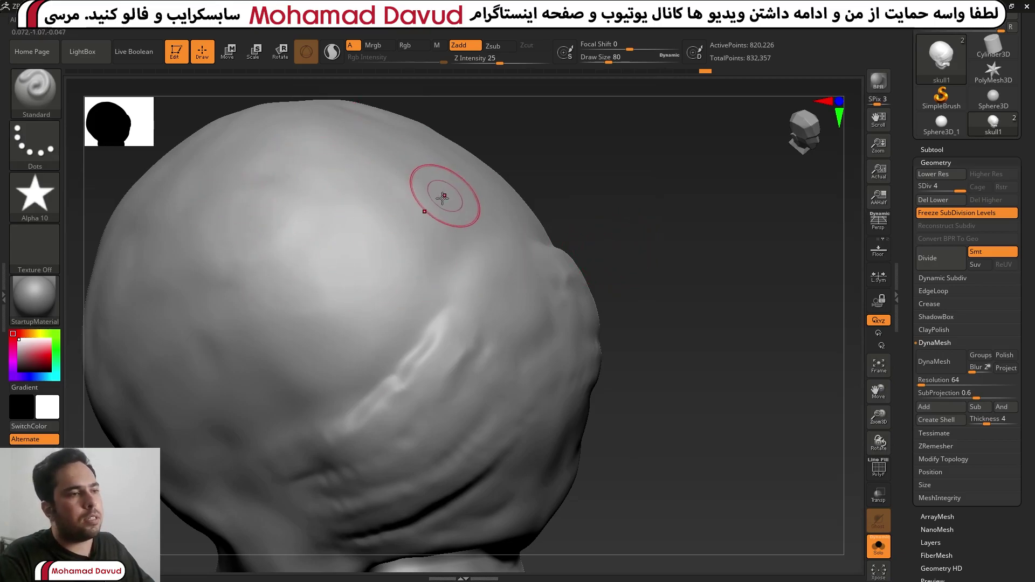
mouse_move(427, 201)
mouse_down()
mouse_move(427, 236)
mouse_move(485, 200)
mouse_up()
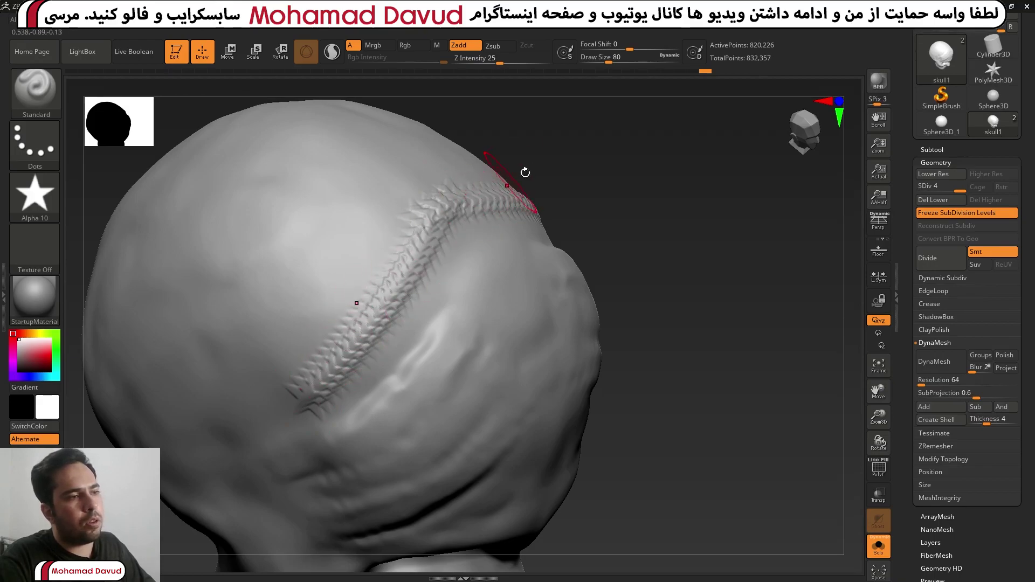
drag(529, 169, 570, 157)
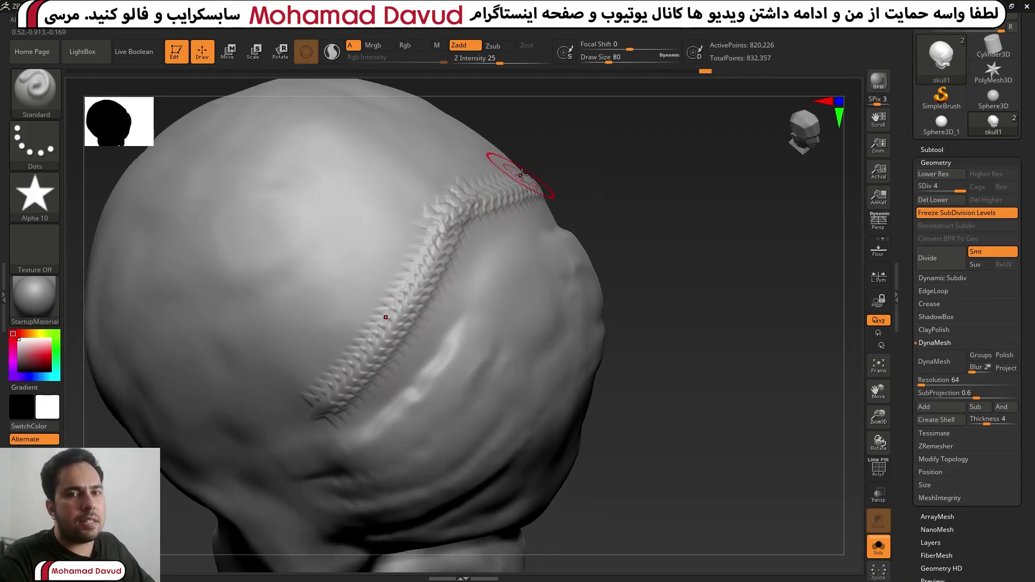
drag(507, 167, 433, 231)
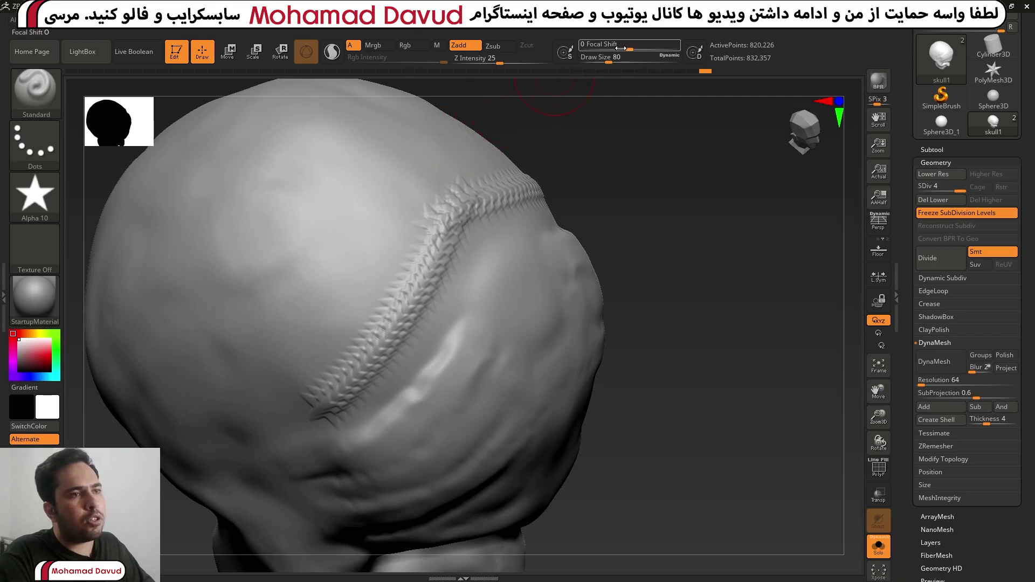
Carve a second groove, then at focal shift -95 sculpt another diagonal star seam
drag(629, 49, 641, 48)
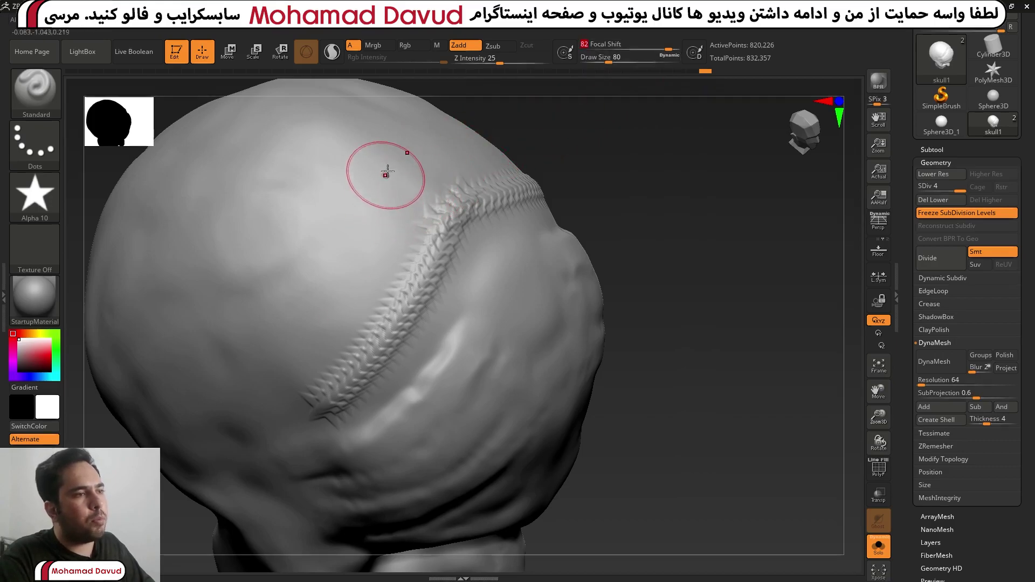
drag(390, 163, 264, 377)
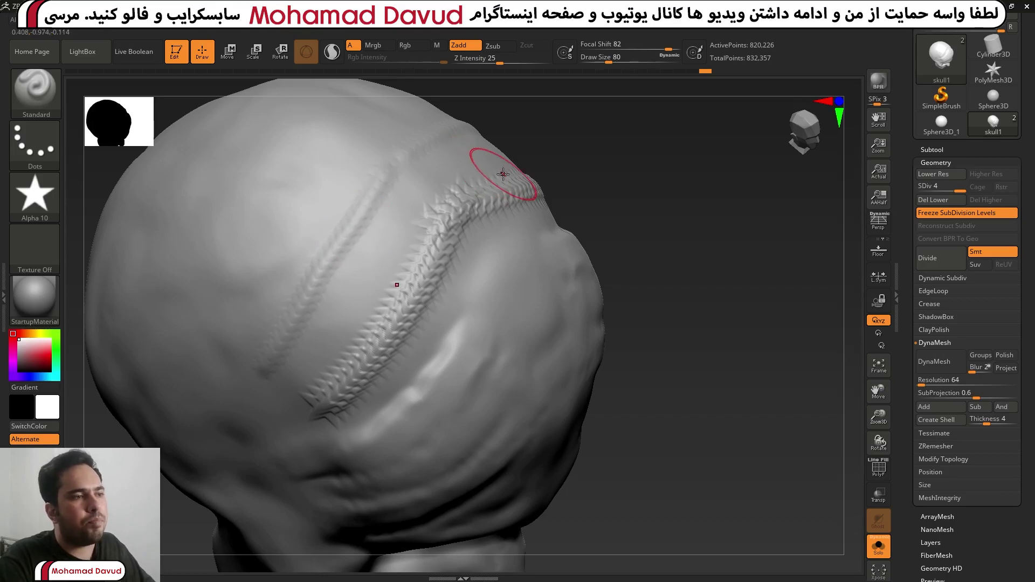
drag(627, 49, 584, 47)
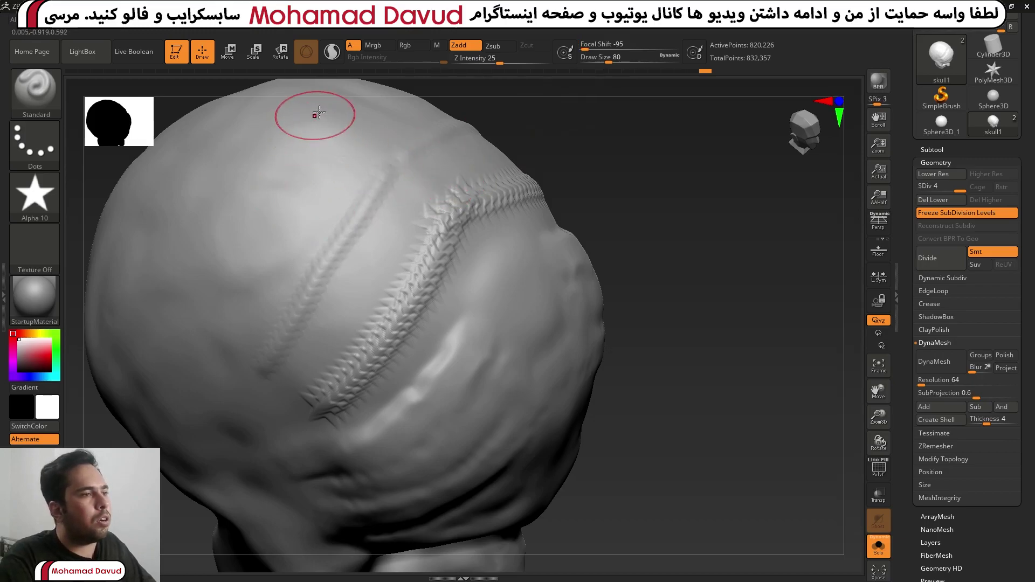
drag(333, 124, 220, 319)
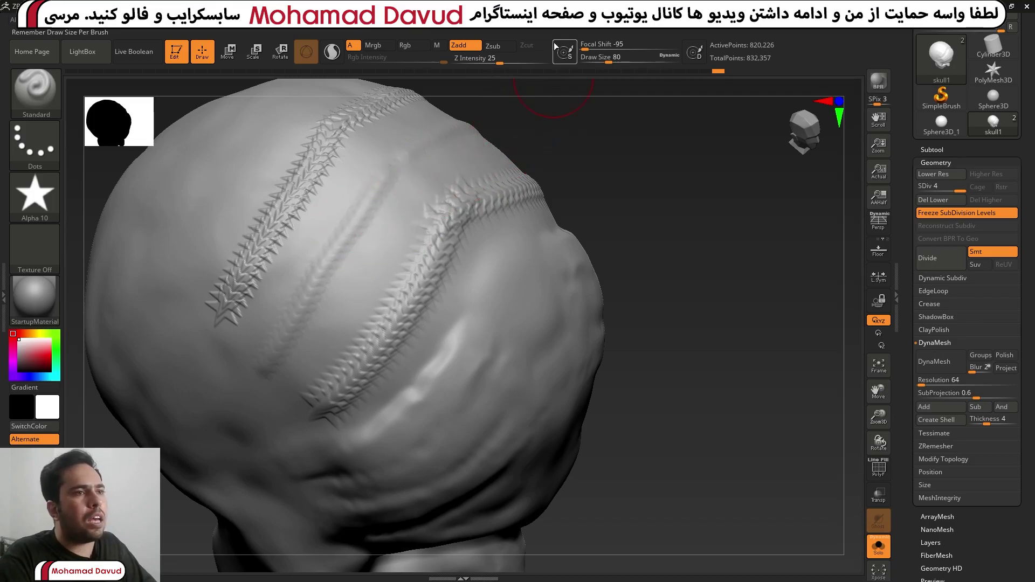
click(494, 19)
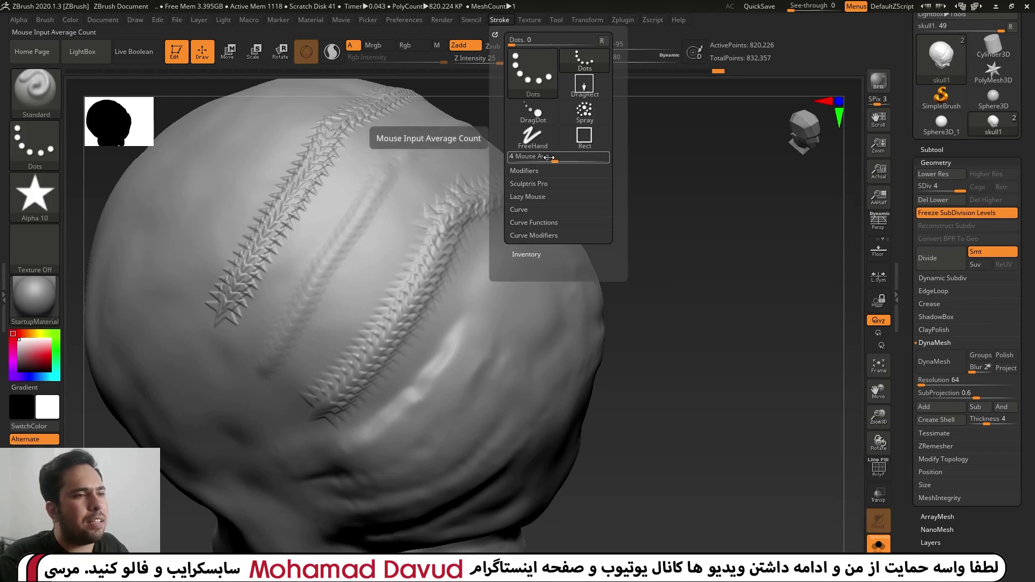
Undo the star stitches and draw one fine serrated seam using Alpha 39 at focal shift 0
click(539, 197)
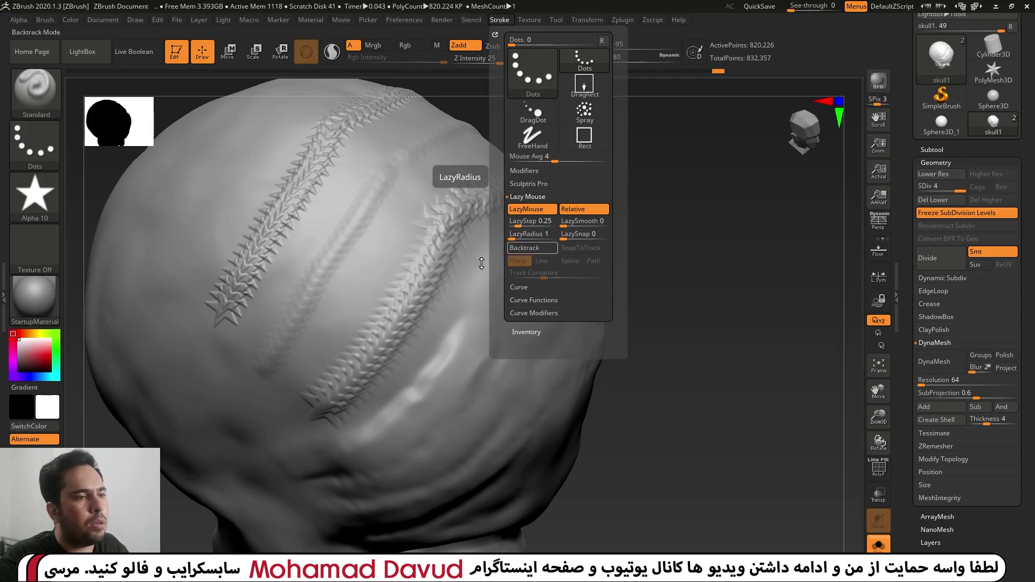
key(ctrl+z)
key(ctrl+z)
key(ctrl+z)
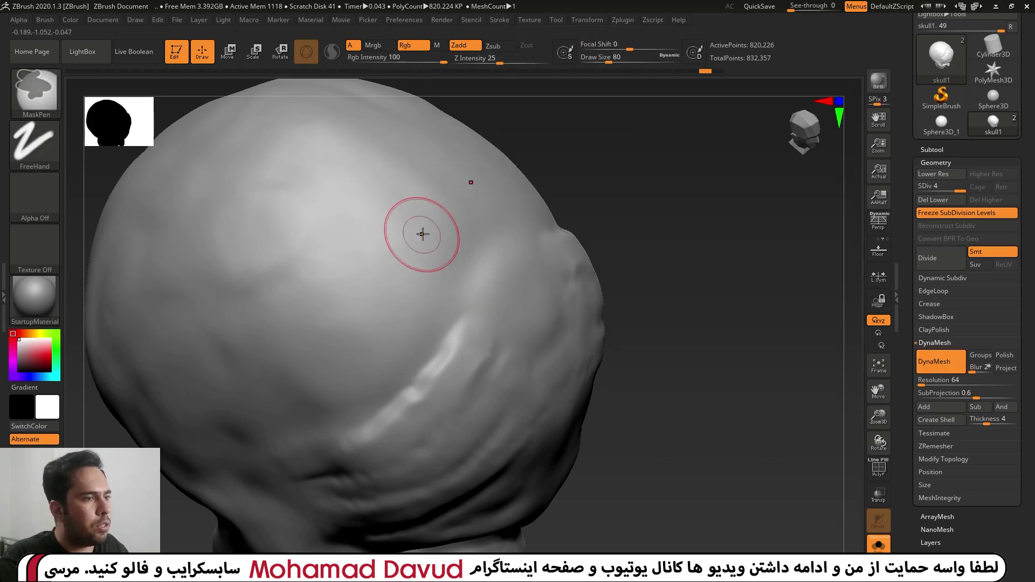
click(43, 206)
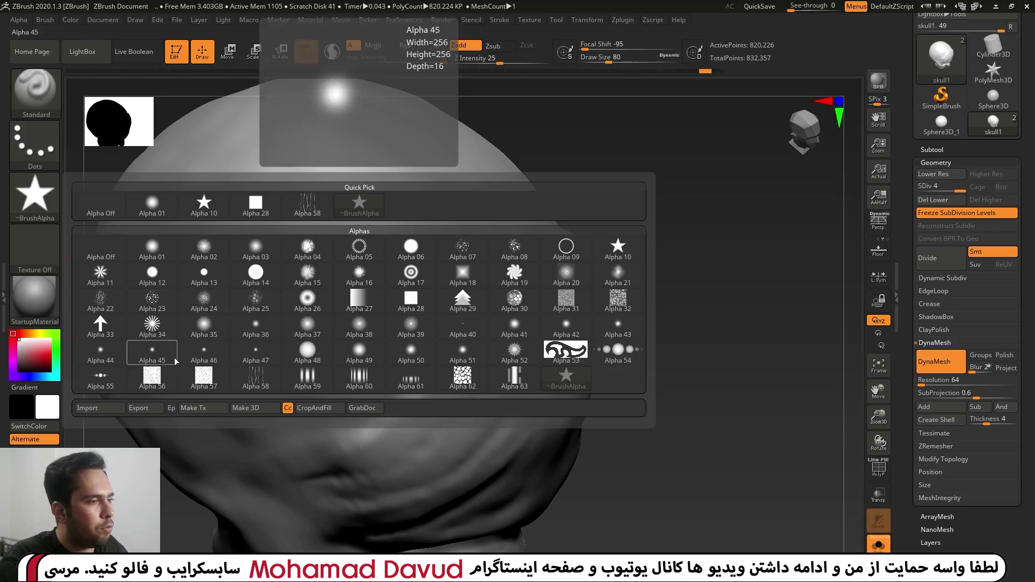
click(409, 326)
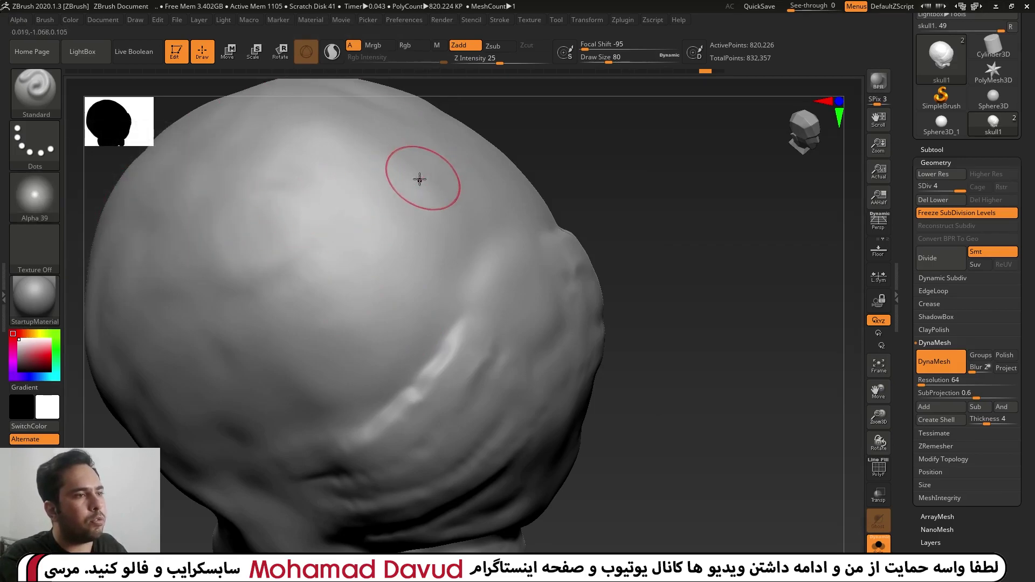
click(586, 45)
text(0)
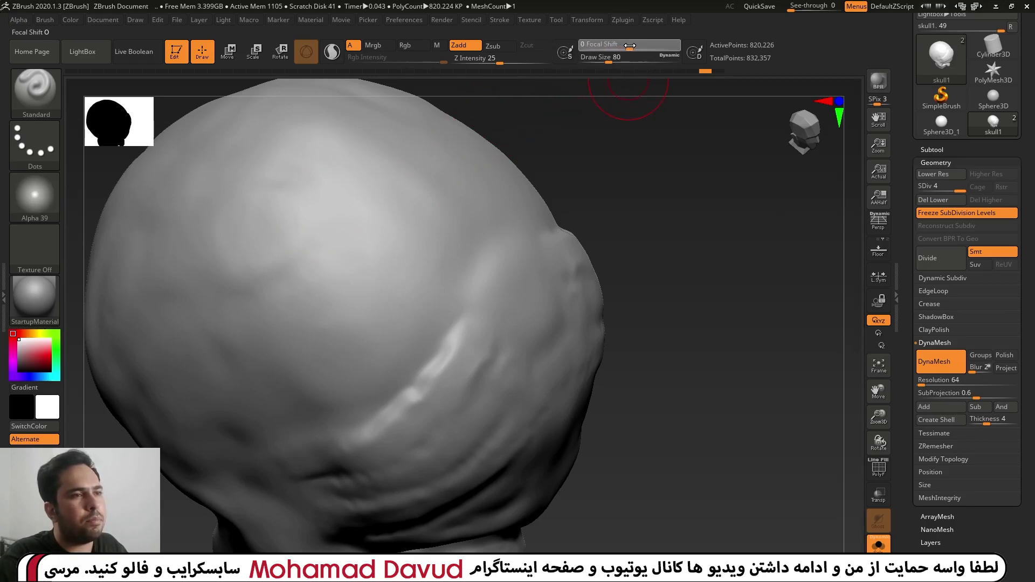
drag(488, 154, 306, 359)
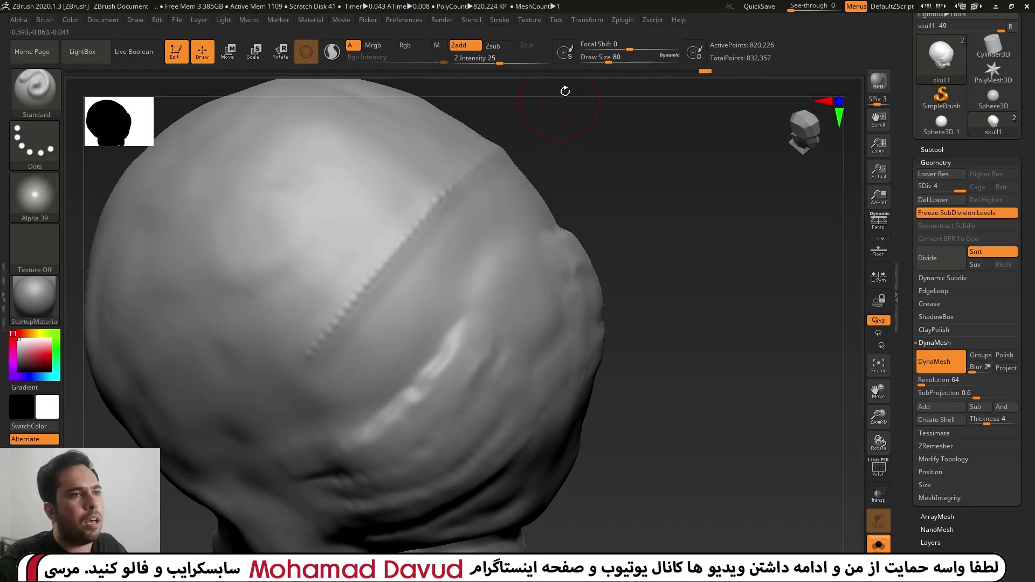
Sculpt a long diagonal ridge at draw size 80 parallel to the serrated seam, rotating to inspect it
click(499, 20)
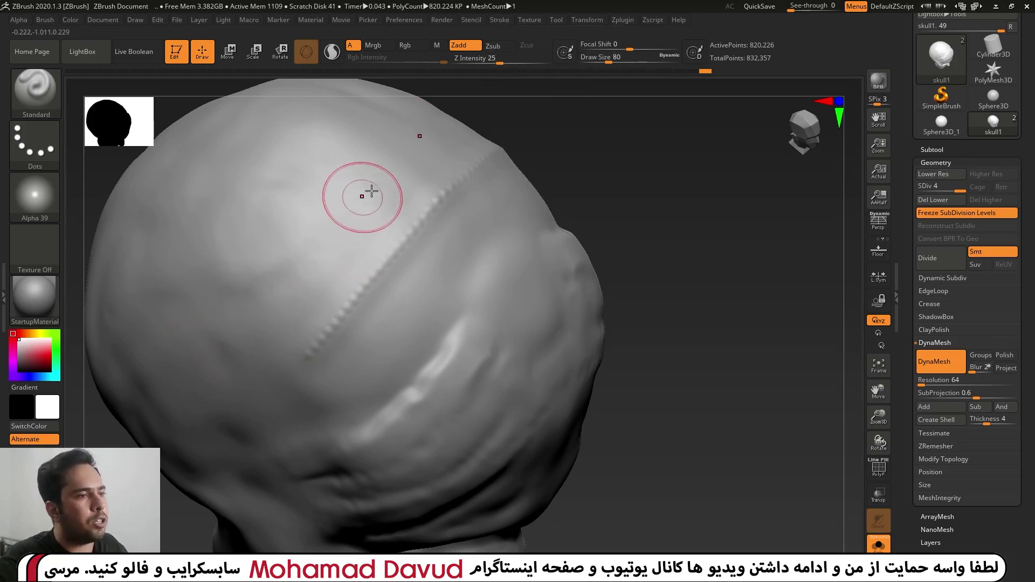
drag(396, 184, 243, 377)
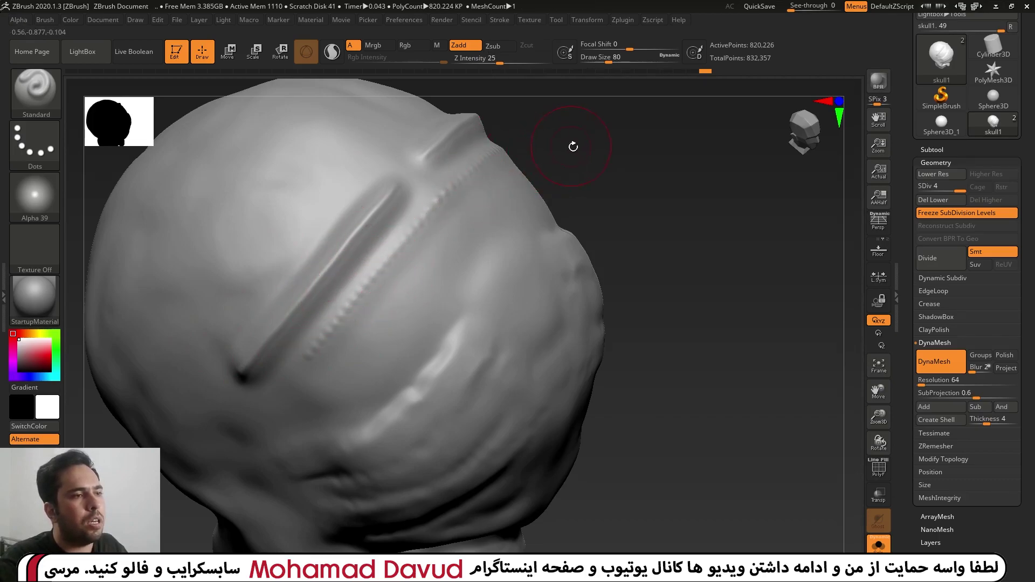
drag(566, 140, 498, 219)
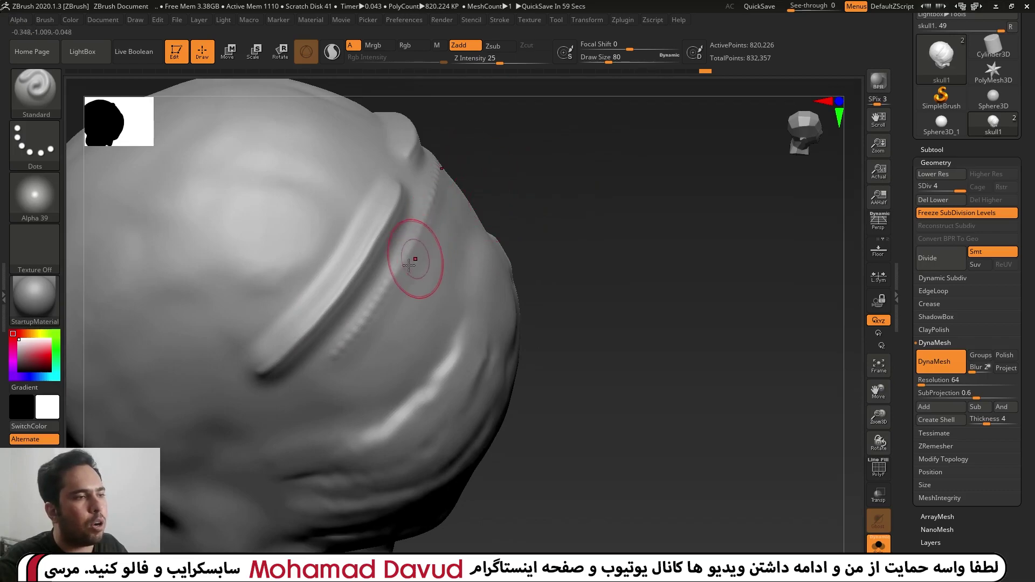
drag(609, 151, 572, 162)
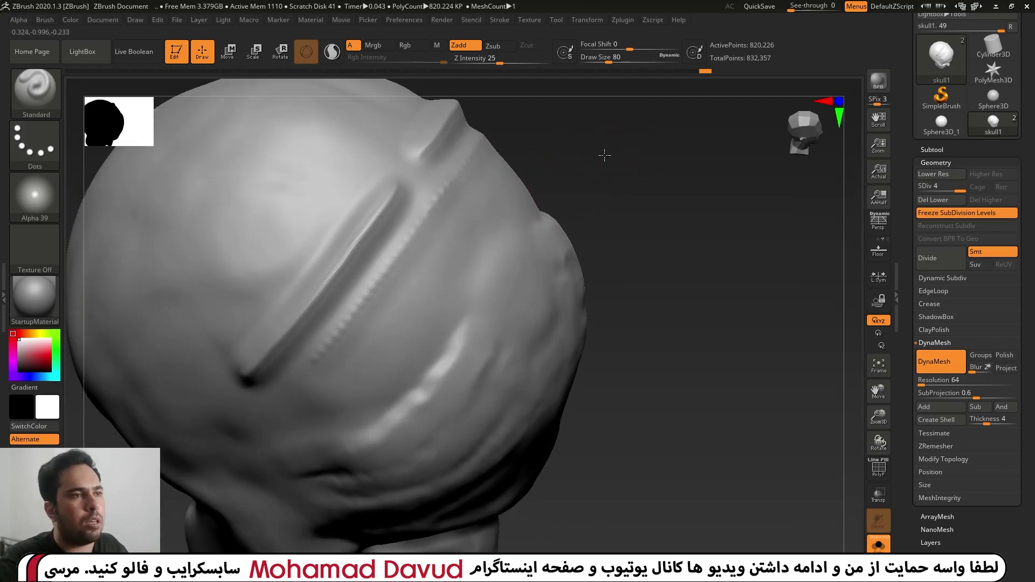
Set the Lazy Mouse LazyStep to about 0.8 for wider stroke spacing
click(501, 20)
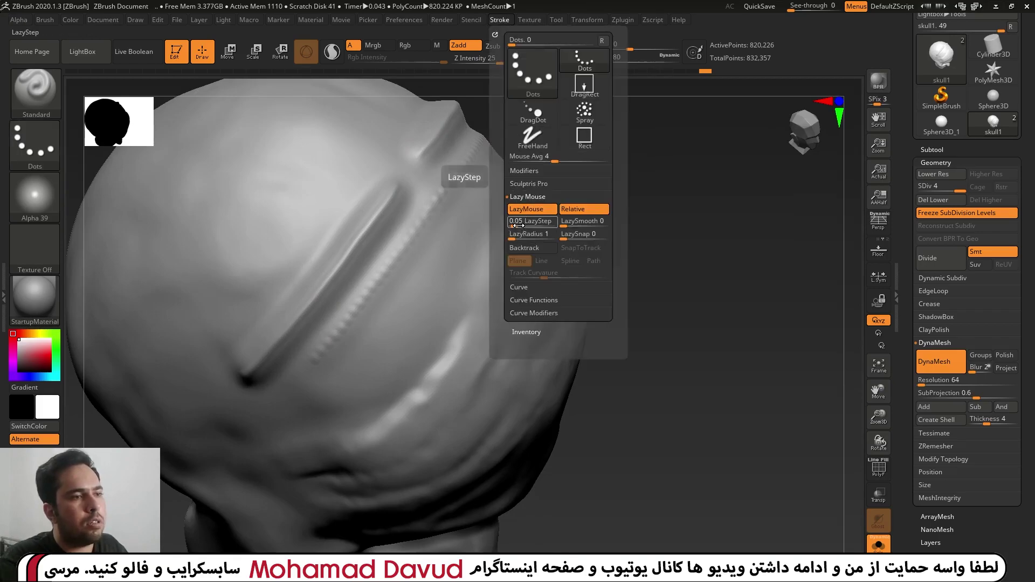
drag(516, 226, 521, 222)
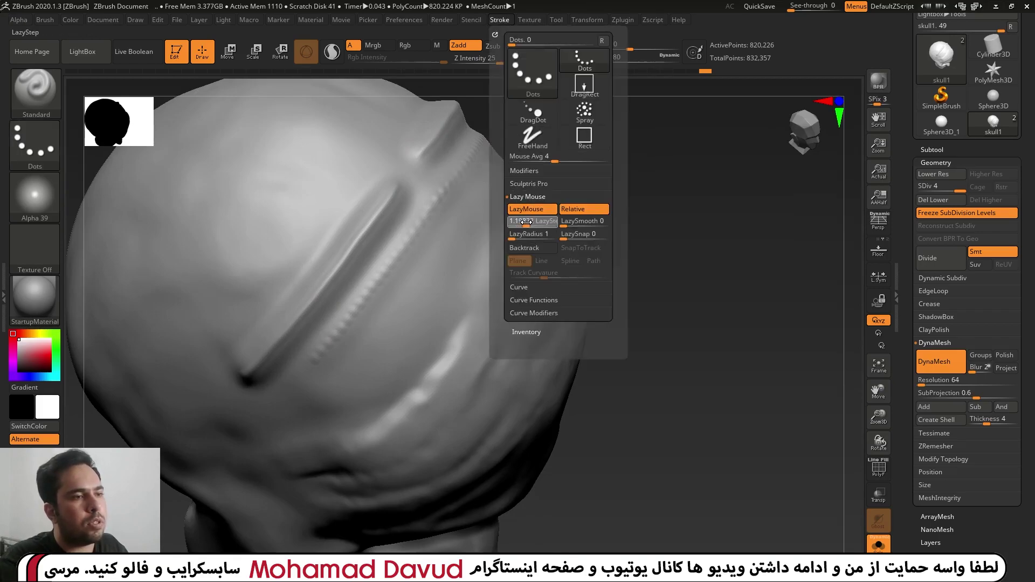
click(521, 223)
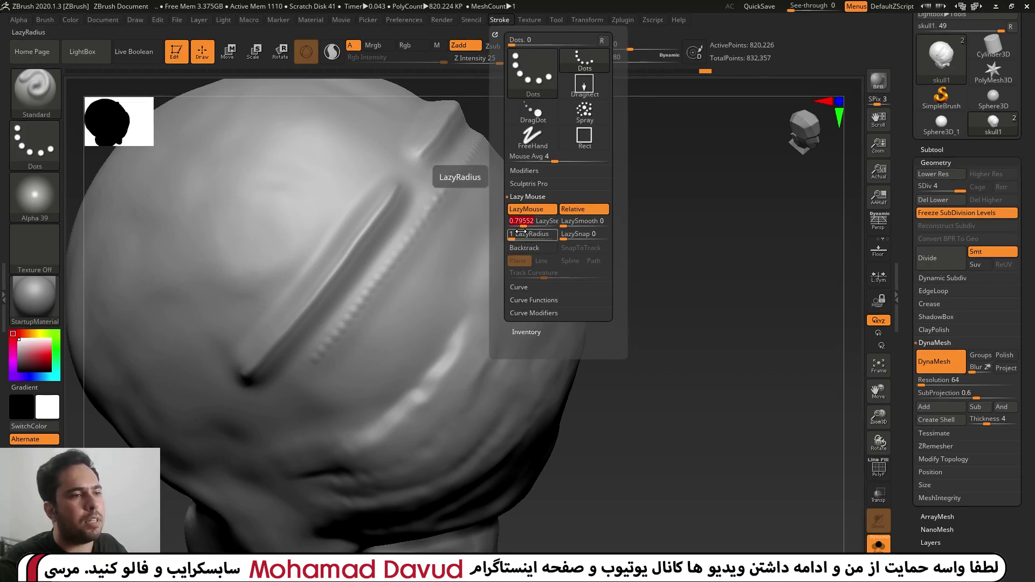
Dot a spaced trail of small ClayTubes bumps down the skull, then rotate the view around the ridge
drag(346, 131, 335, 160)
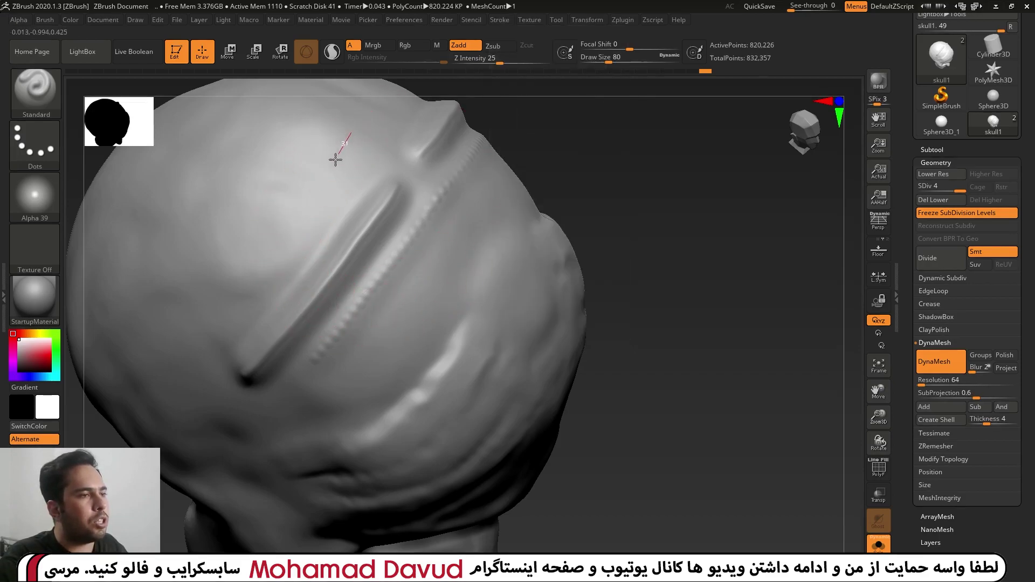
drag(310, 195, 243, 286)
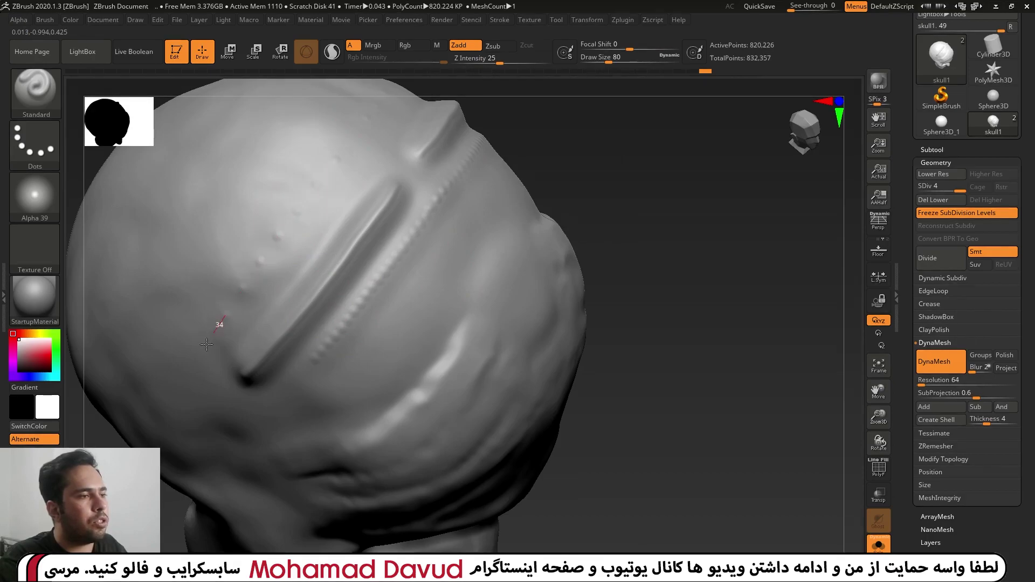
drag(549, 150, 574, 153)
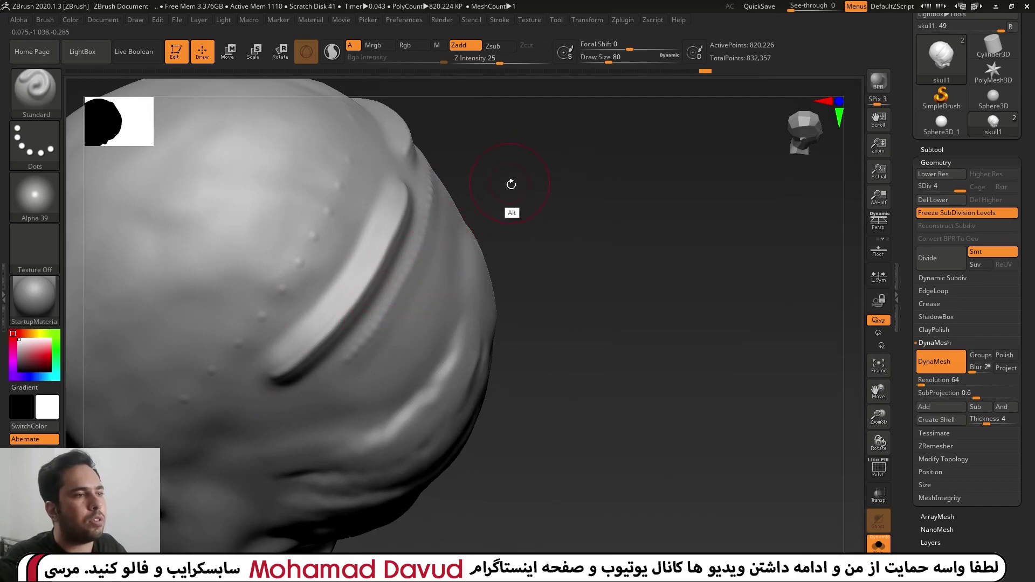
mouse_move(510, 185)
mouse_down()
mouse_move(573, 219)
mouse_move(577, 157)
mouse_up()
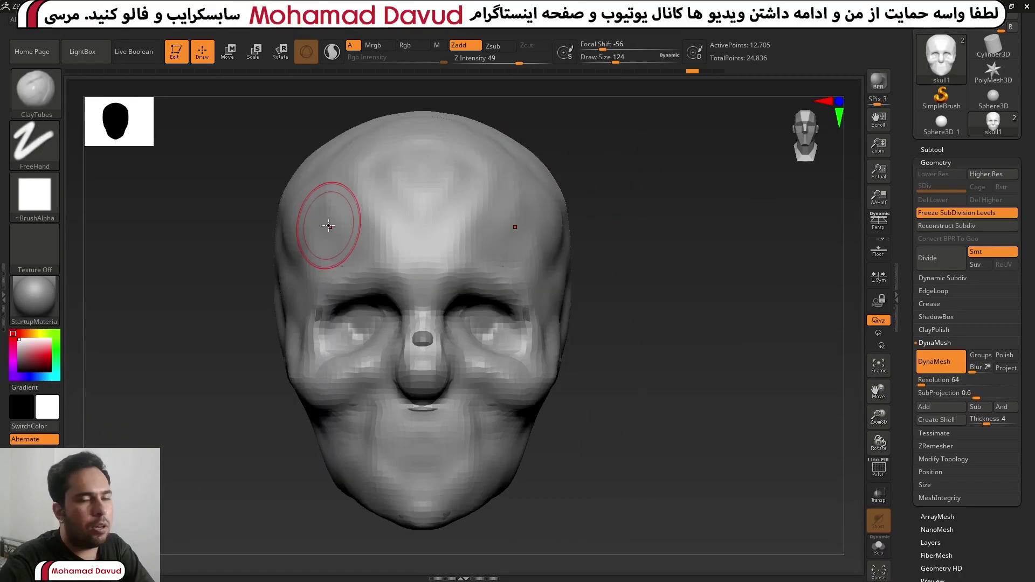